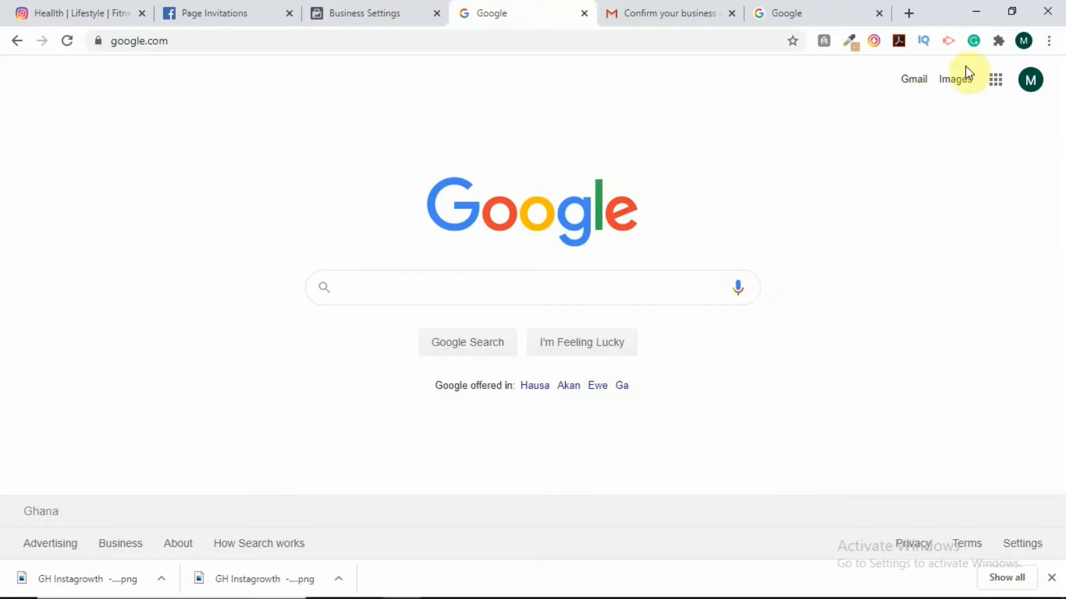
Search Google for 'facebook creator studio' and open the Facebook Creator Studio result.
click(254, 41)
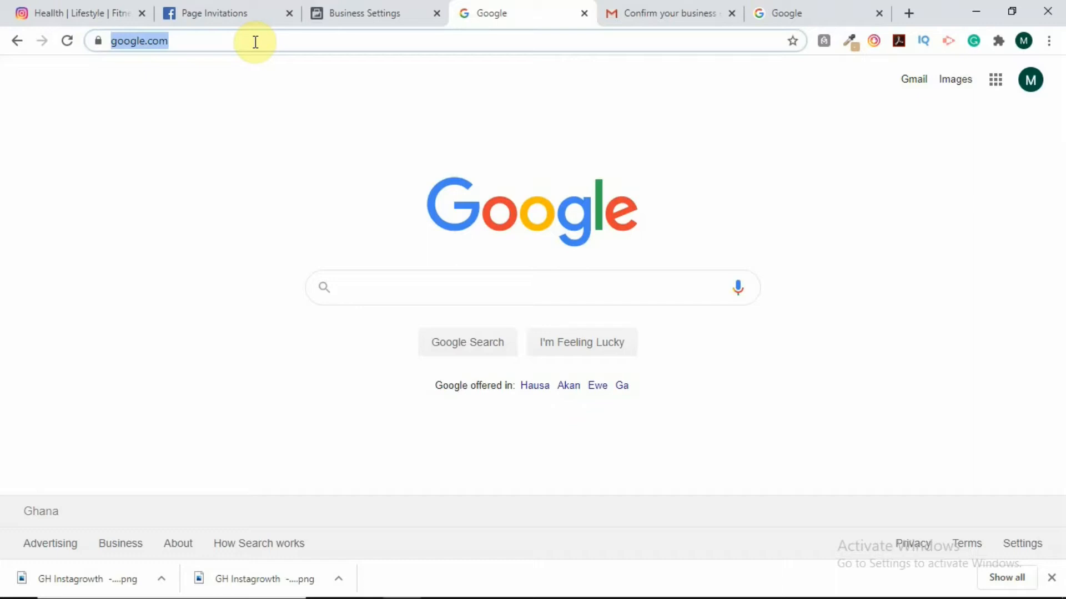
click(421, 284)
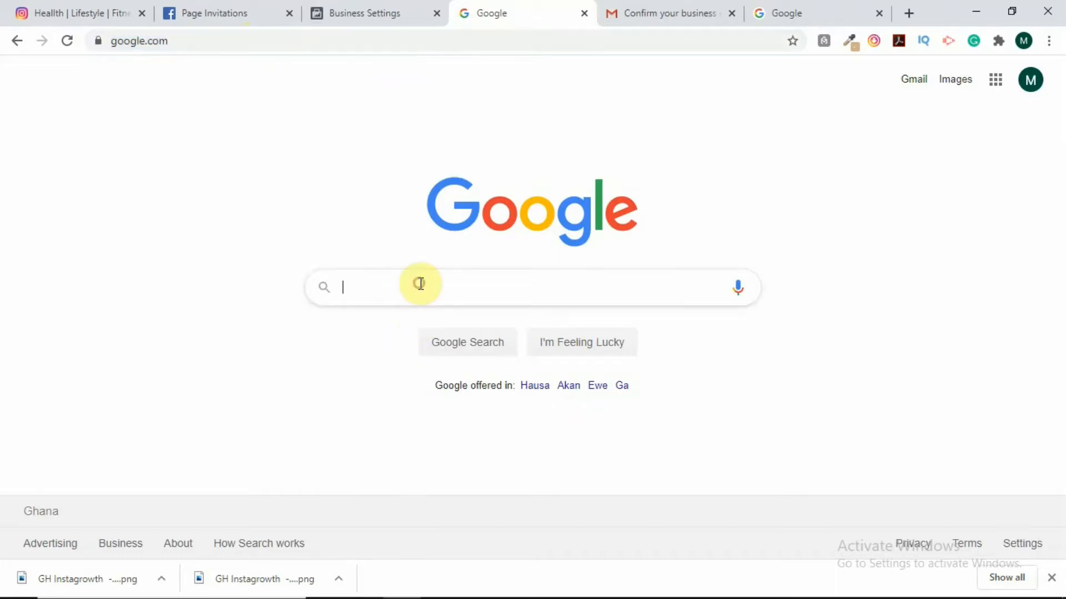
text(crea)
key(BackSpace)
key(BackSpace)
key(BackSpace)
key(BackSpace)
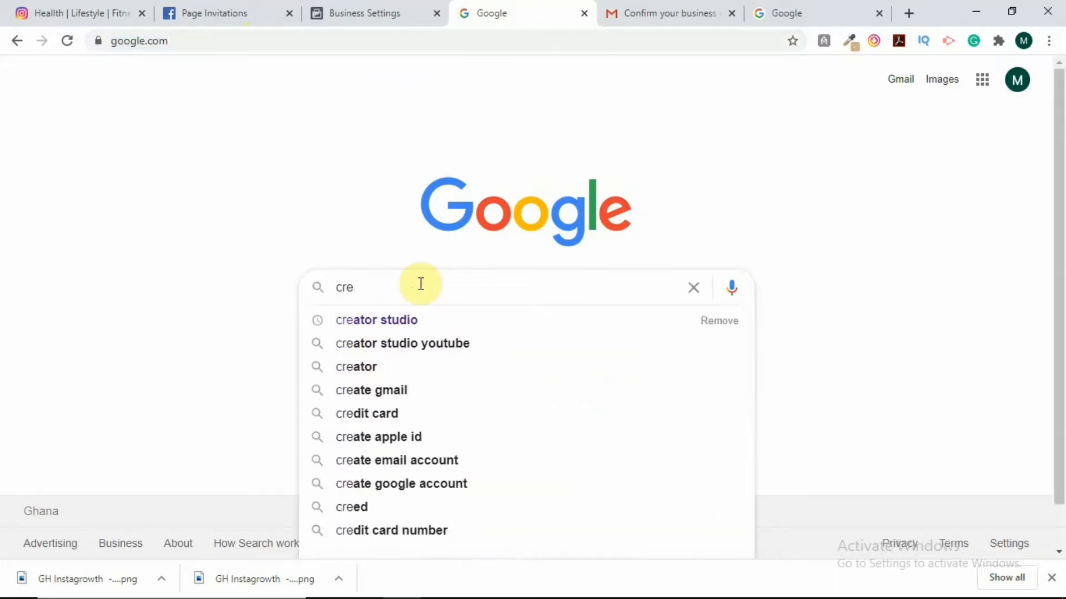
text(face)
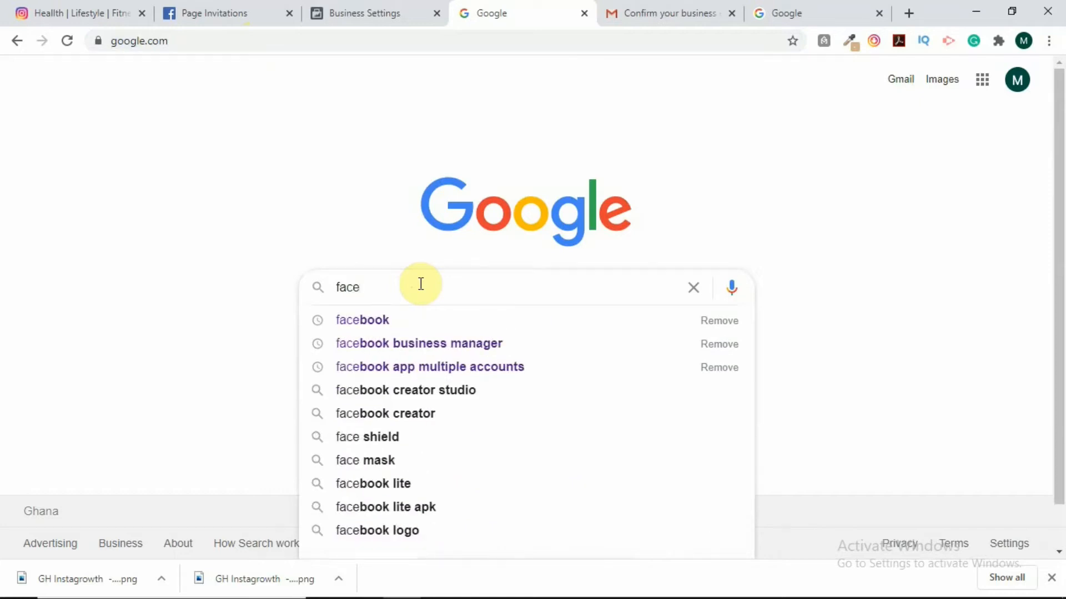
text(bo)
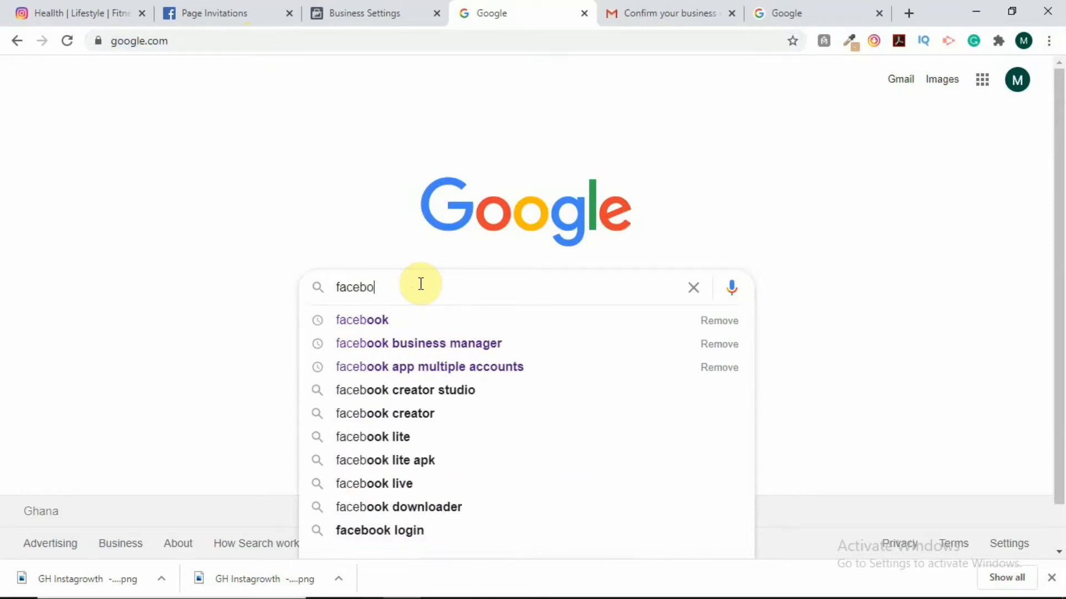
text(ok creat)
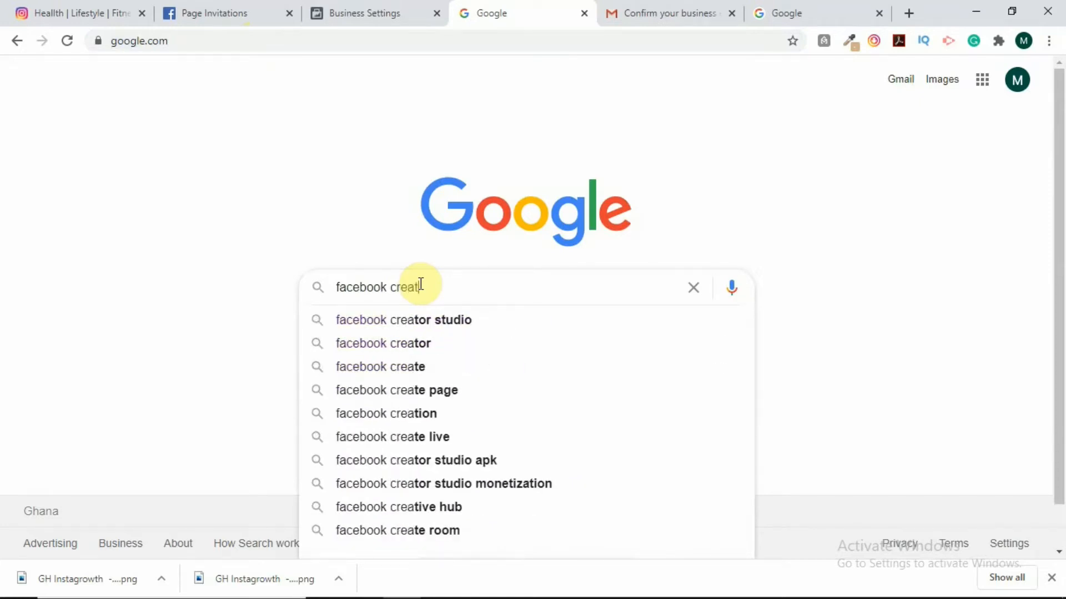
text(or s)
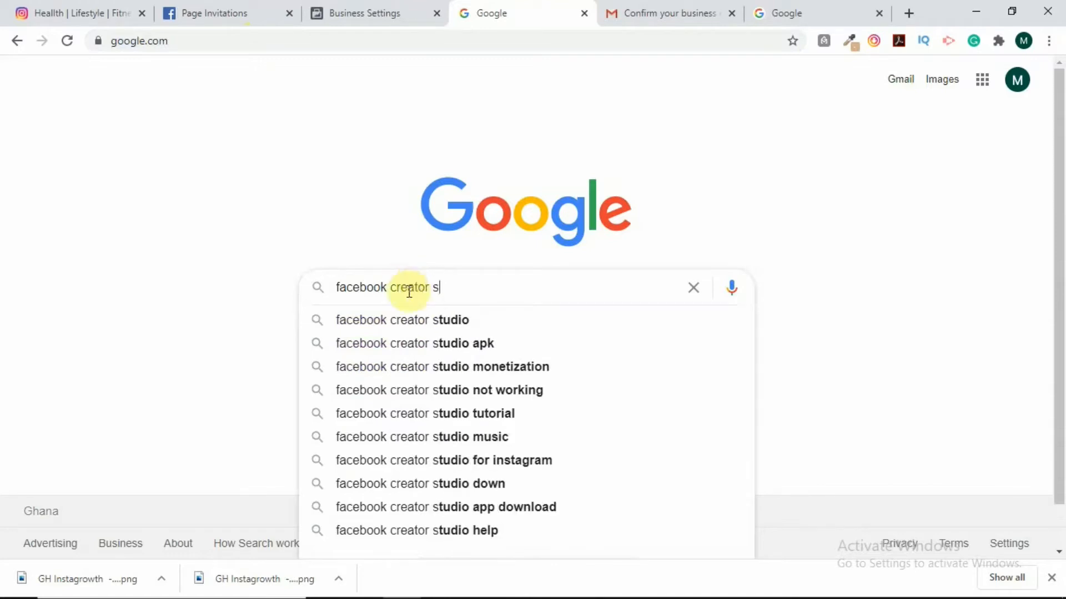
click(411, 321)
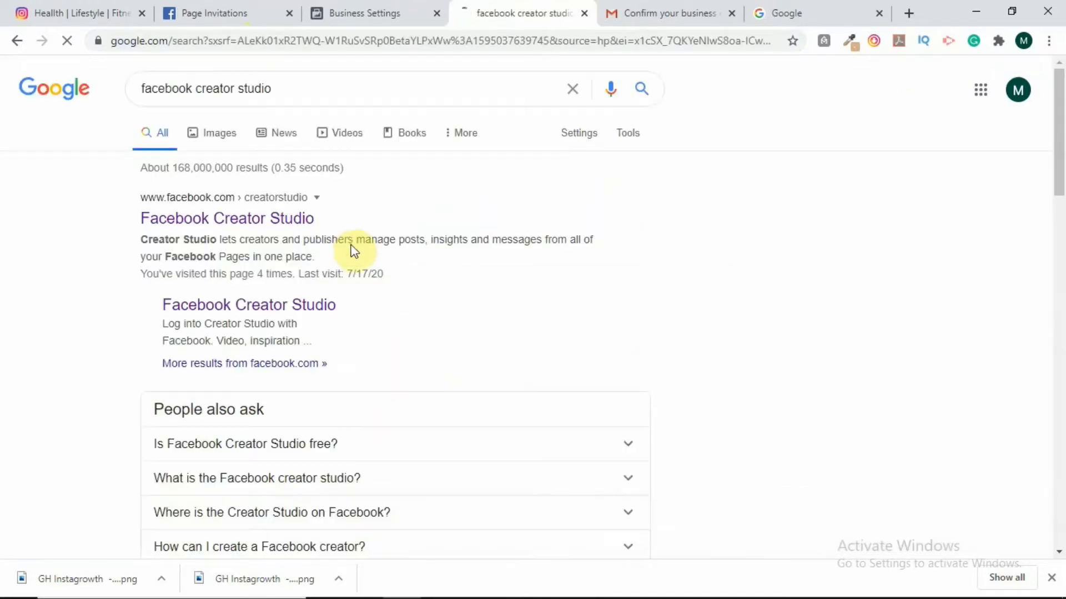
click(232, 223)
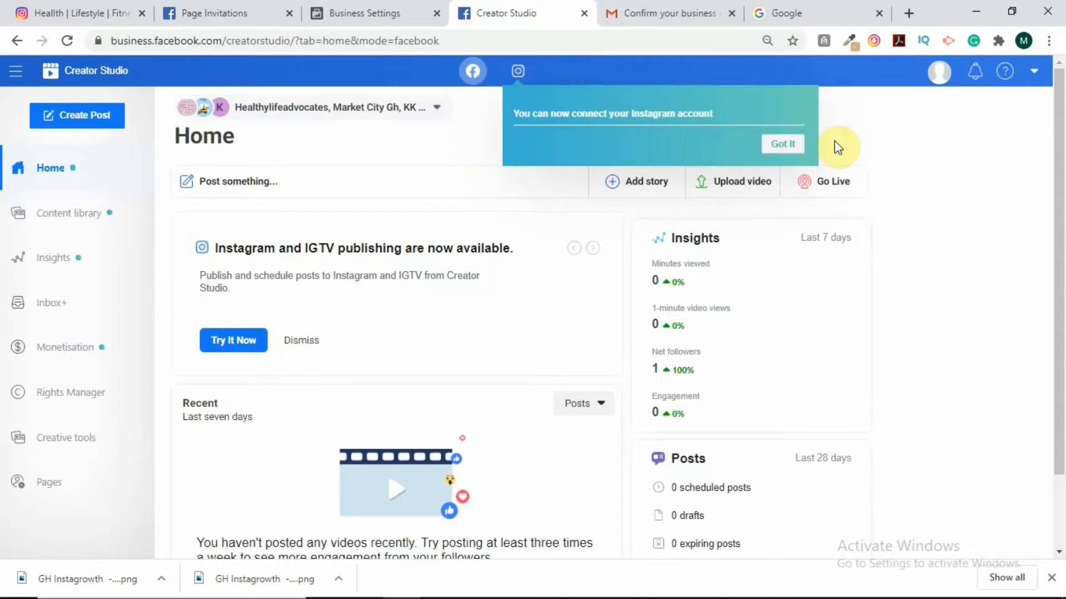
Dismiss the Instagram-connection notice and log out of Creator Studio from the account menu.
click(791, 148)
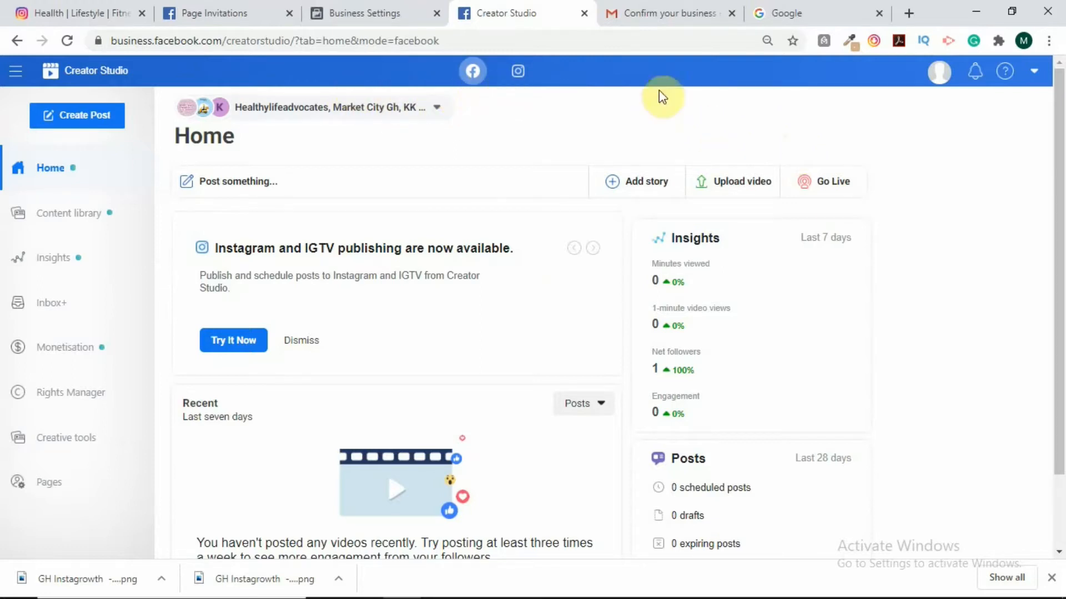
click(1036, 78)
click(925, 82)
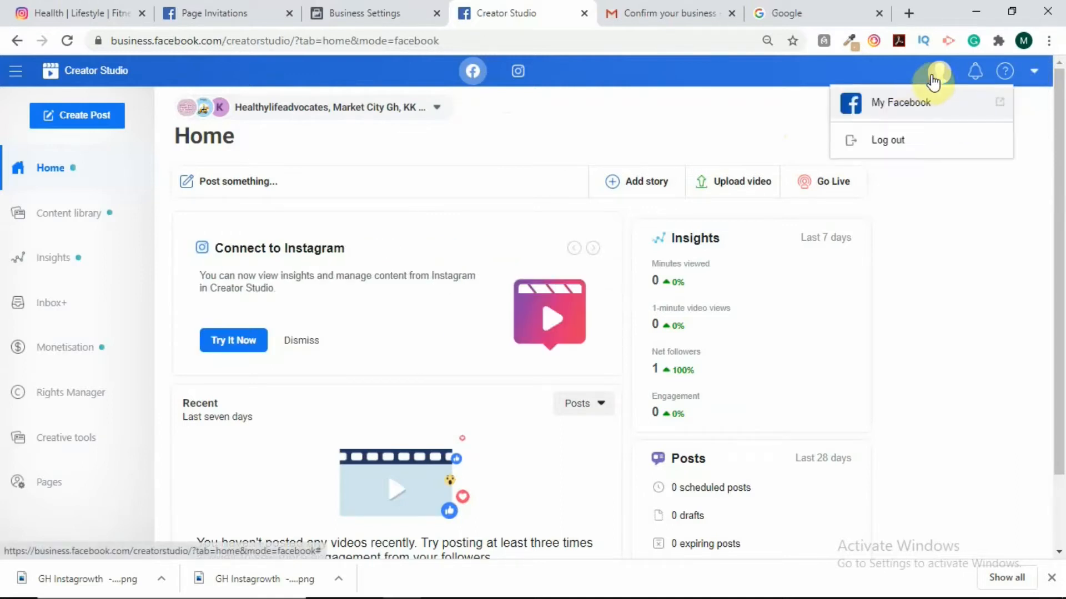
click(896, 140)
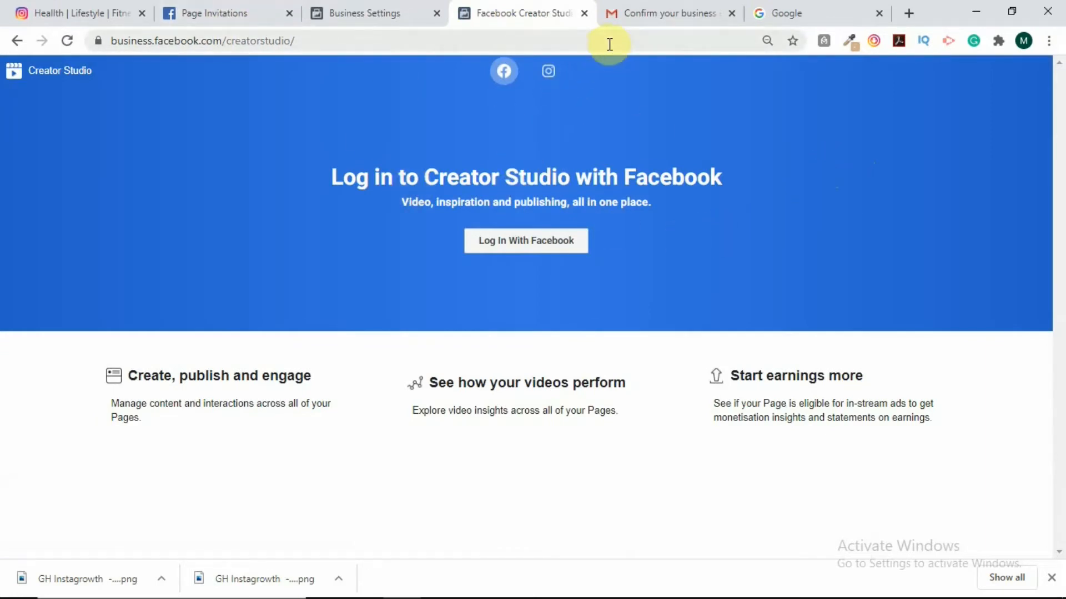
Go to google.com, search 'creator studio', open the result and choose Log In With Facebook.
click(305, 41)
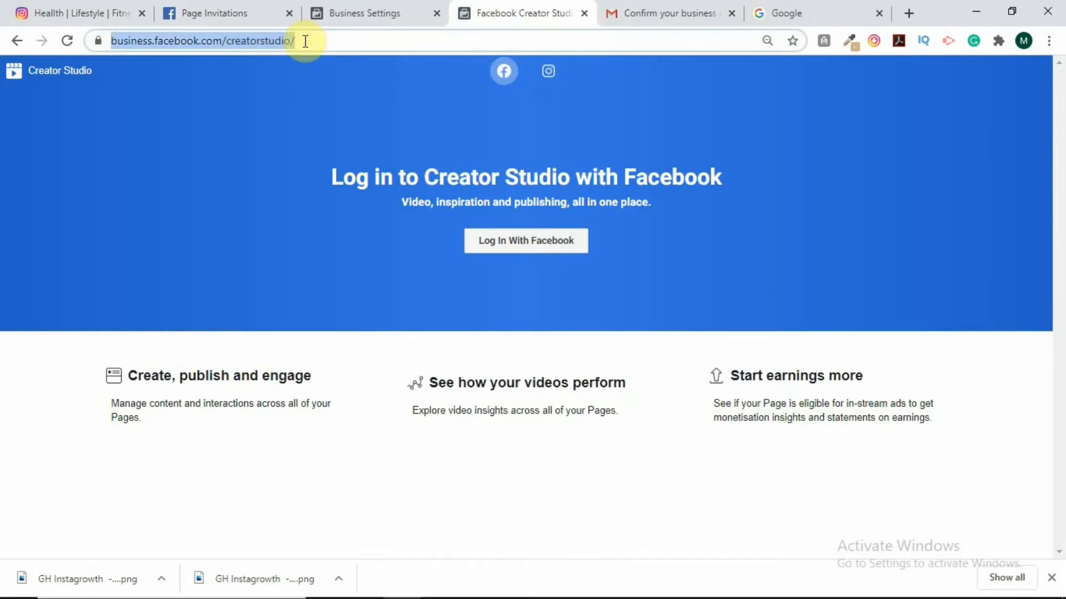
text(google.com)
key(Return)
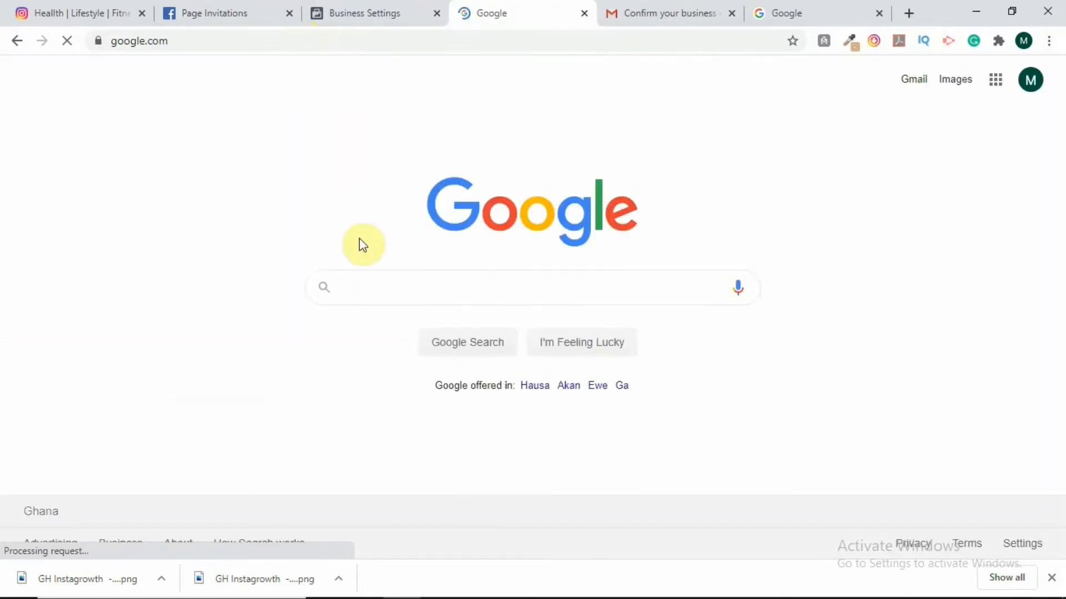
text(creato)
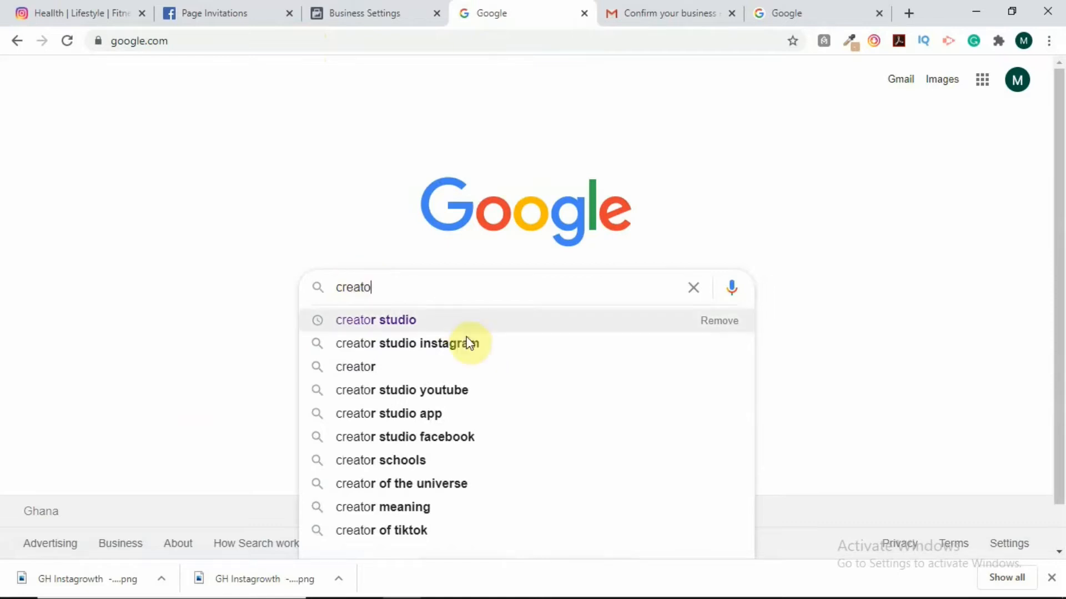
click(430, 320)
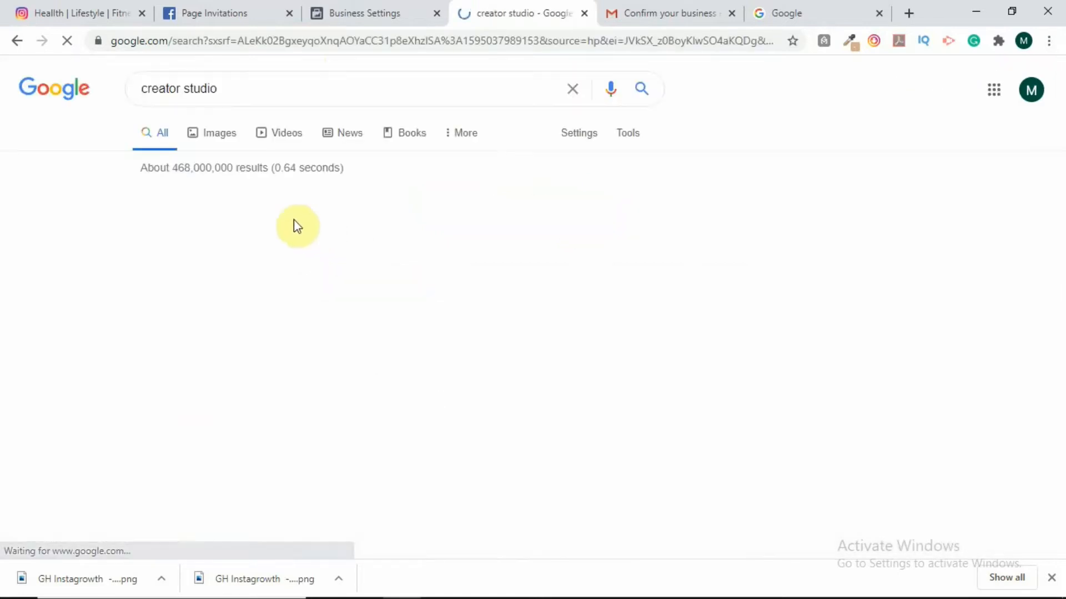
click(230, 221)
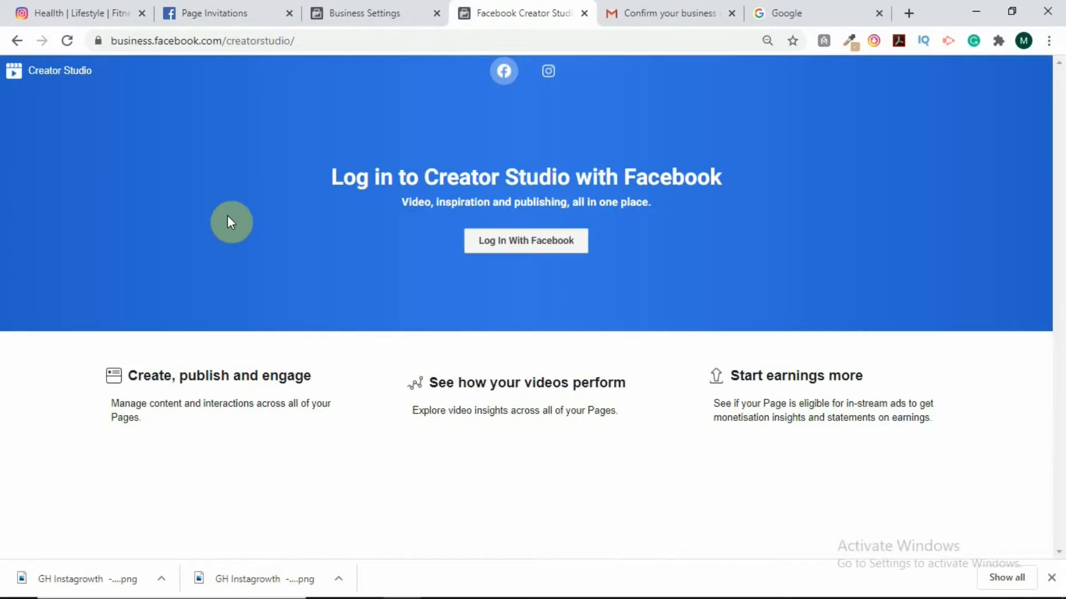
click(516, 247)
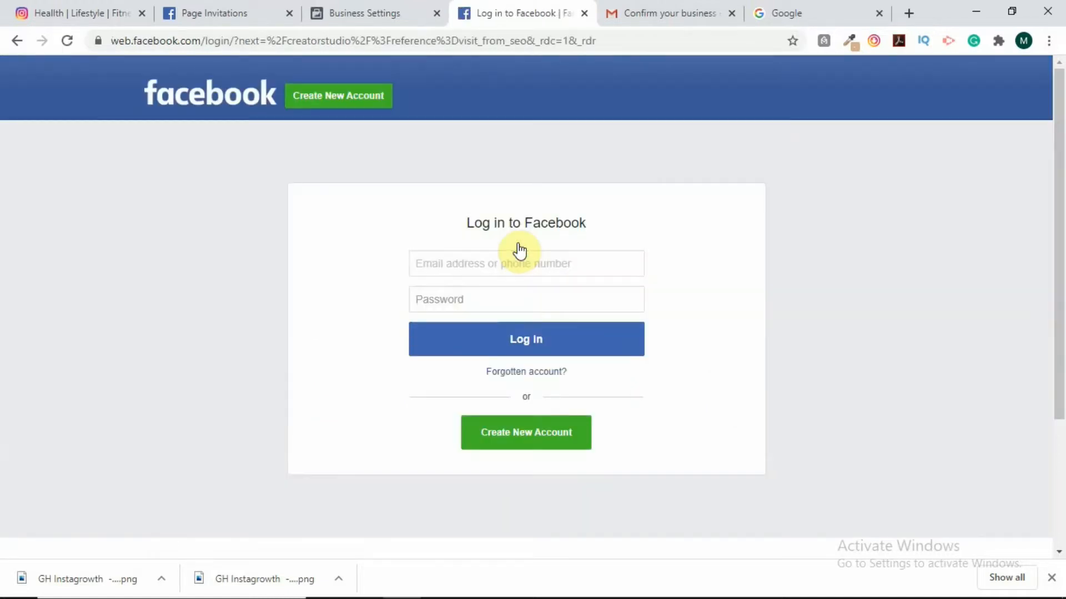
Log in to Facebook with the account's phone number and password.
click(519, 263)
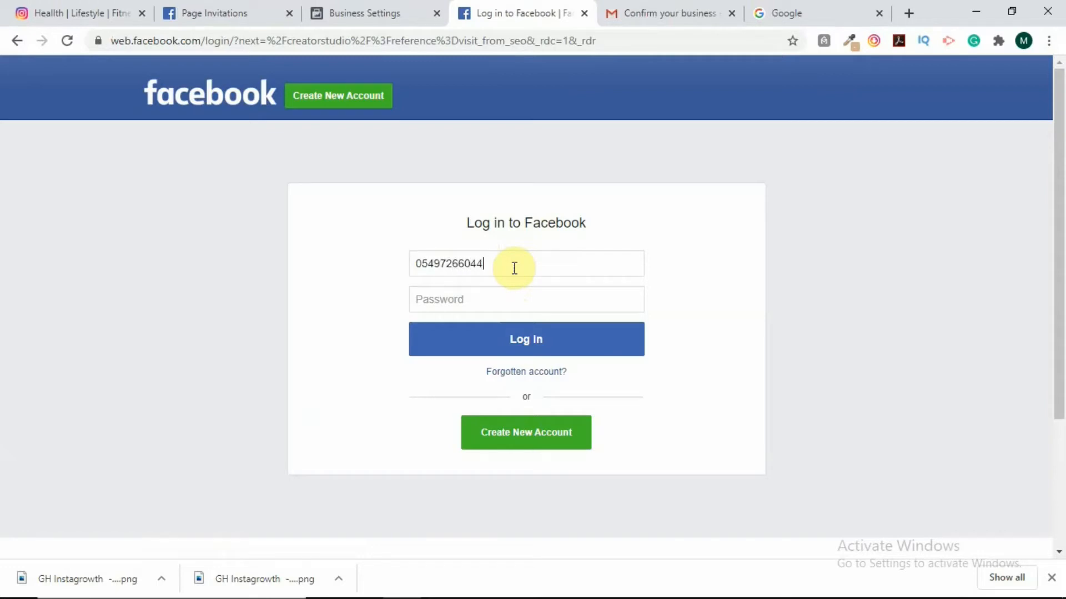
click(527, 303)
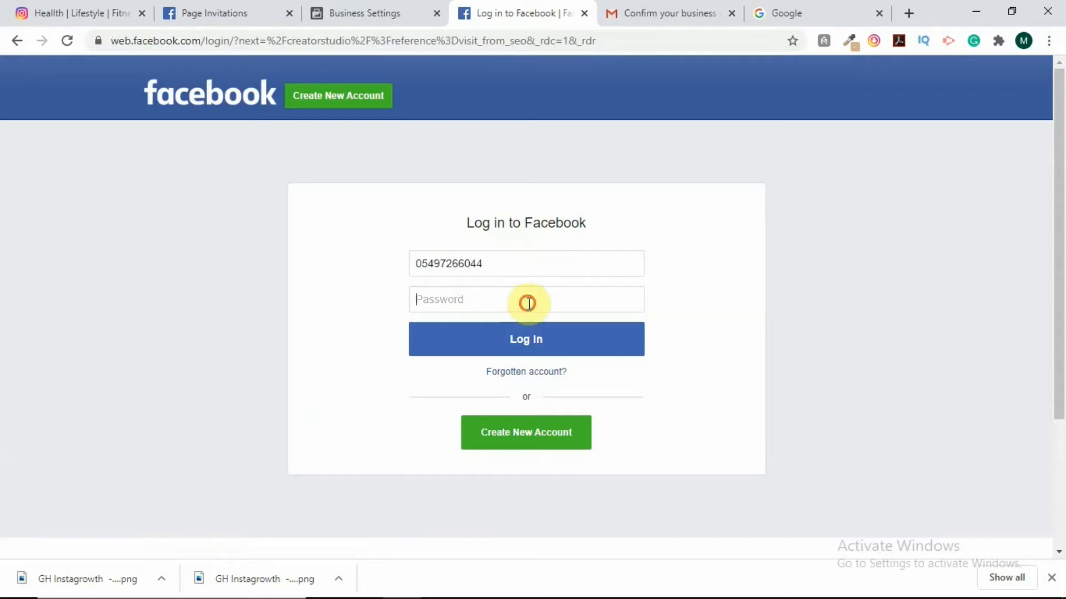
text(•)
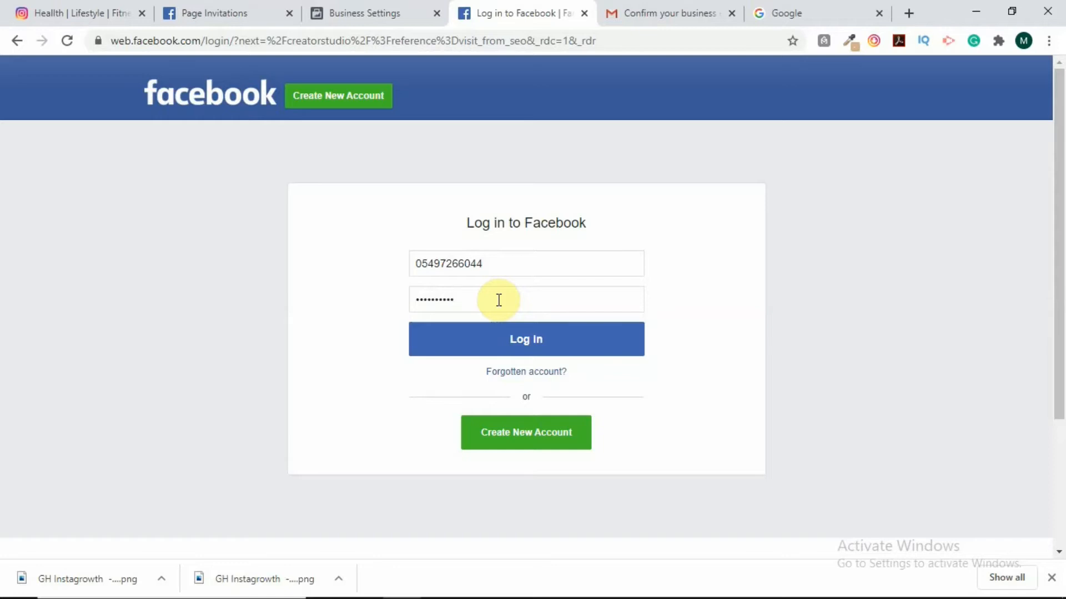
click(515, 340)
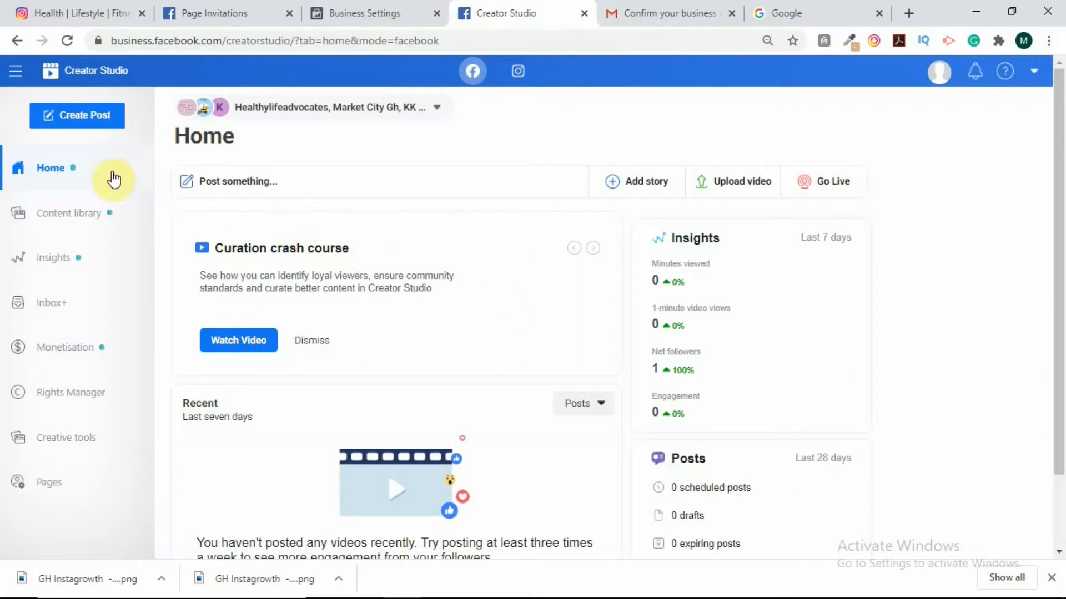
Scroll the Home dashboard, then go to the Content library's posts list.
scroll(606, 278, down, 2)
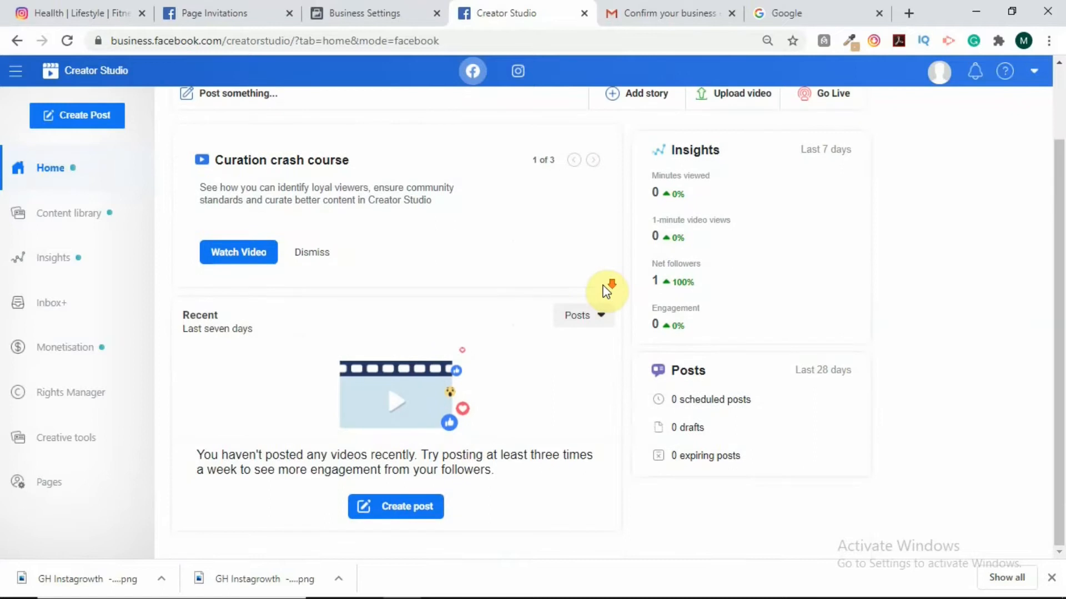
scroll(606, 293, up, 2)
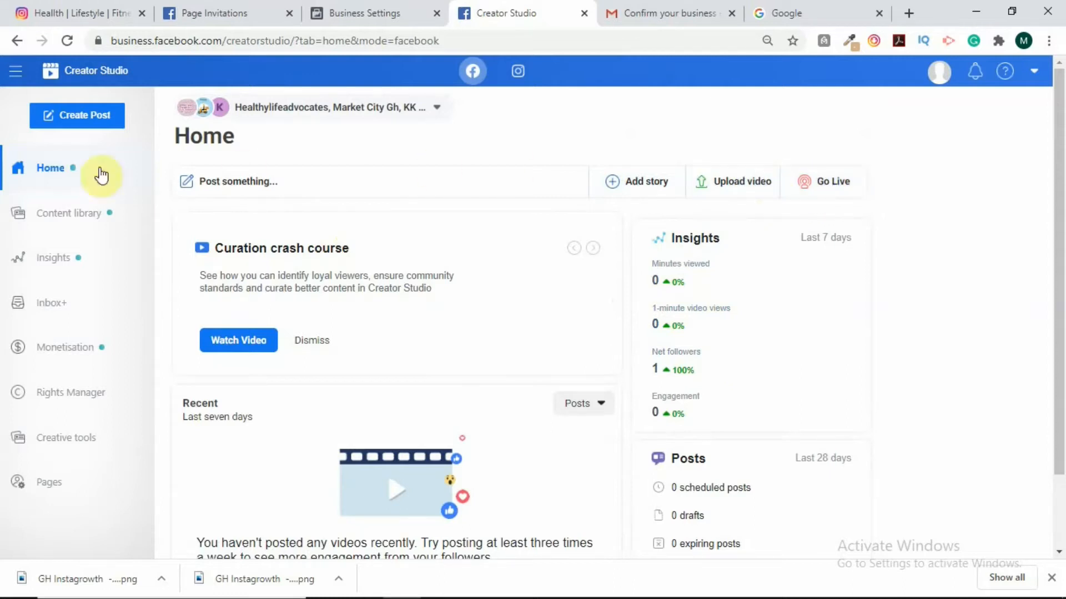
click(66, 221)
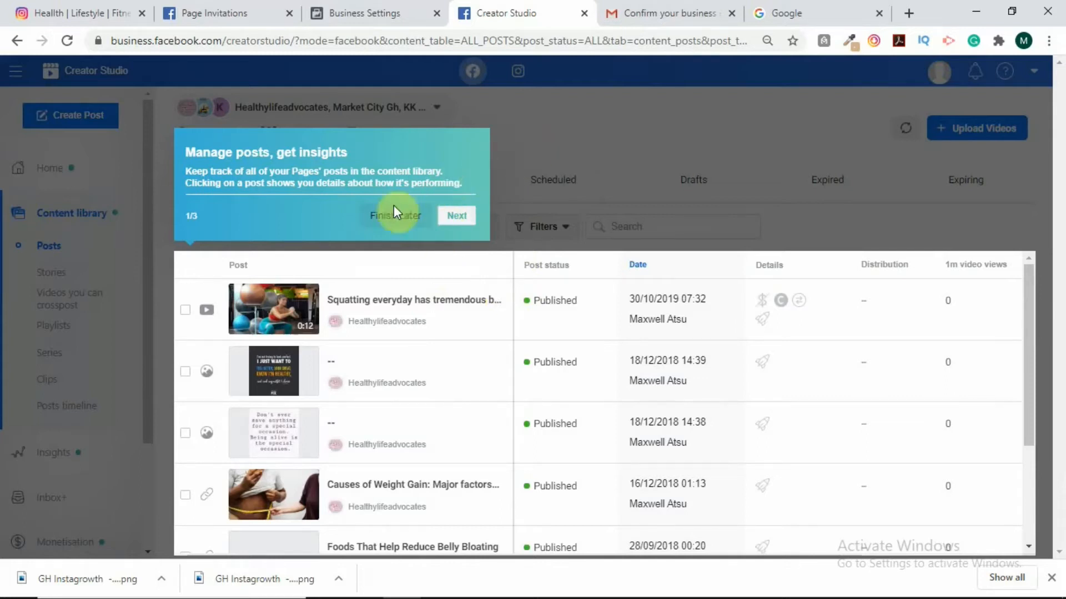
Dismiss the content library tour, its come-back-any-time reminder and the upload-videos tip.
click(404, 218)
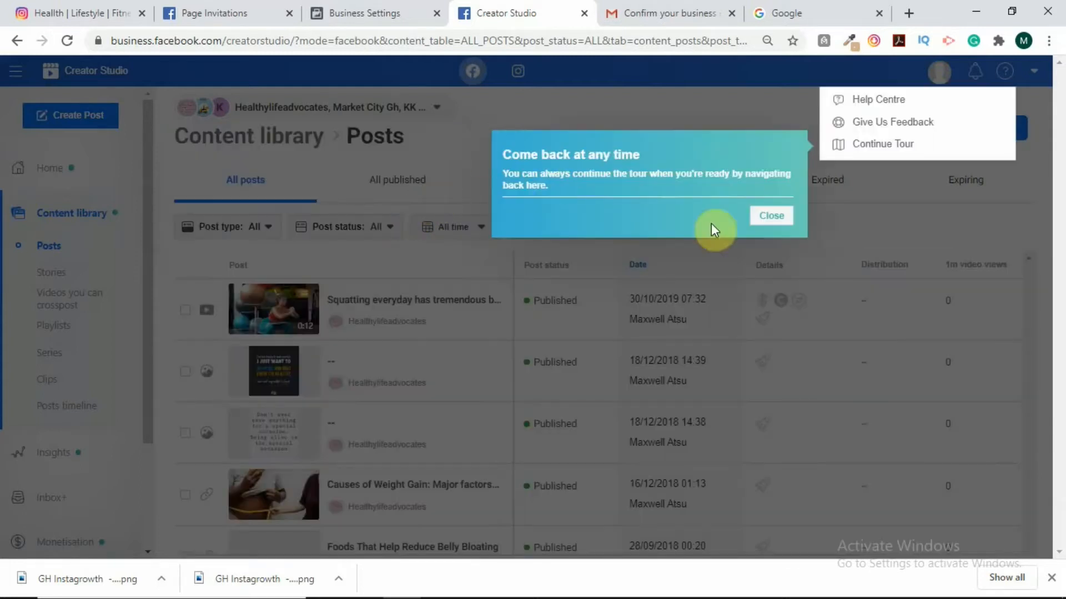
click(765, 215)
click(429, 191)
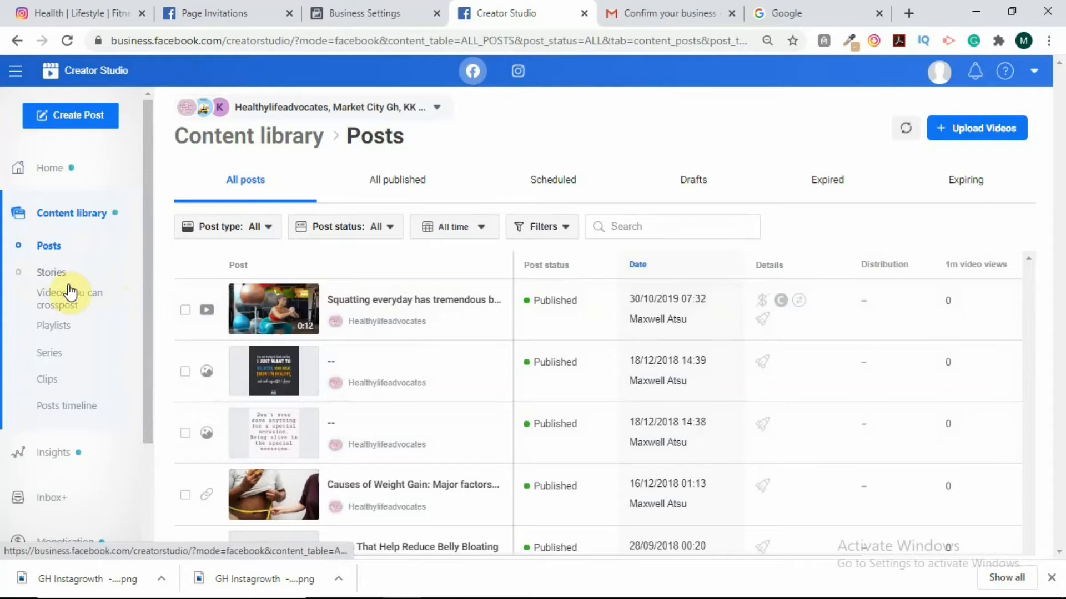
View the Stories section, then go to the Insights video Performance page.
click(51, 278)
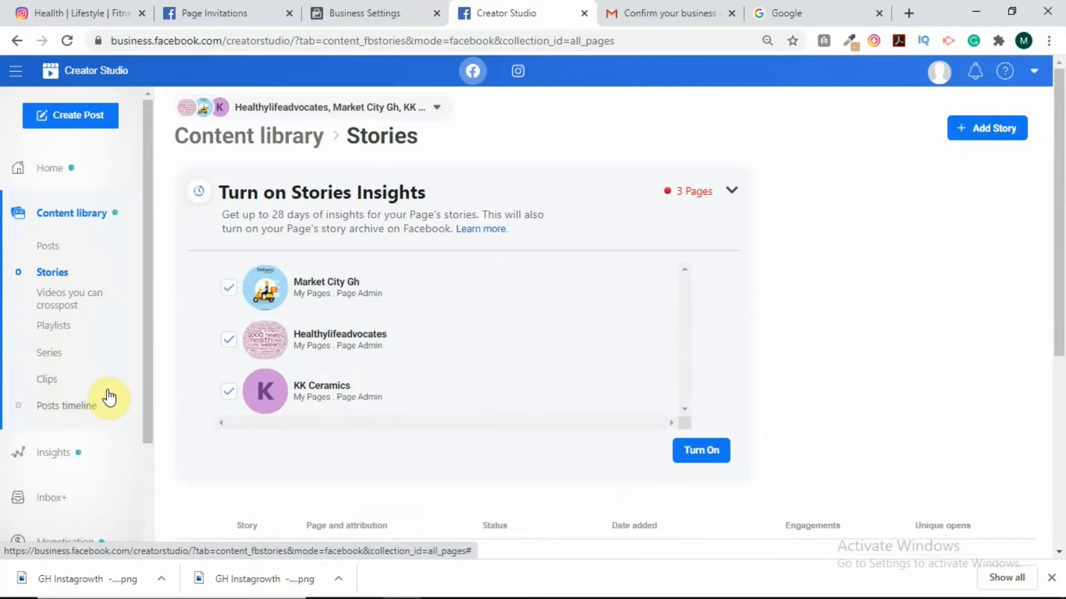
scroll(105, 400, down, 3)
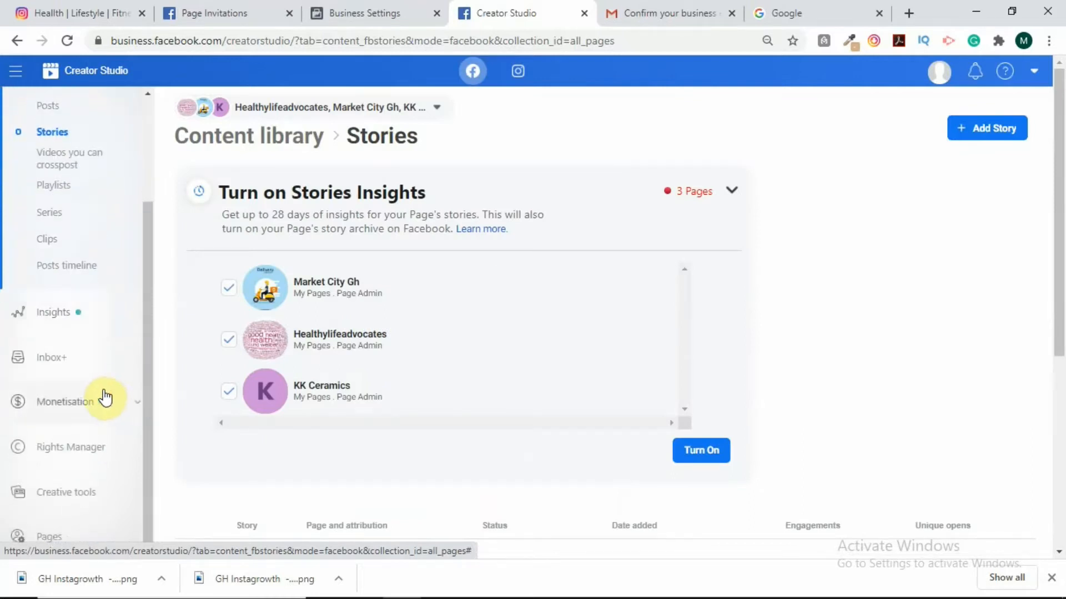
click(53, 314)
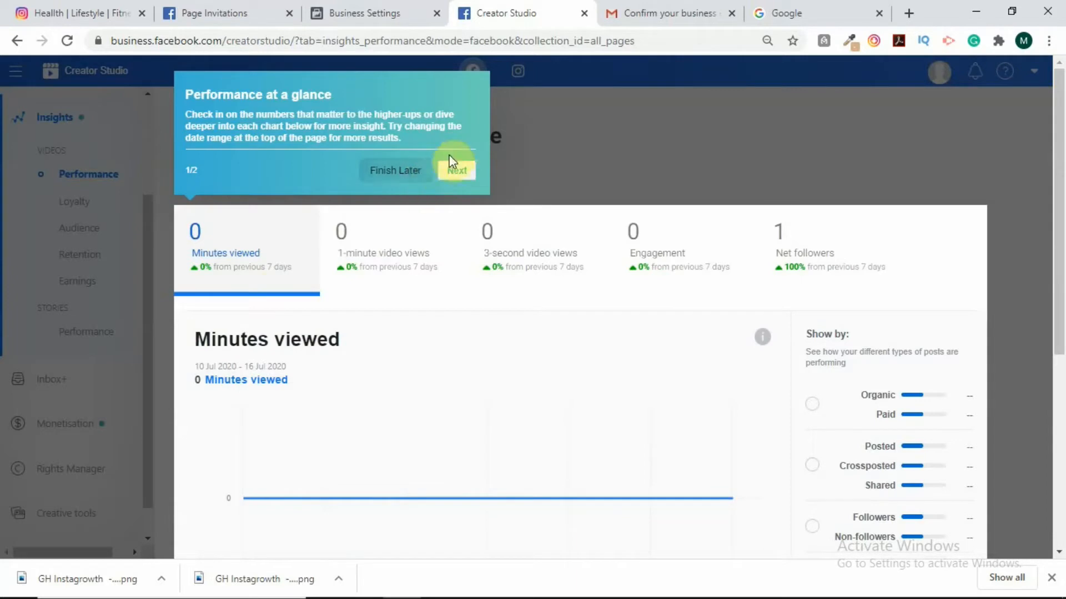
Skip the Insights walkthrough, look over the video Performance stats, and return to the Home dashboard.
click(389, 173)
click(782, 218)
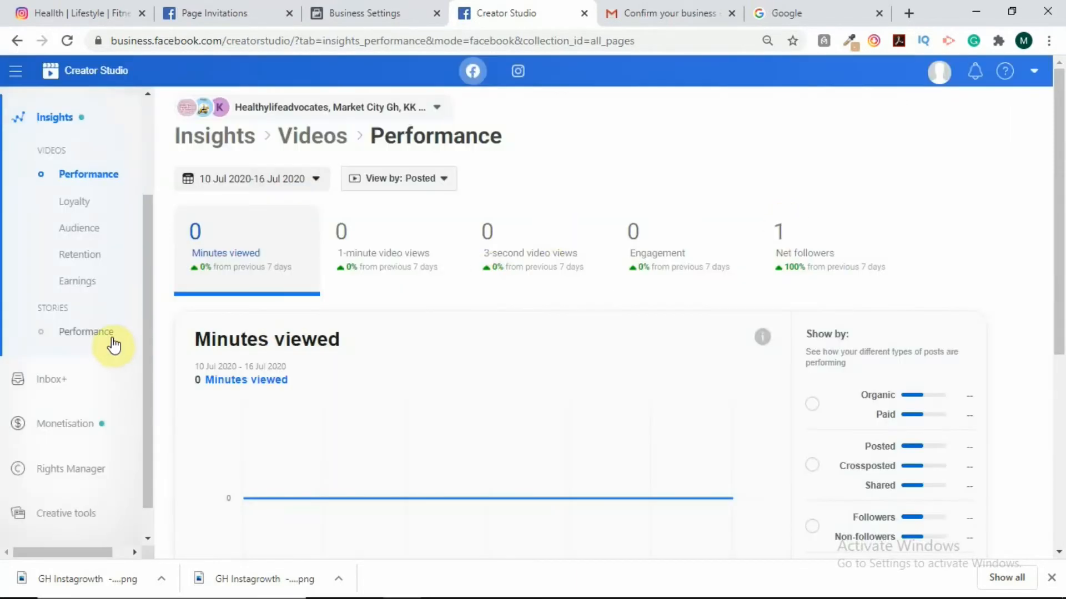
scroll(102, 411, down, 1)
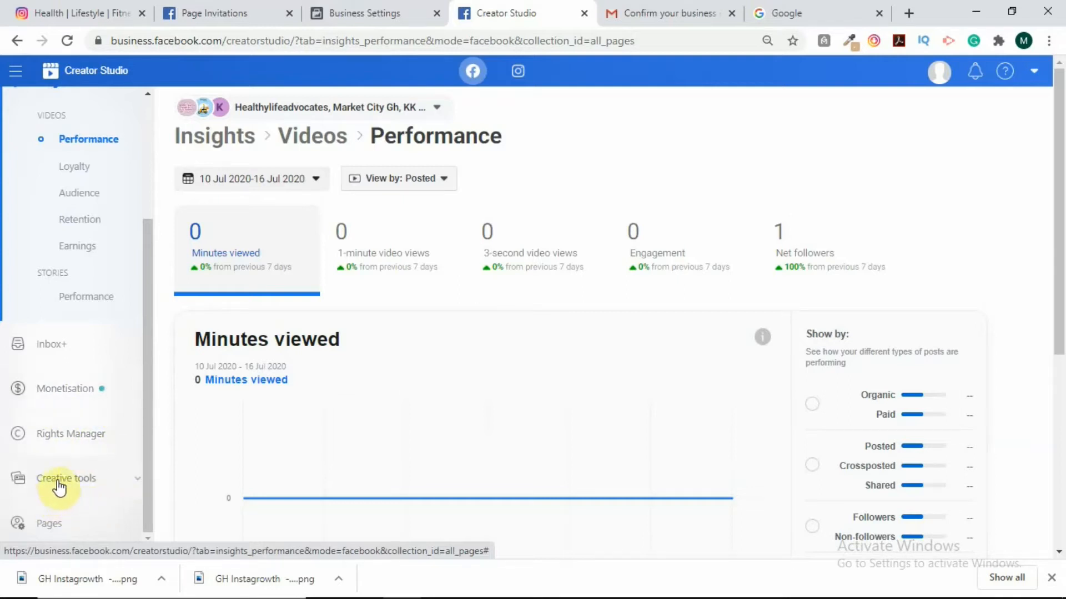
scroll(60, 522, down, 1)
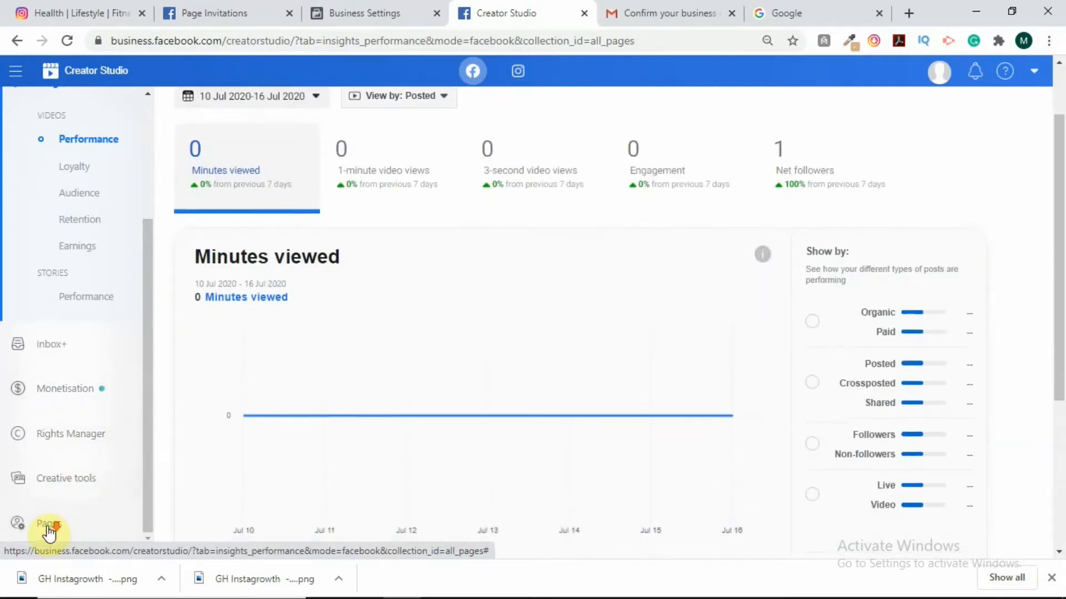
scroll(45, 532, down, 1)
scroll(104, 423, up, 3)
scroll(238, 231, up, 2)
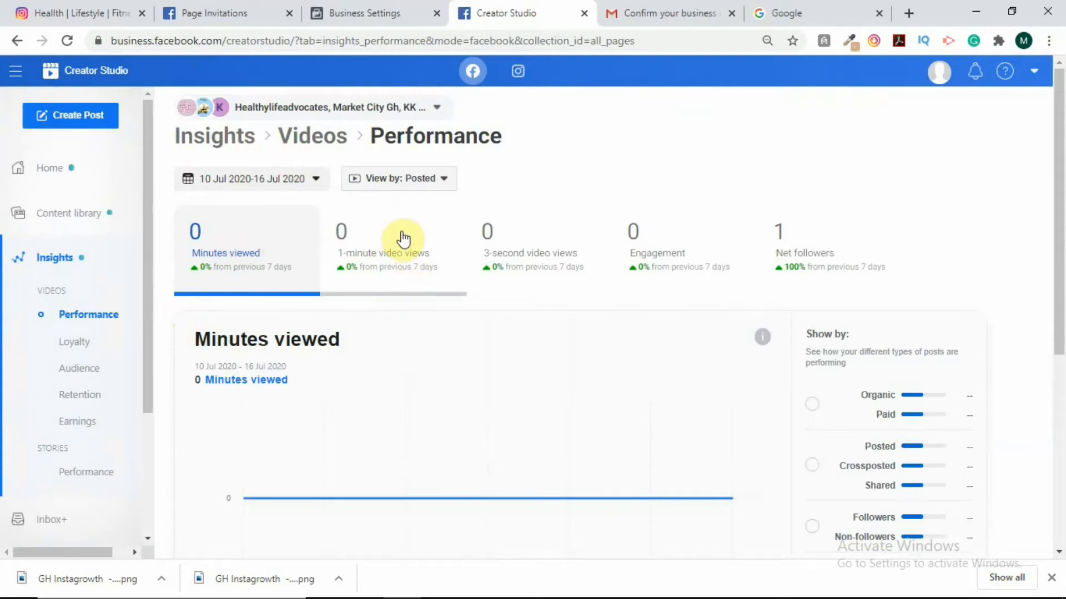
click(518, 73)
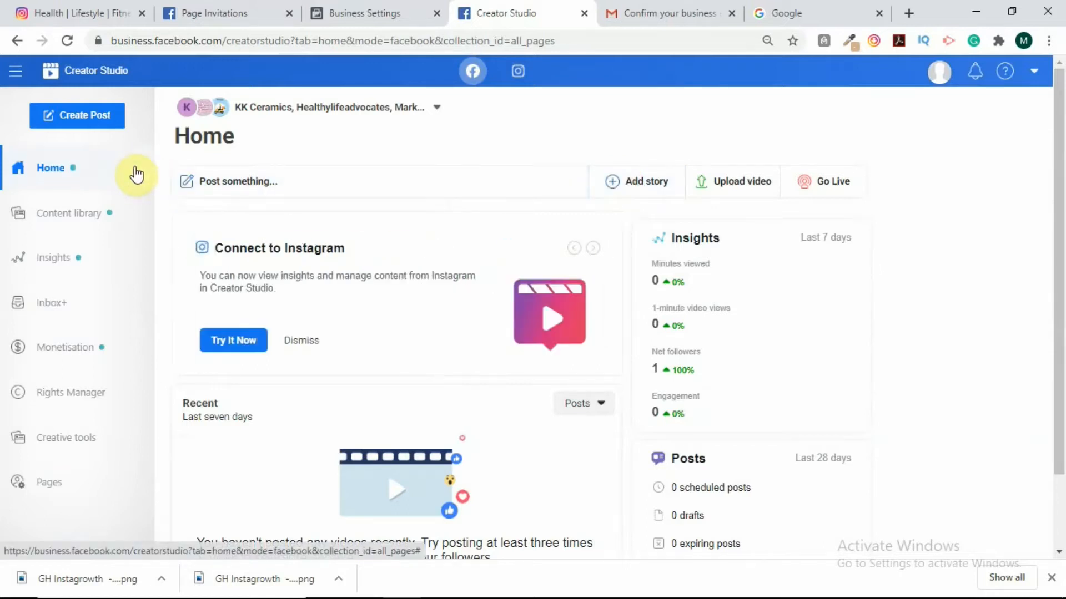
Switch to Instagram, start connecting the account, and accept sharing access with Page members.
click(519, 75)
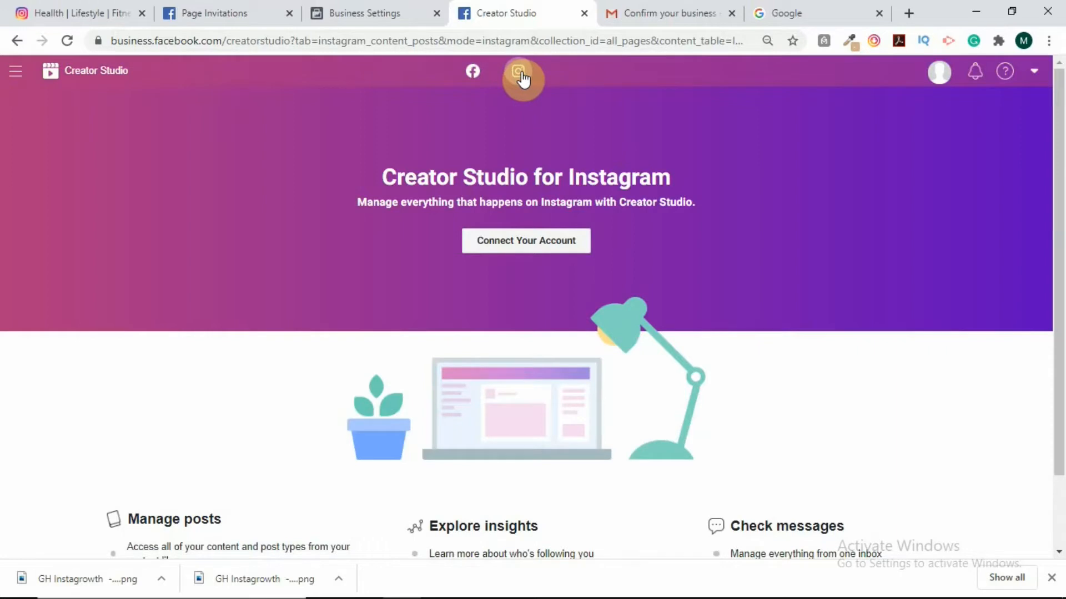
click(522, 246)
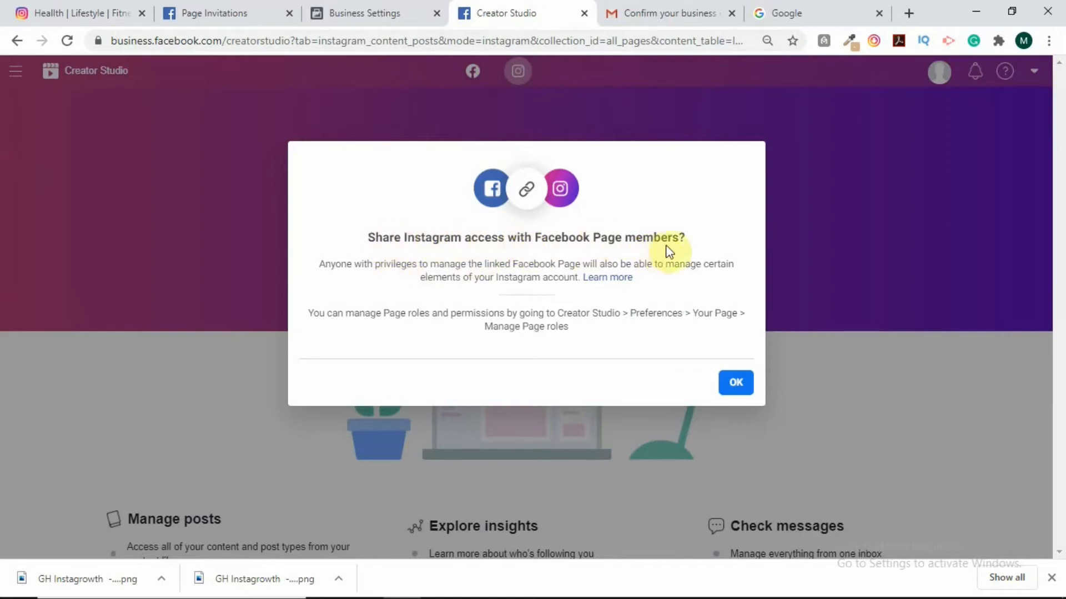
click(736, 383)
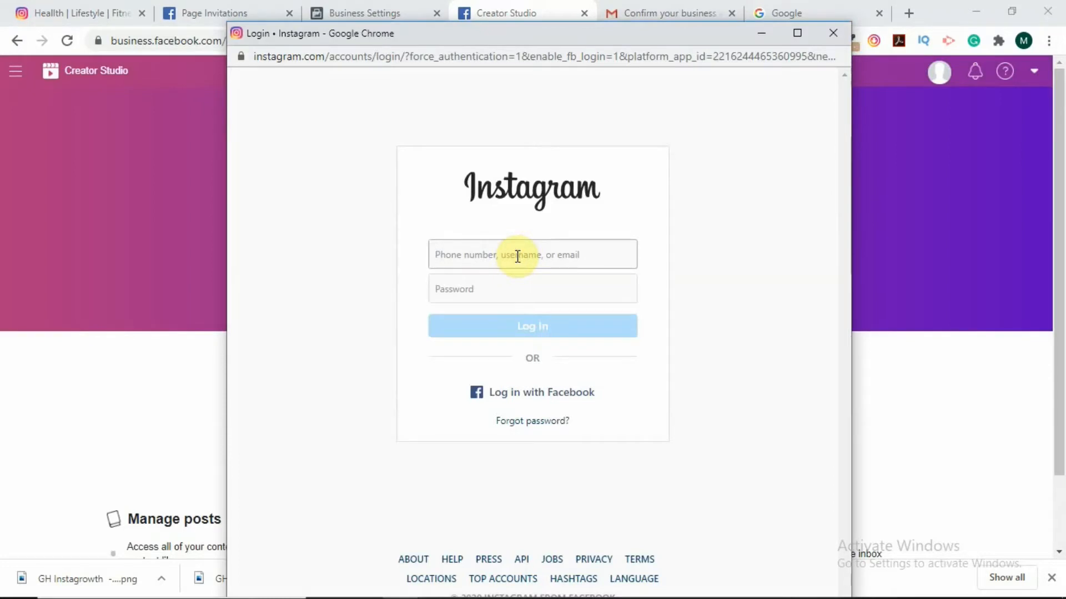
Sign in with the Instagram username and password to link the account.
text(healthylifeadvocates)
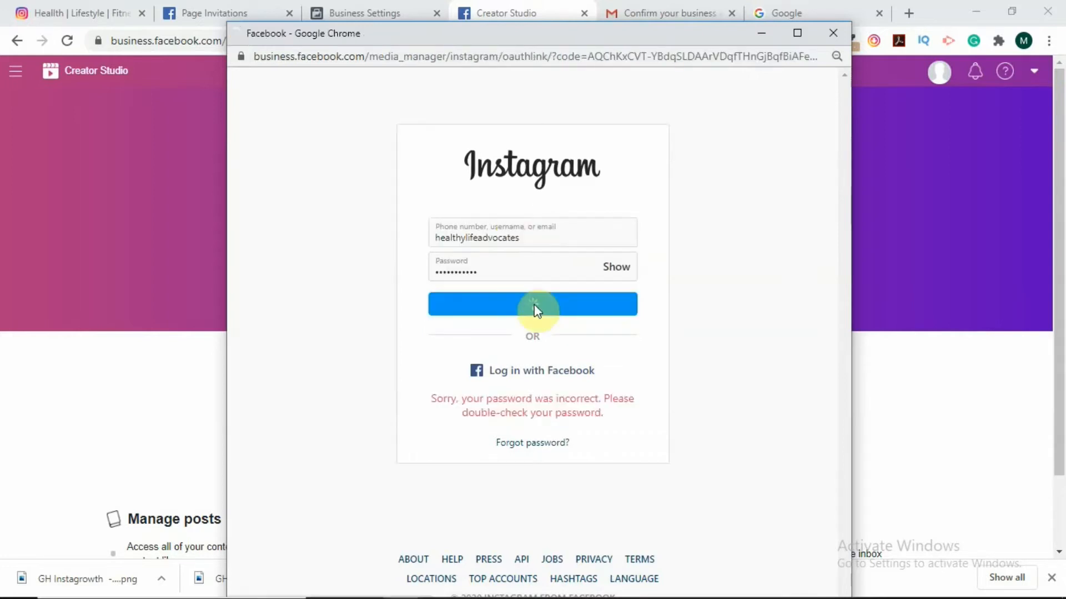
click(534, 304)
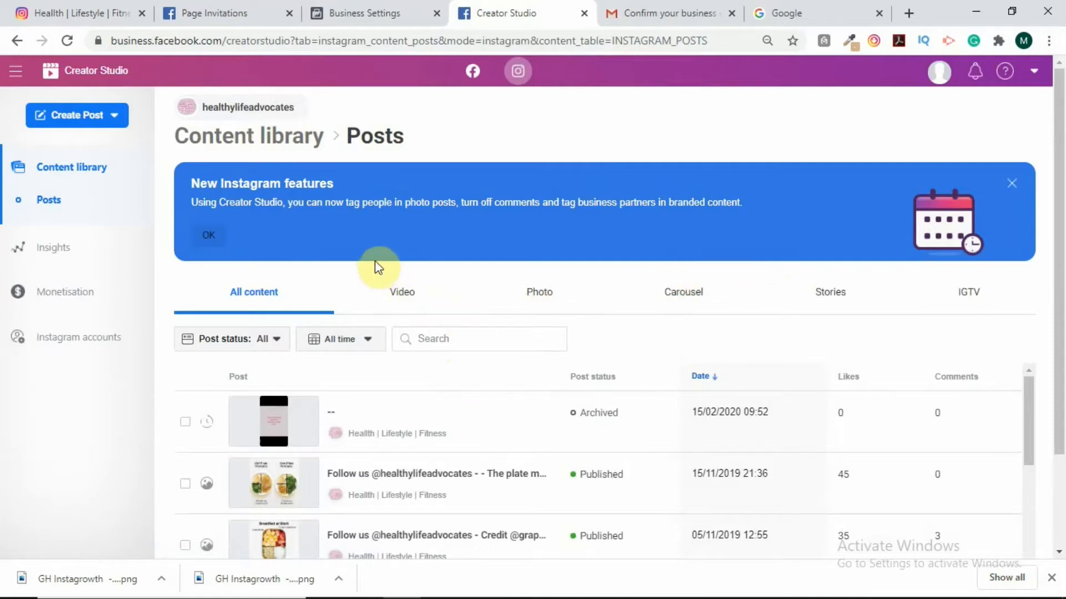
Close the New Instagram features notice, review the posts table, and go to Instagram Insights activity.
click(1013, 188)
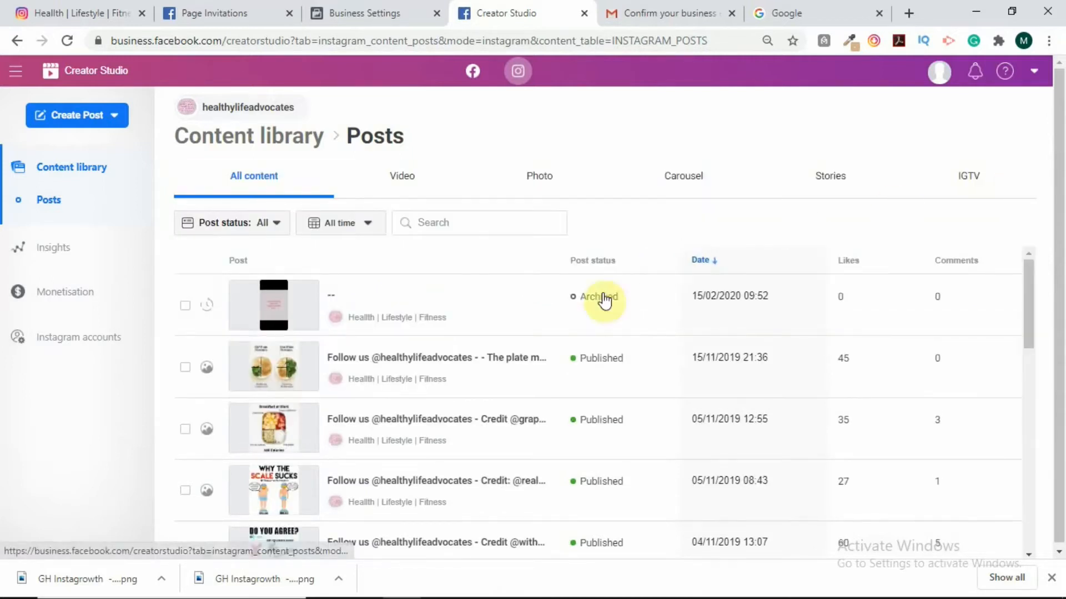
scroll(381, 302, down, 8)
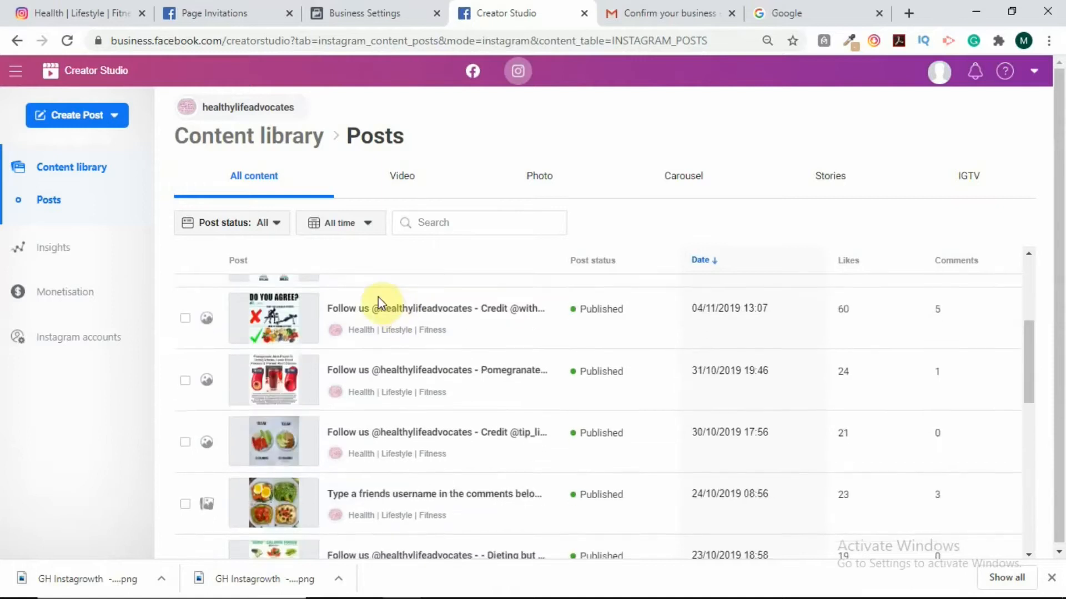
scroll(591, 284, up, 8)
scroll(784, 333, up, 2)
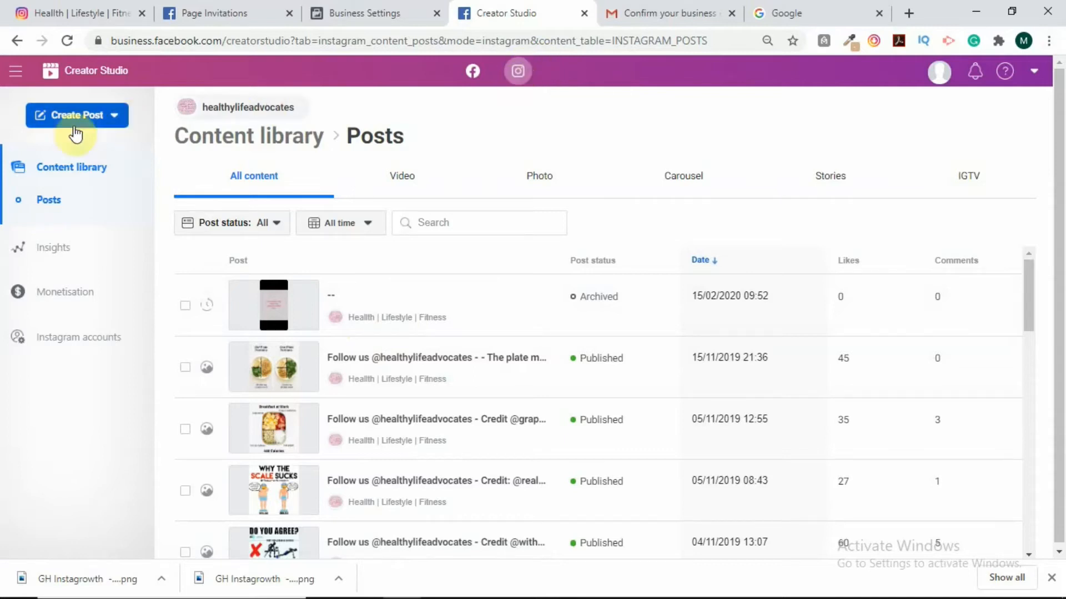
scroll(455, 347, down, 15)
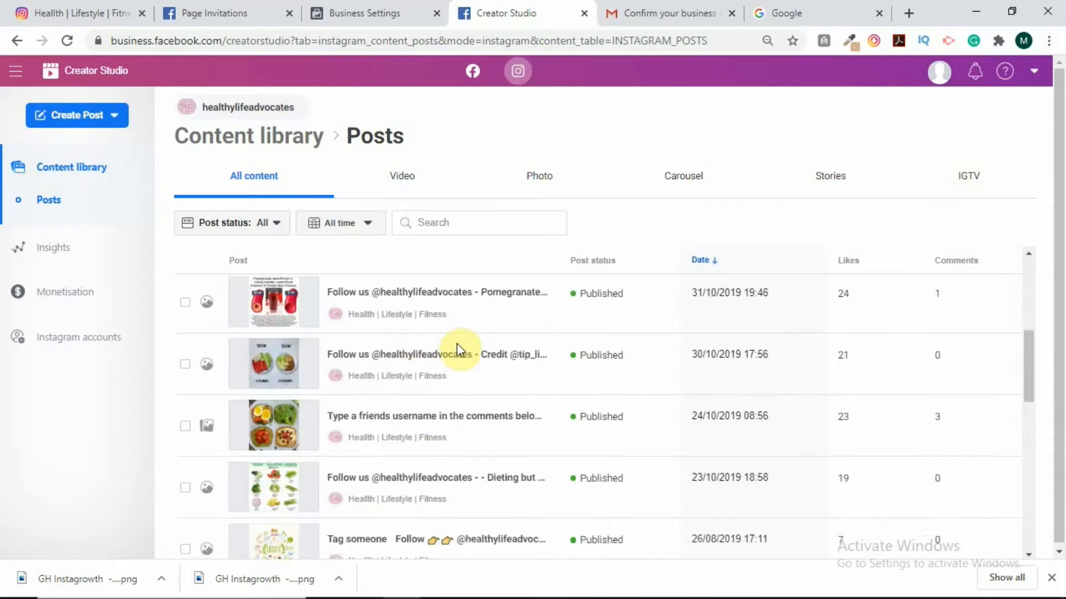
scroll(461, 358, down, 8)
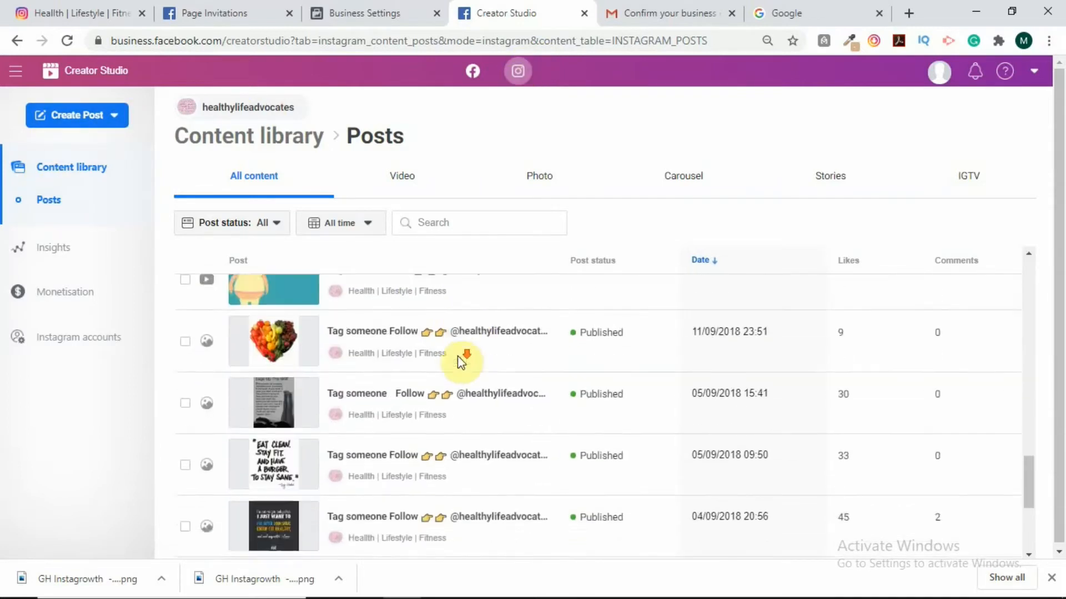
scroll(461, 361, up, 3)
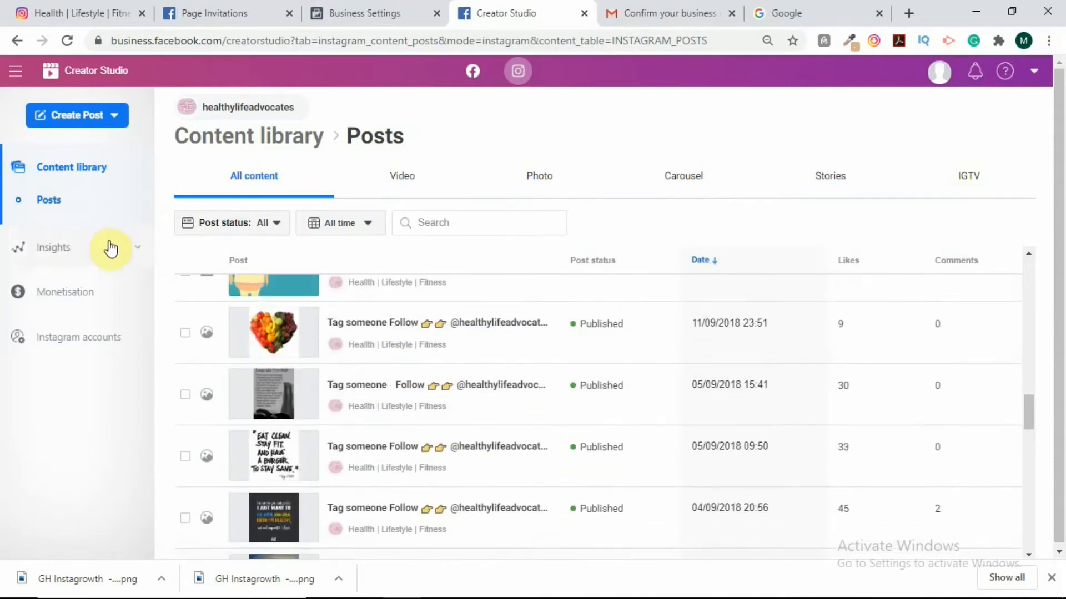
click(57, 248)
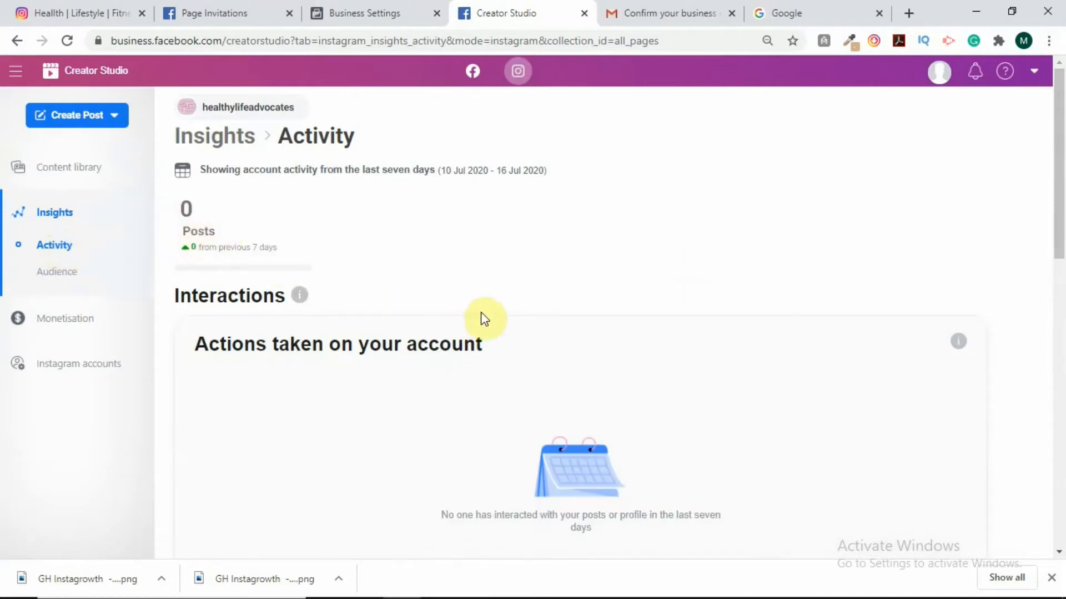
Review the Instagram activity and reach figures, then view Audience insights showing 213 followers.
scroll(484, 322, down, 5)
scroll(482, 328, down, 7)
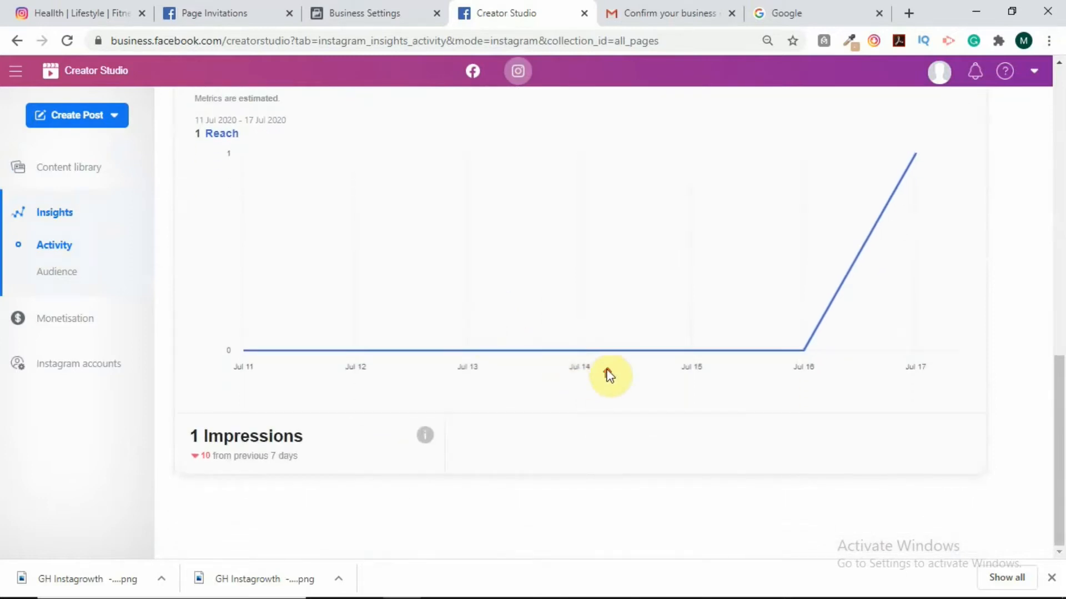
scroll(604, 373, up, 4)
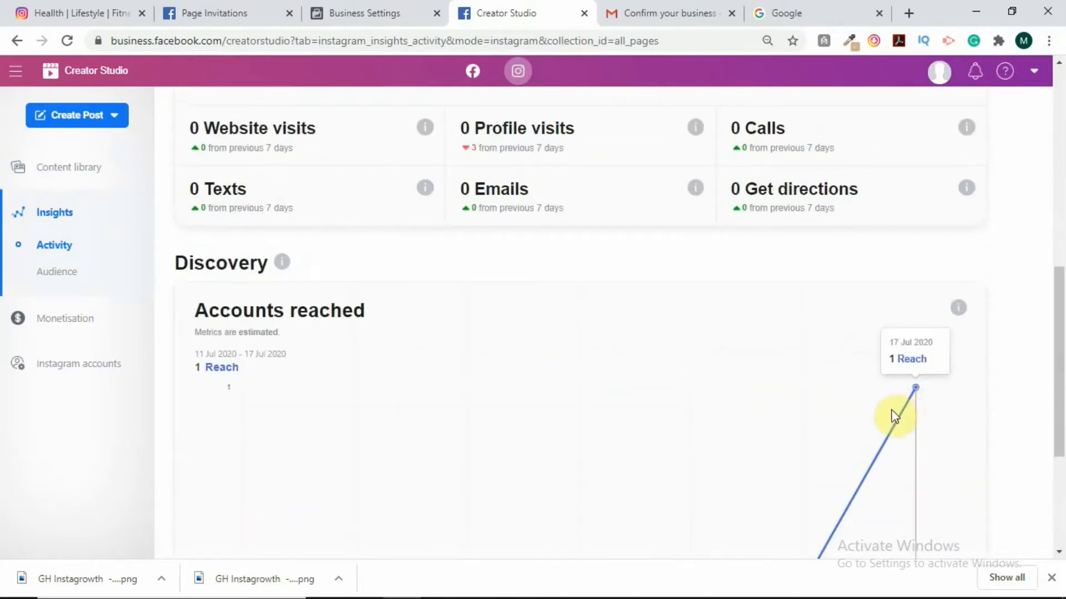
scroll(860, 438, down, 3)
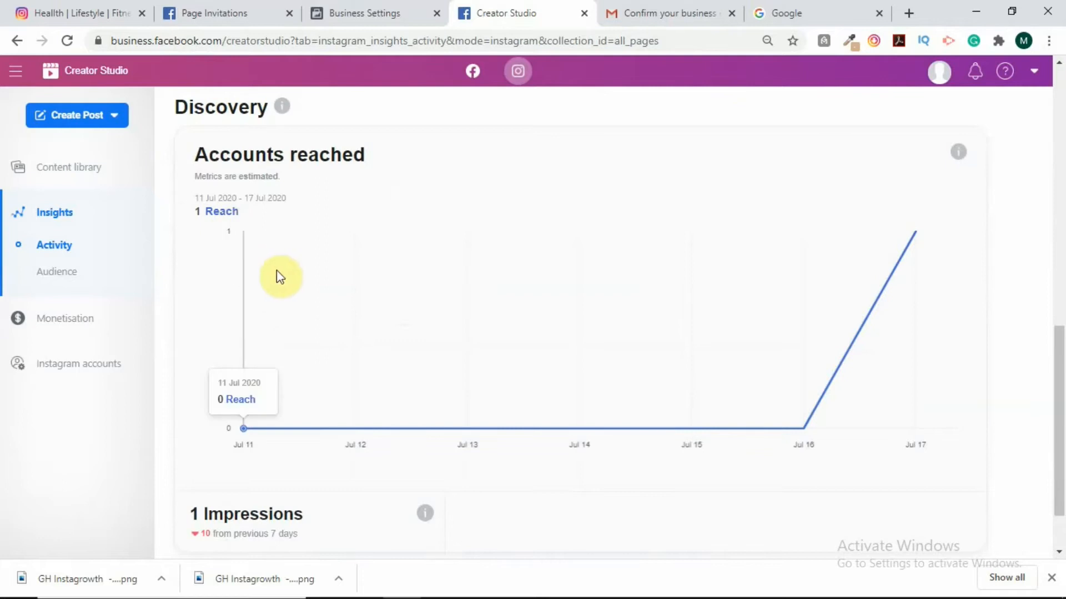
click(58, 272)
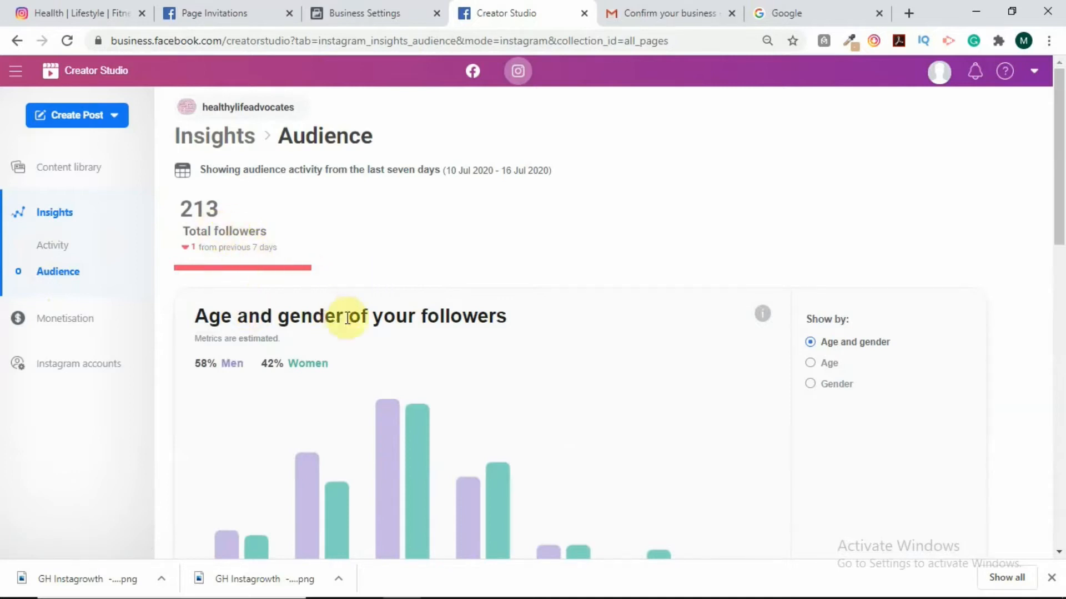
Look through the audience insights and check how many followers are online on Friday.
scroll(360, 336, down, 2)
scroll(359, 335, down, 3)
mouse_move(249, 268)
scroll(247, 262, up, 3)
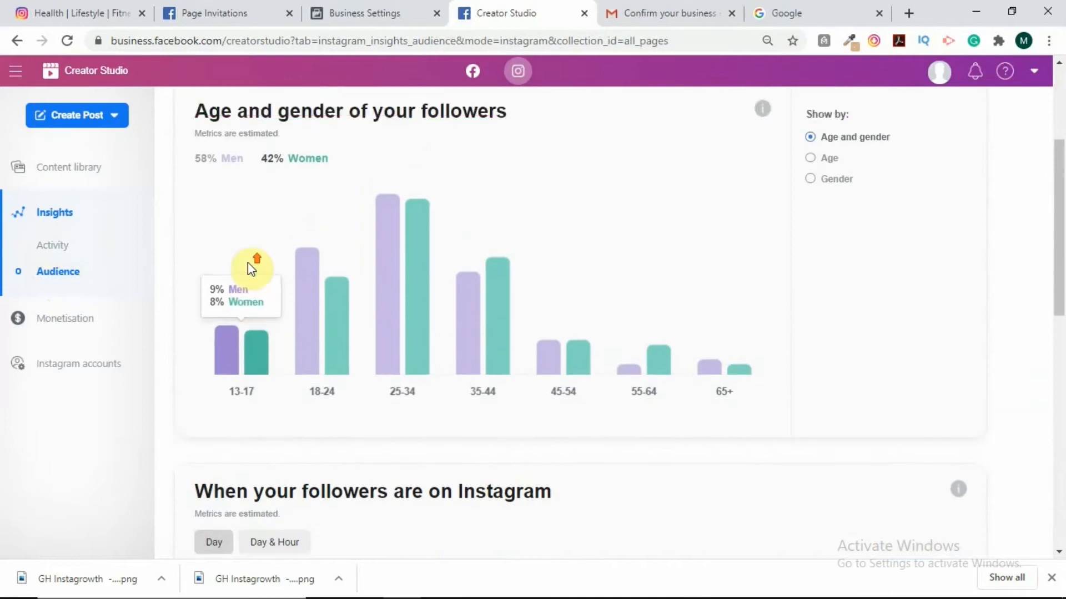
mouse_move(392, 237)
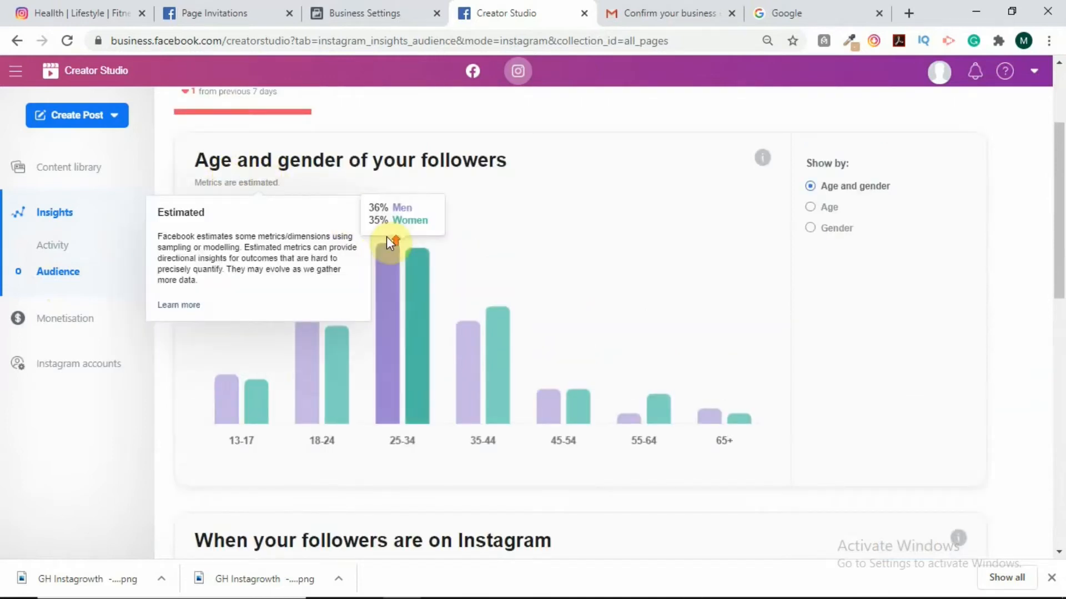
scroll(392, 242, up, 2)
scroll(472, 394, down, 1)
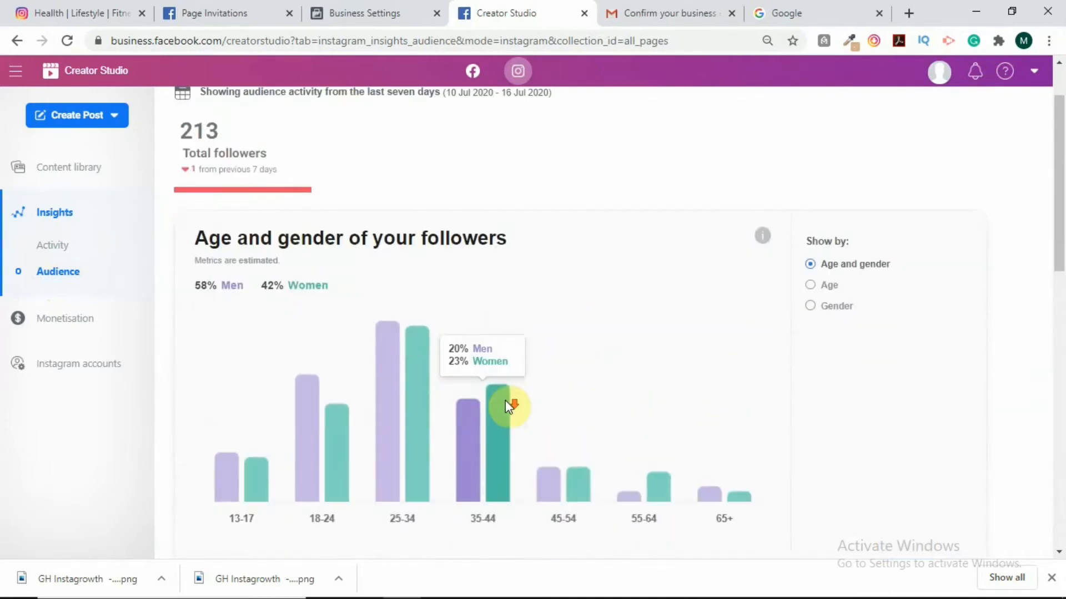
mouse_move(462, 383)
scroll(244, 388, down, 1)
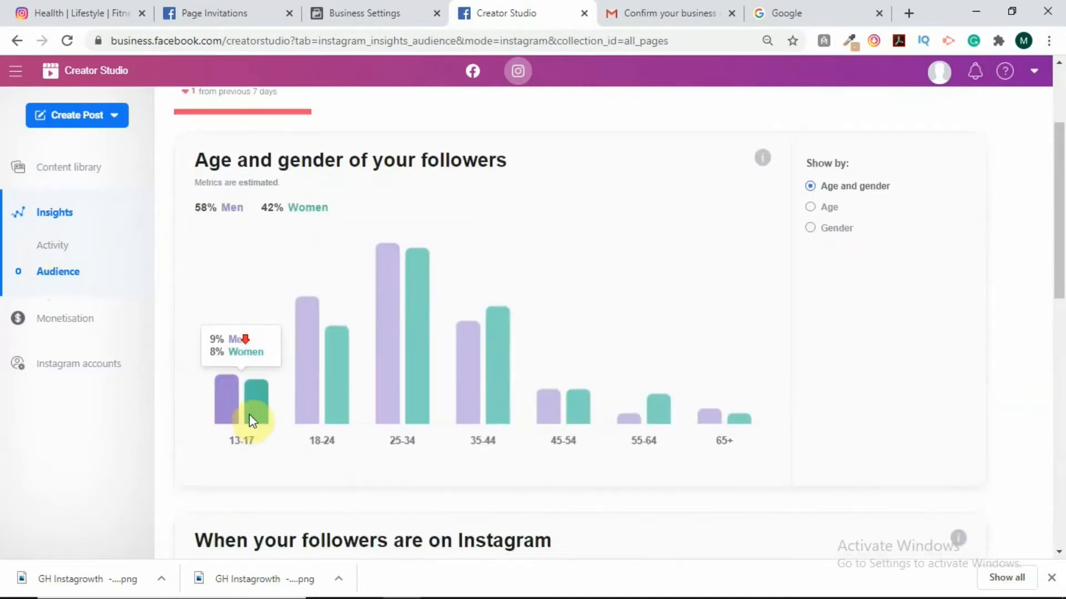
mouse_move(716, 364)
scroll(720, 364, down, 3)
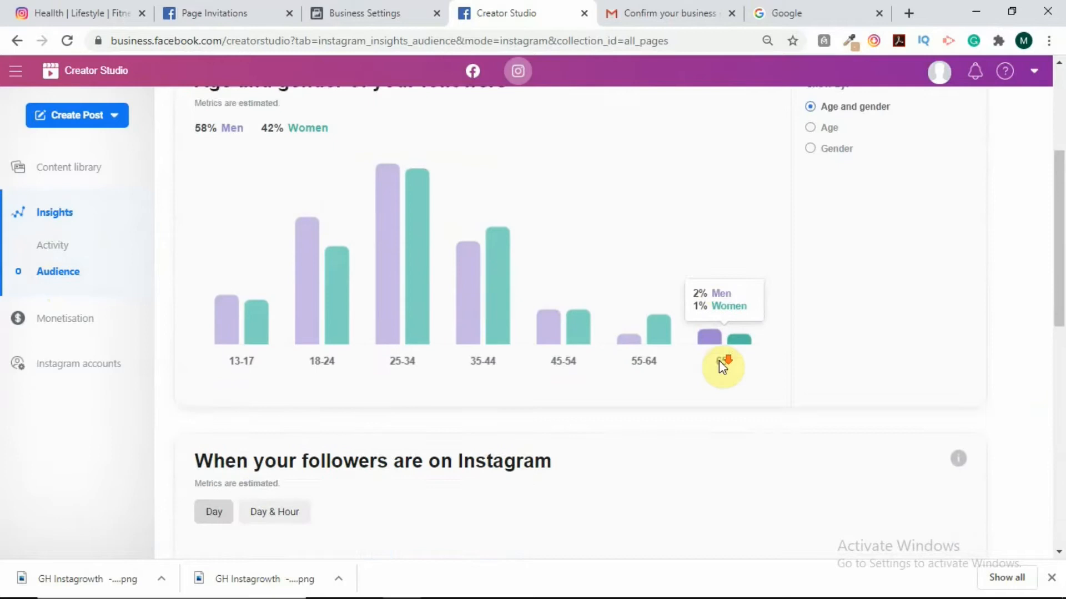
scroll(509, 333, down, 1)
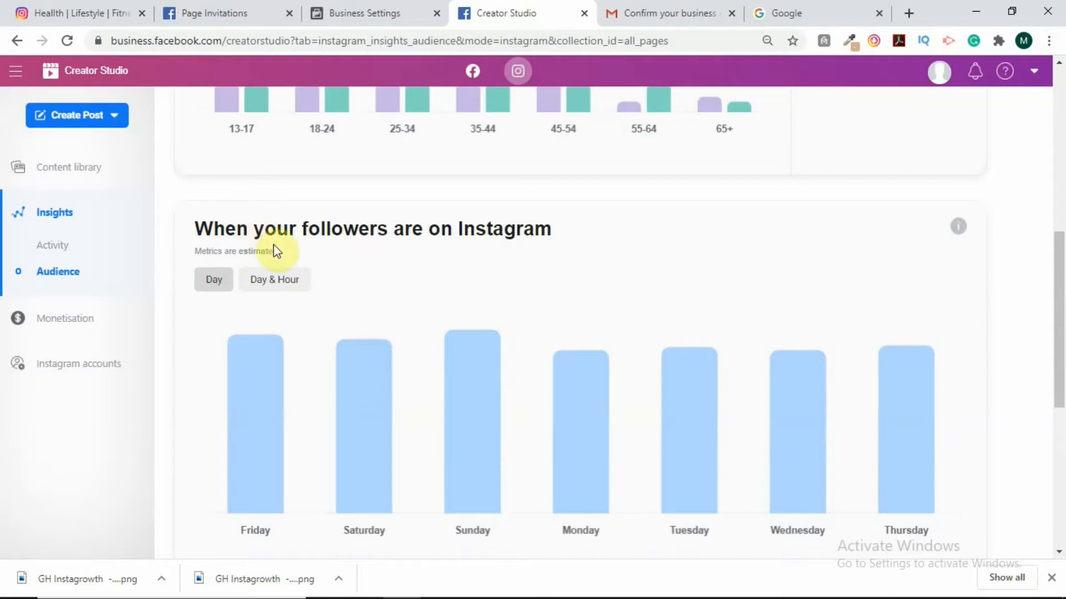
click(246, 393)
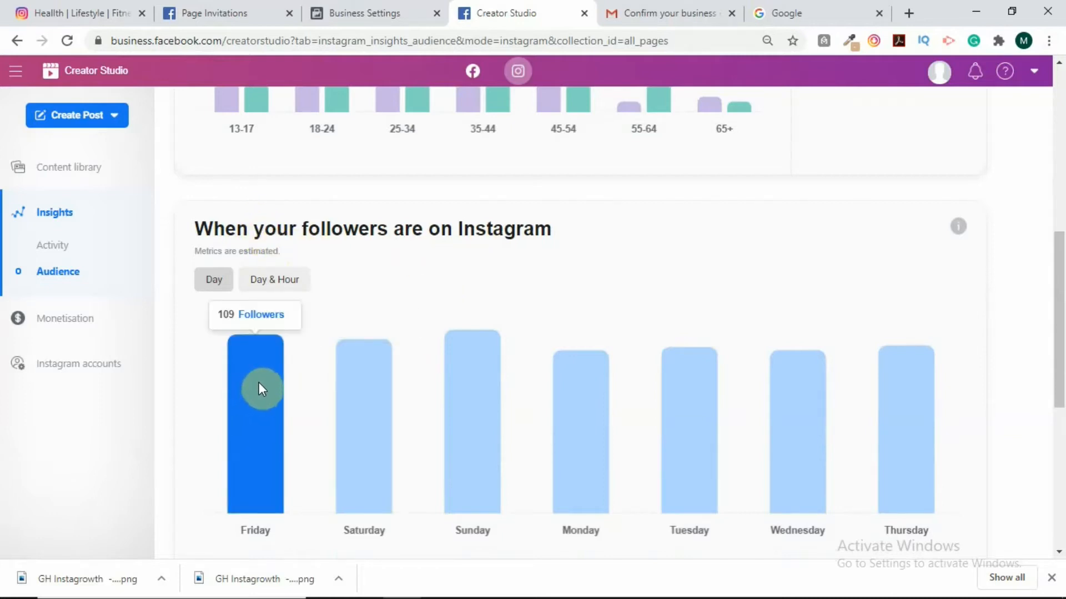
Go to the Instagram accounts page listing Health | Lifestyle | Fitness with 213 followers.
mouse_move(348, 381)
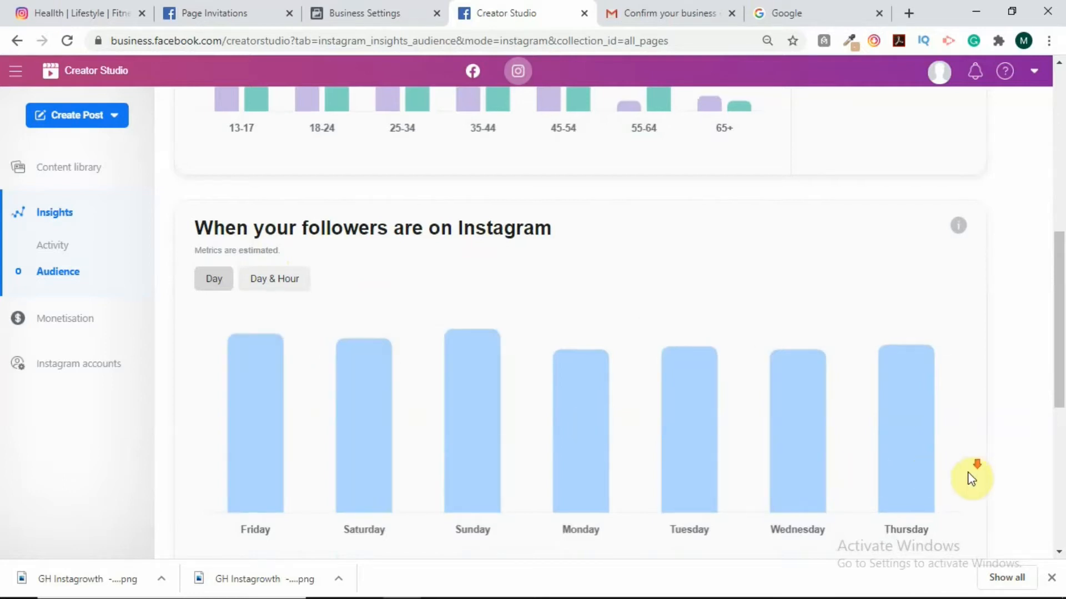
scroll(970, 483, down, 3)
scroll(969, 484, down, 4)
mouse_move(352, 303)
scroll(344, 310, up, 2)
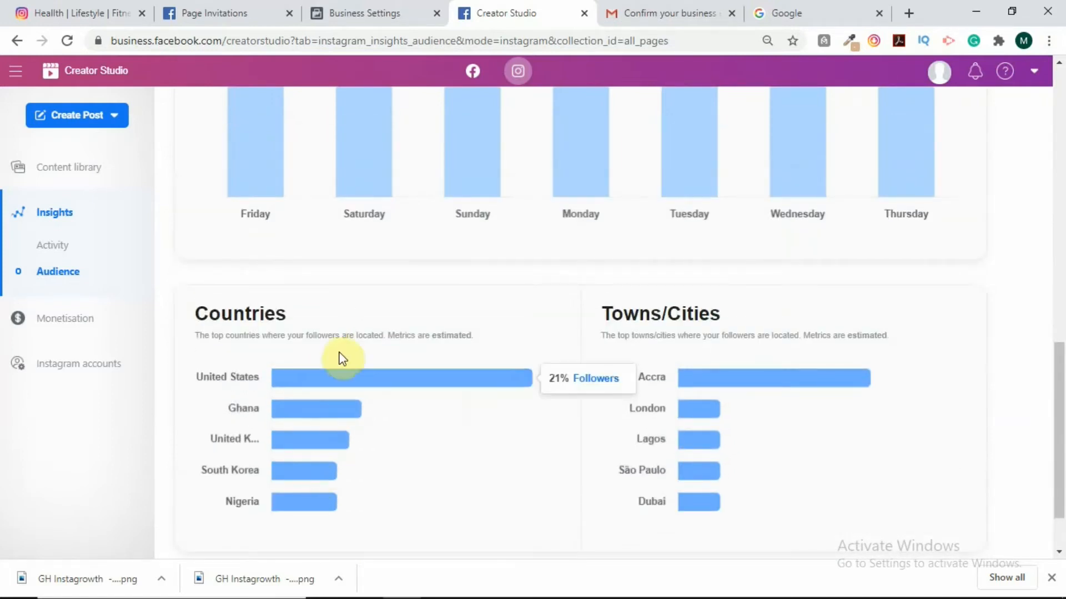
scroll(343, 355, up, 5)
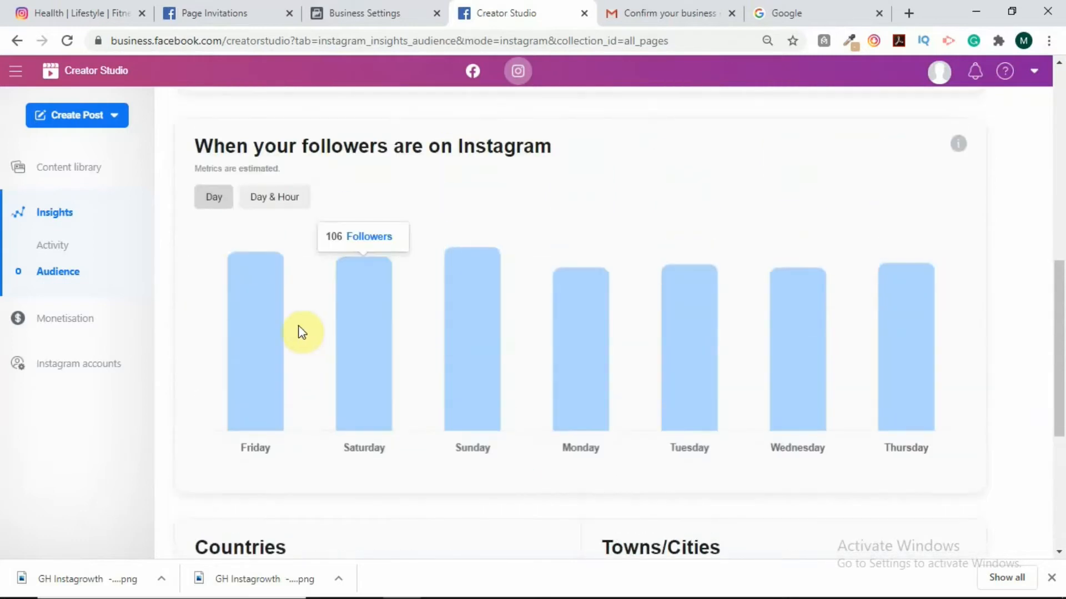
mouse_move(266, 318)
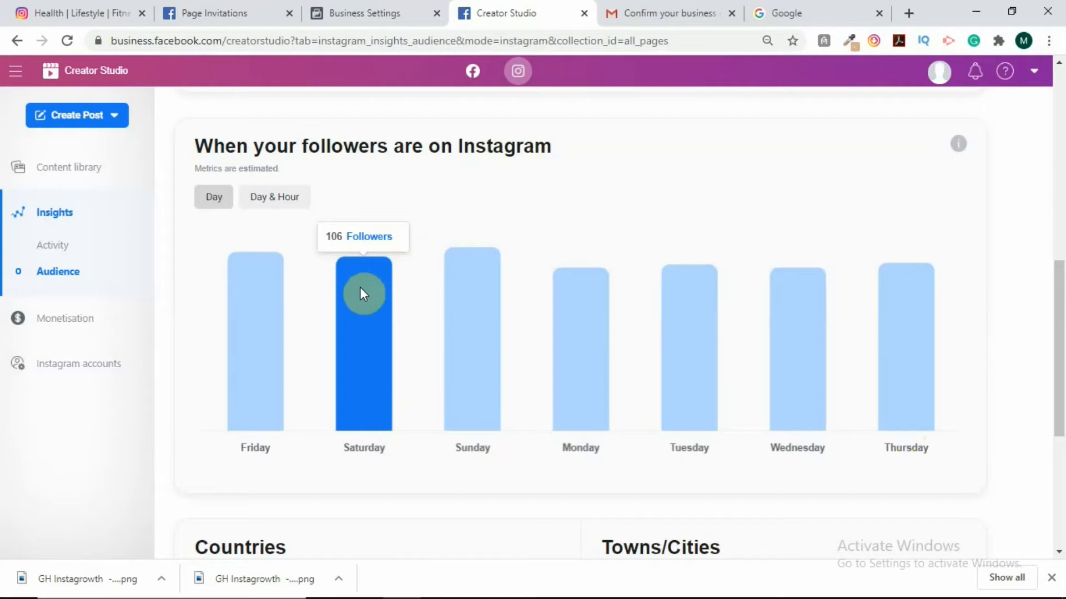
click(51, 371)
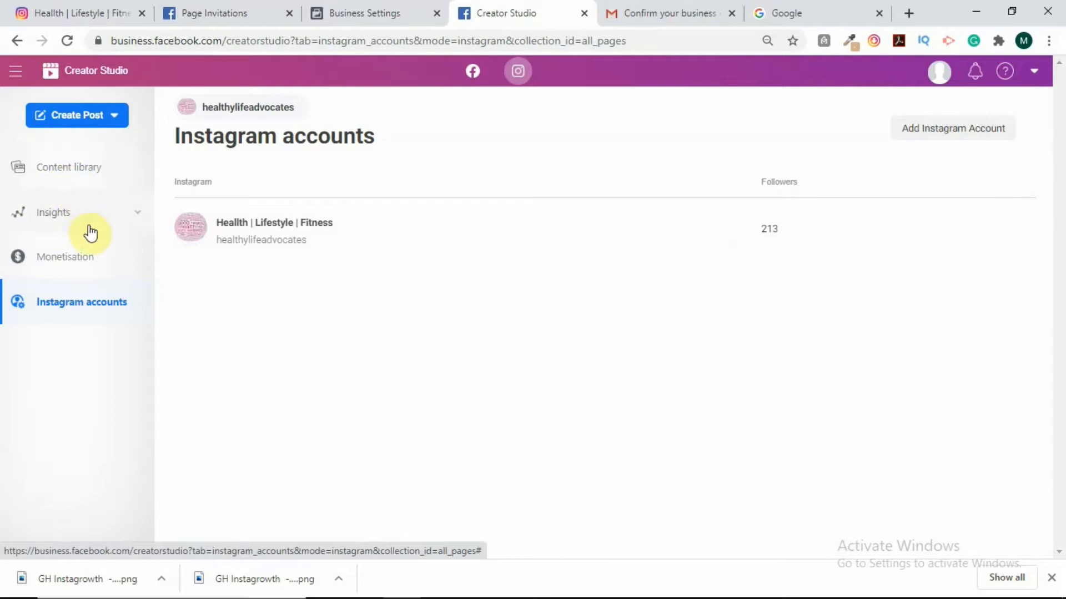
Open the Instagram Content library posts list.
click(82, 176)
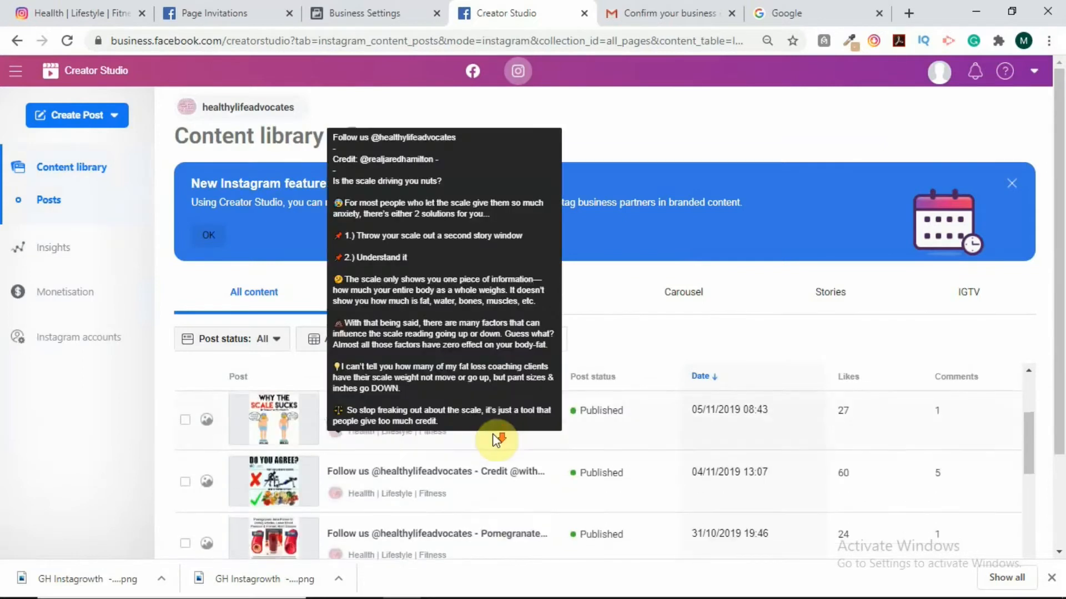
scroll(502, 444, down, 10)
scroll(701, 500, up, 10)
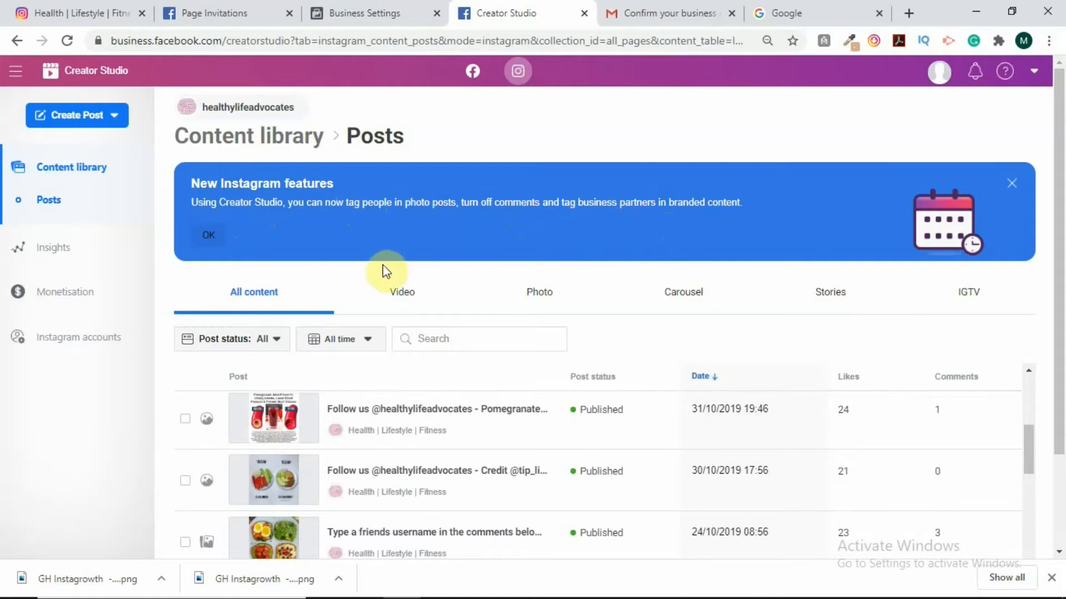
Dismiss the New Instagram features announcement and return to the top of the posts list.
click(213, 238)
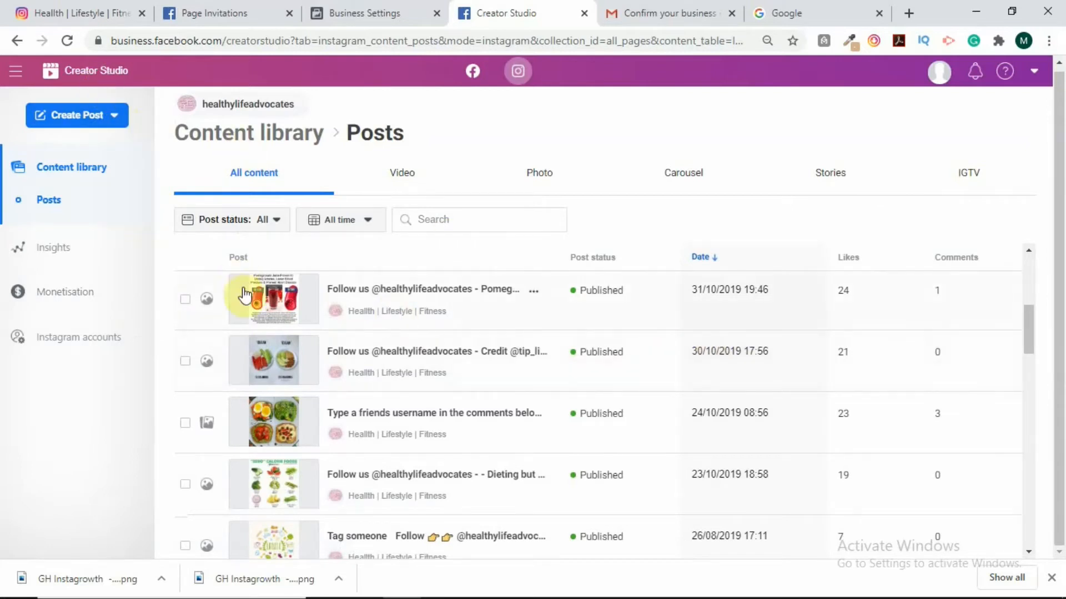
scroll(328, 391, up, 4)
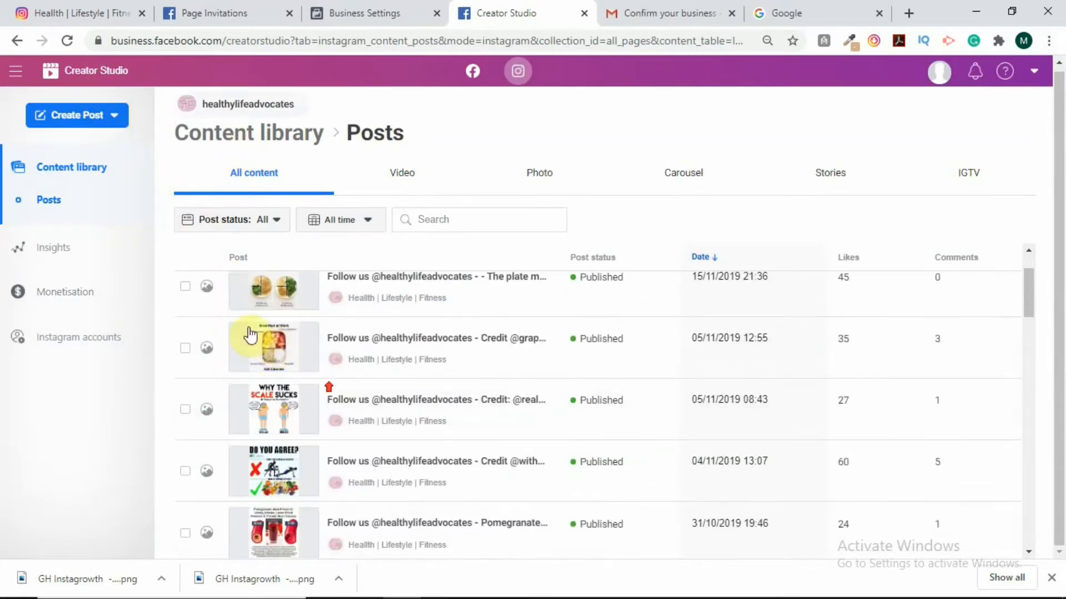
scroll(249, 333, up, 2)
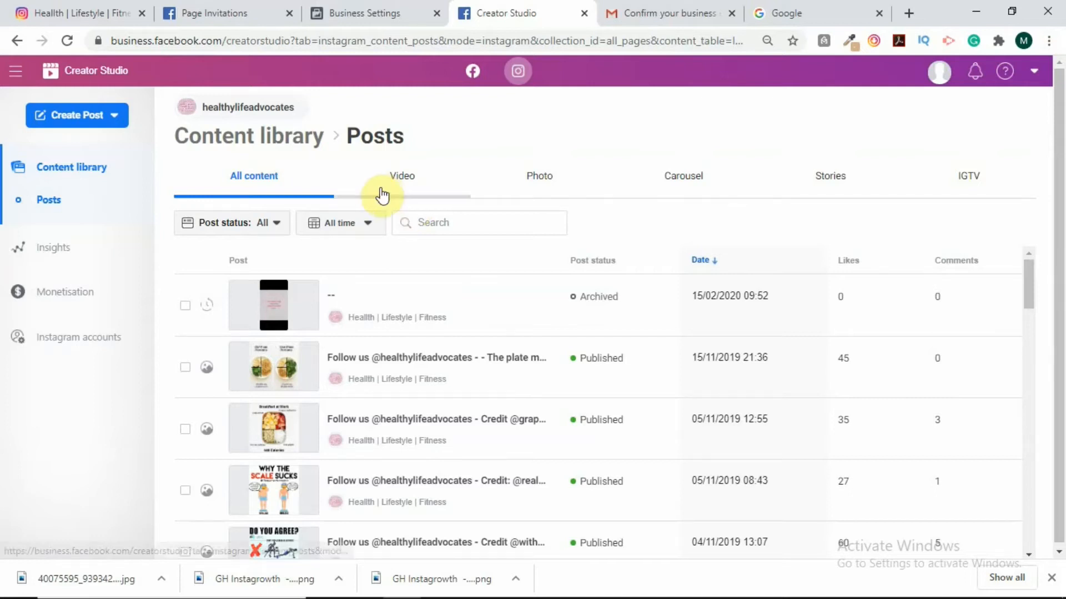
Choose Instagram feed under Create Post to get a blank feed post composer.
click(75, 121)
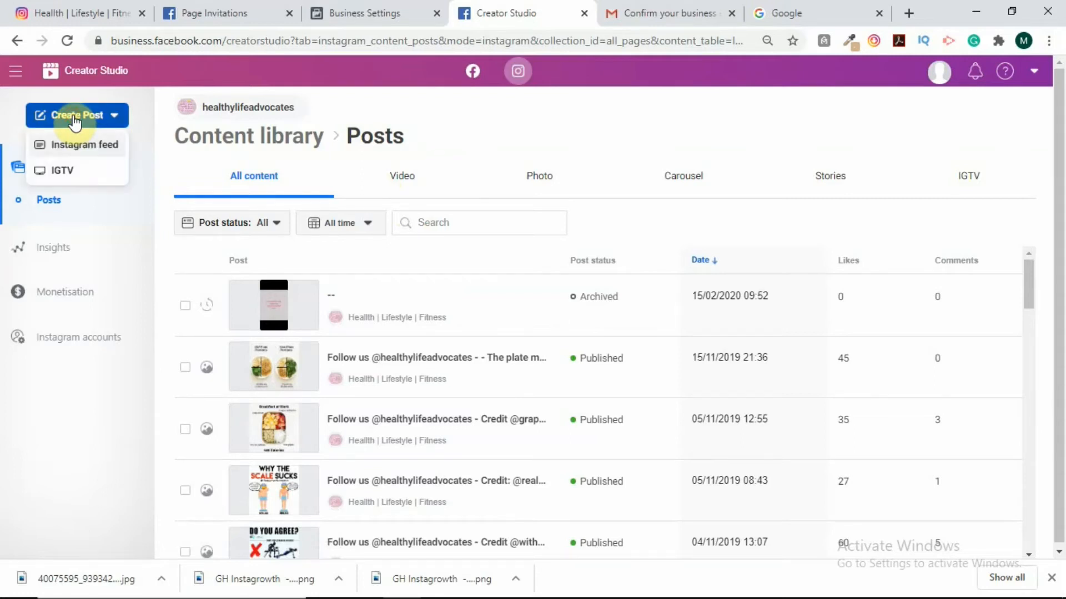
click(66, 147)
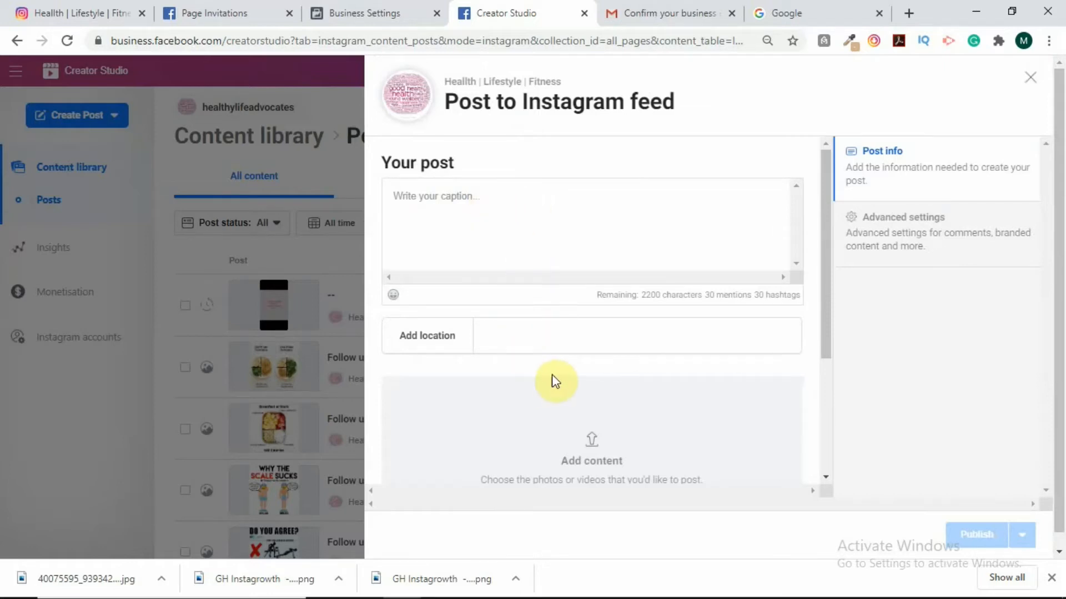
scroll(551, 380, down, 3)
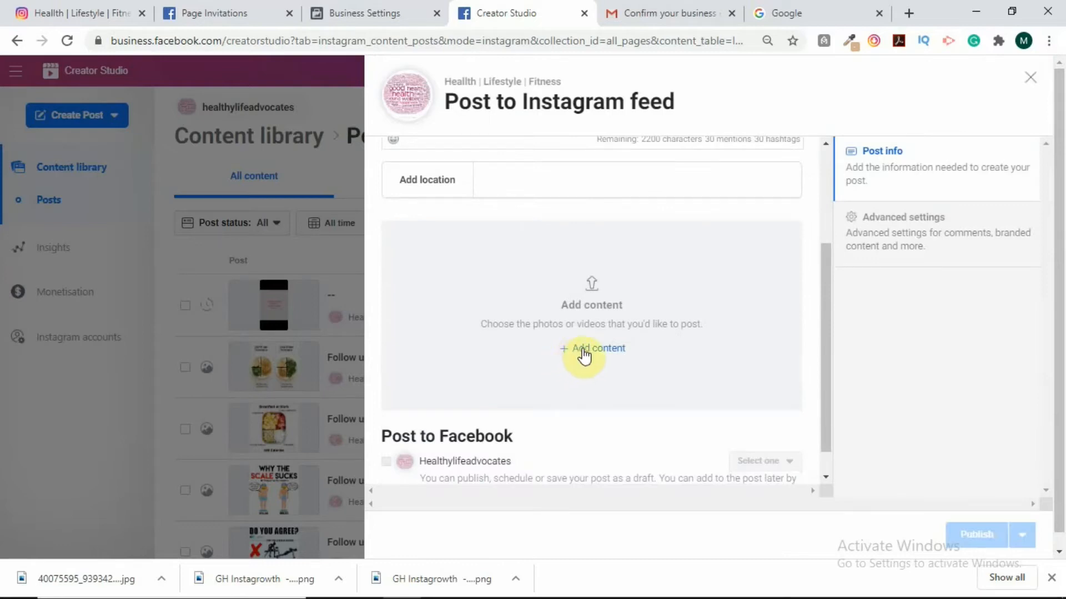
scroll(580, 352, up, 3)
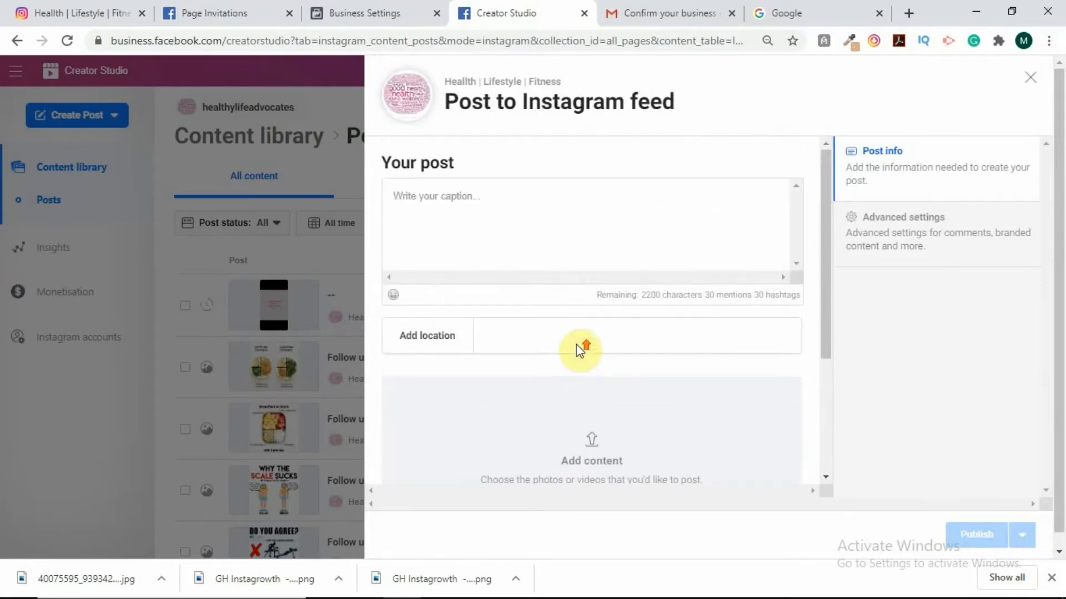
click(505, 336)
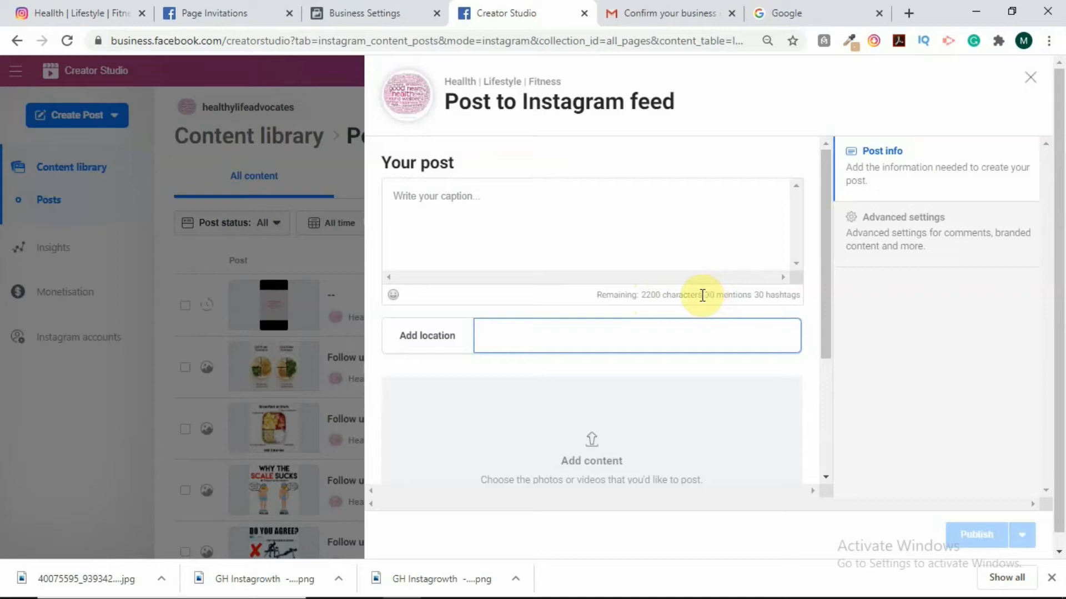
scroll(621, 295, down, 2)
scroll(621, 296, down, 2)
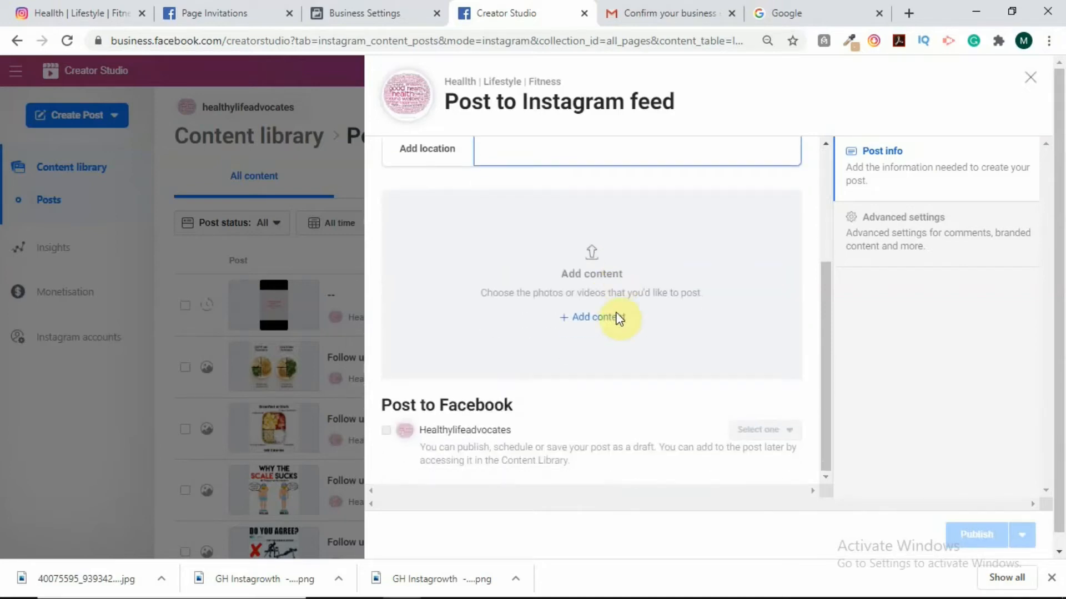
Upload the latest Healthy Living jpg from Downloads into the Instagram feed post.
click(593, 320)
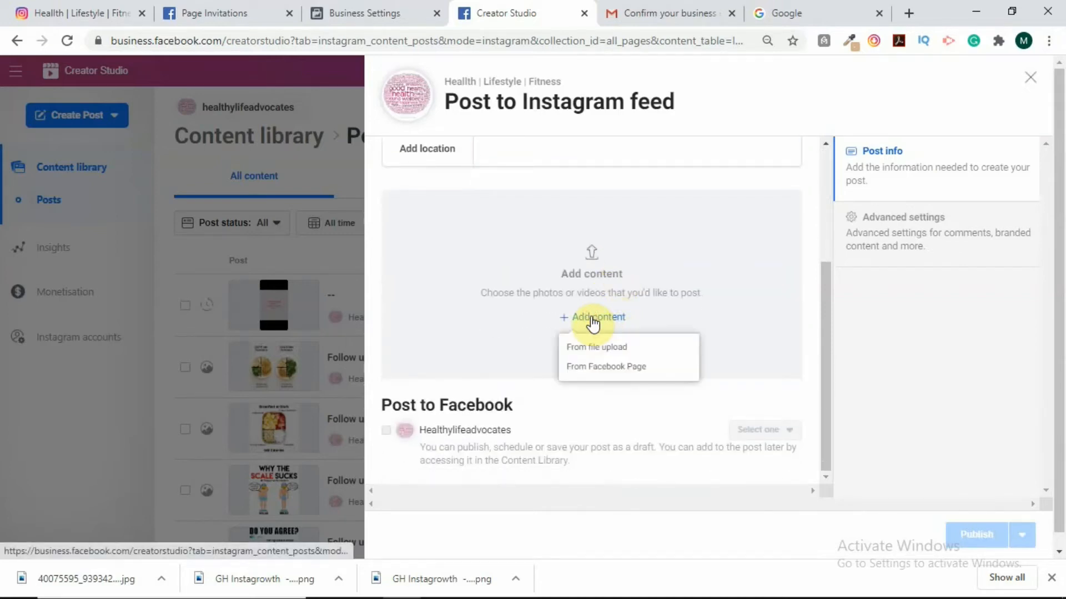
click(603, 348)
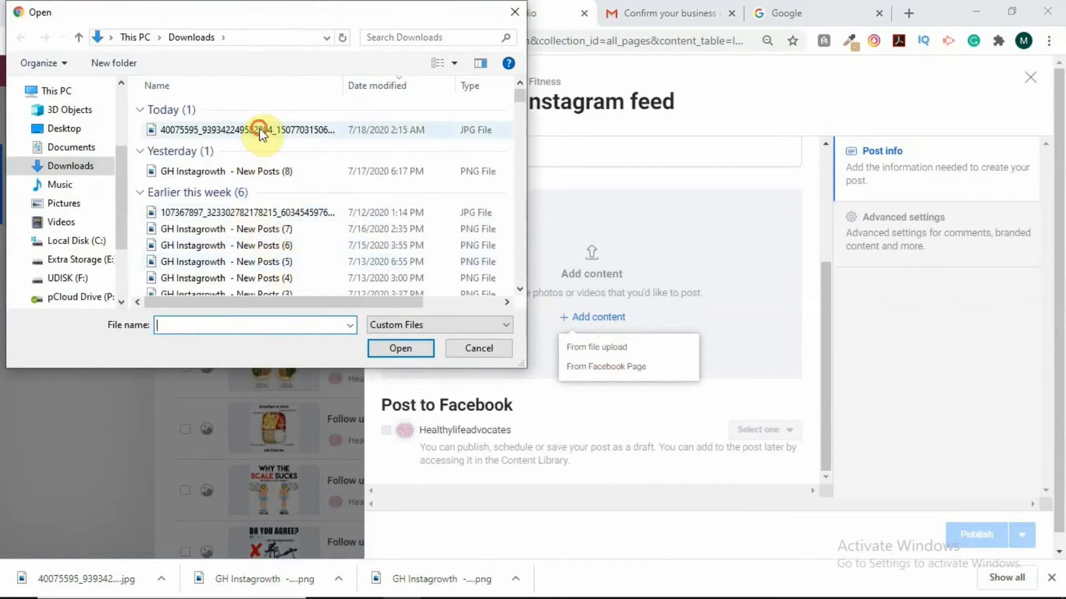
click(262, 131)
click(394, 351)
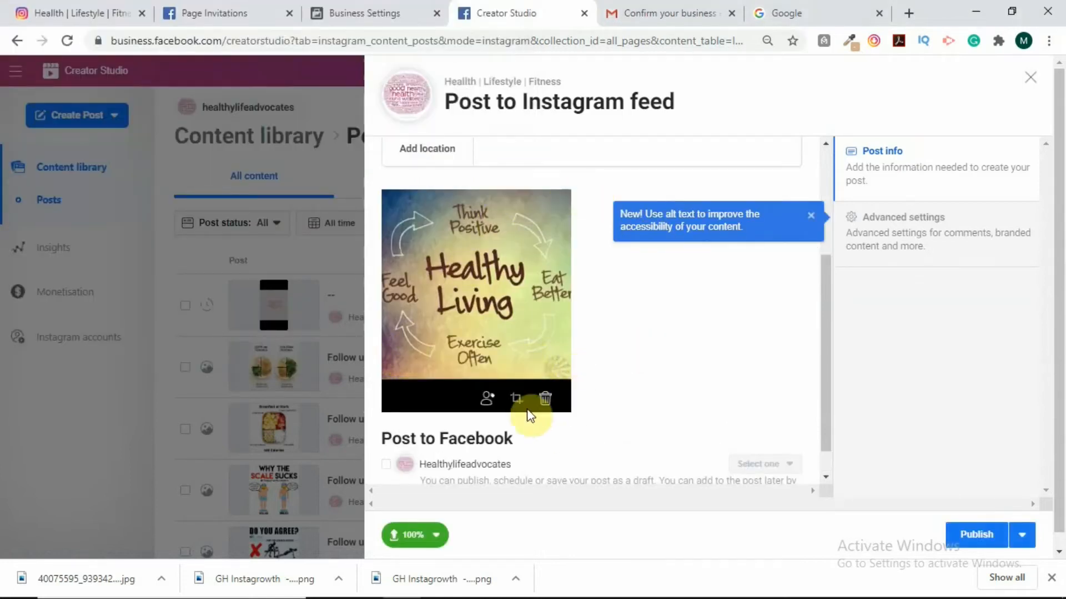
scroll(546, 370, up, 4)
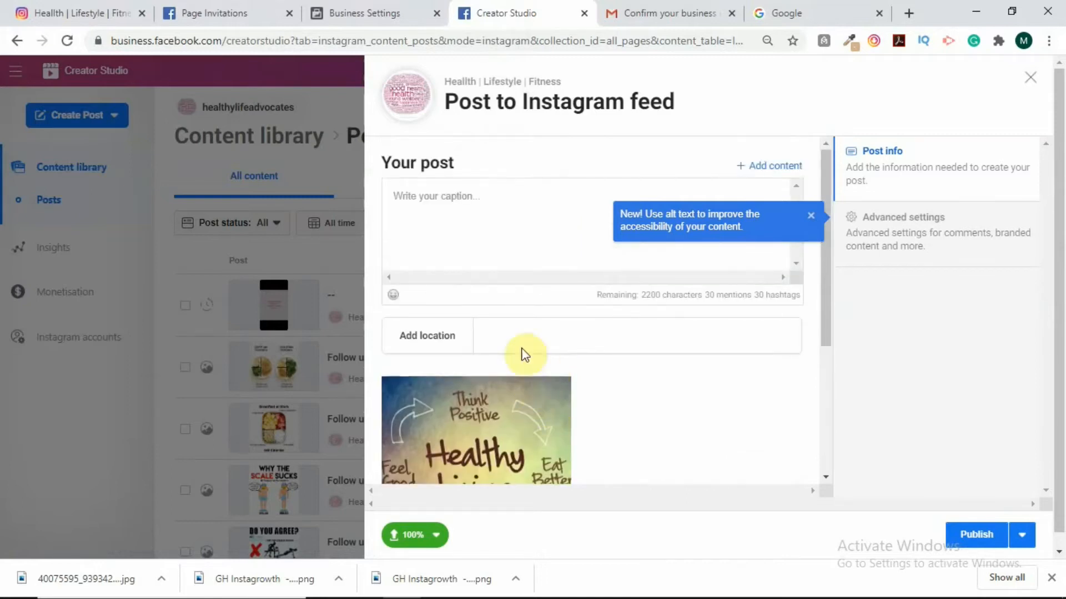
Place the cursor in the empty caption box below the uploaded image.
click(491, 220)
scroll(491, 220, down, 3)
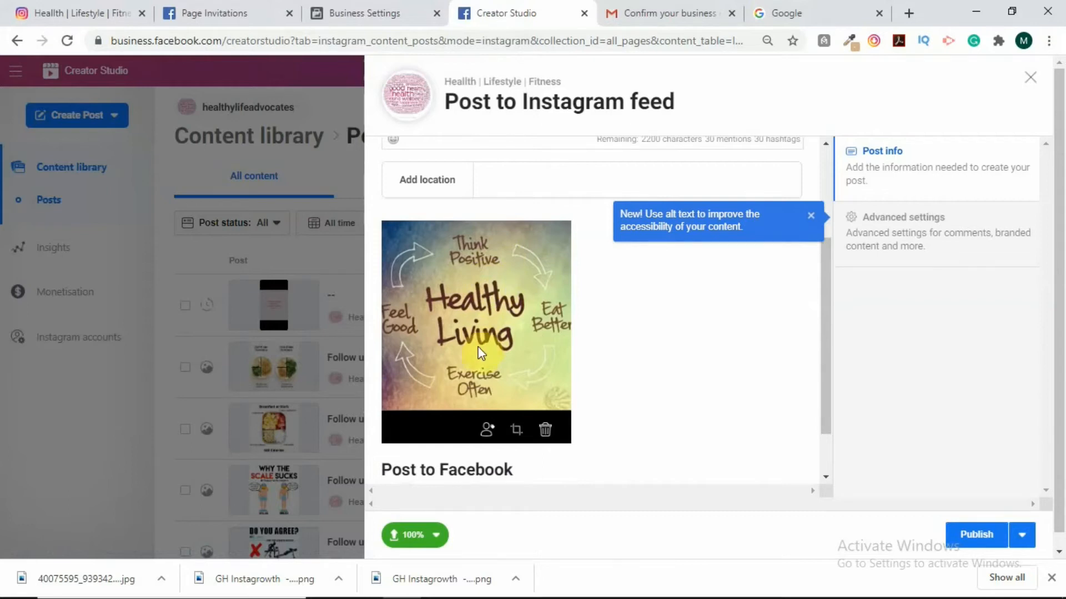
scroll(466, 172, up, 3)
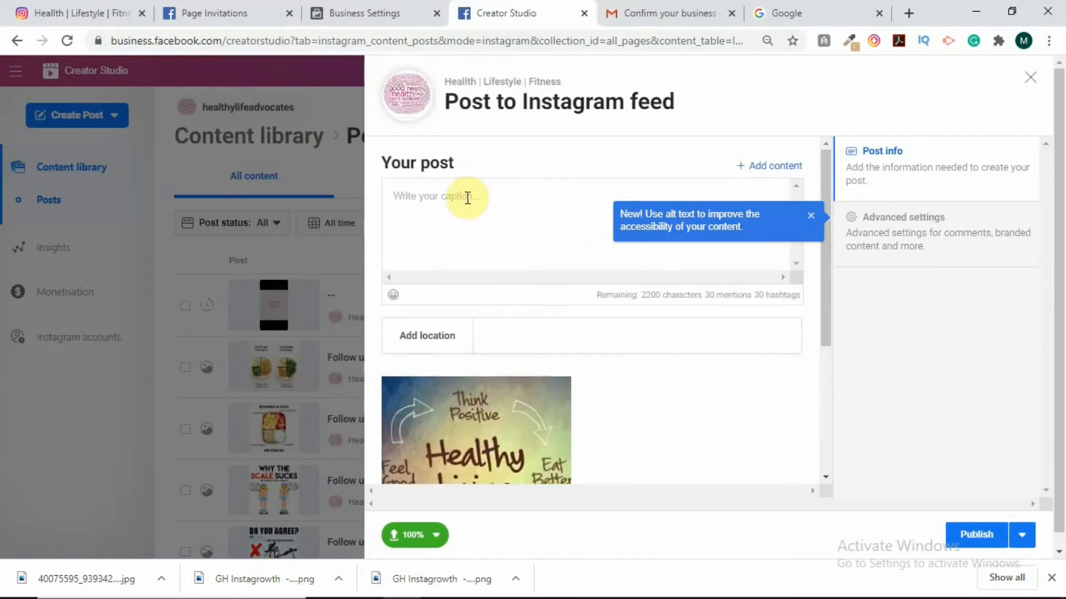
Write the caption 'LIVING HEALTHY' and 'Living healthy is the best thing you can do for your self.........'.
text(LIVING HEALTHY)
click(810, 218)
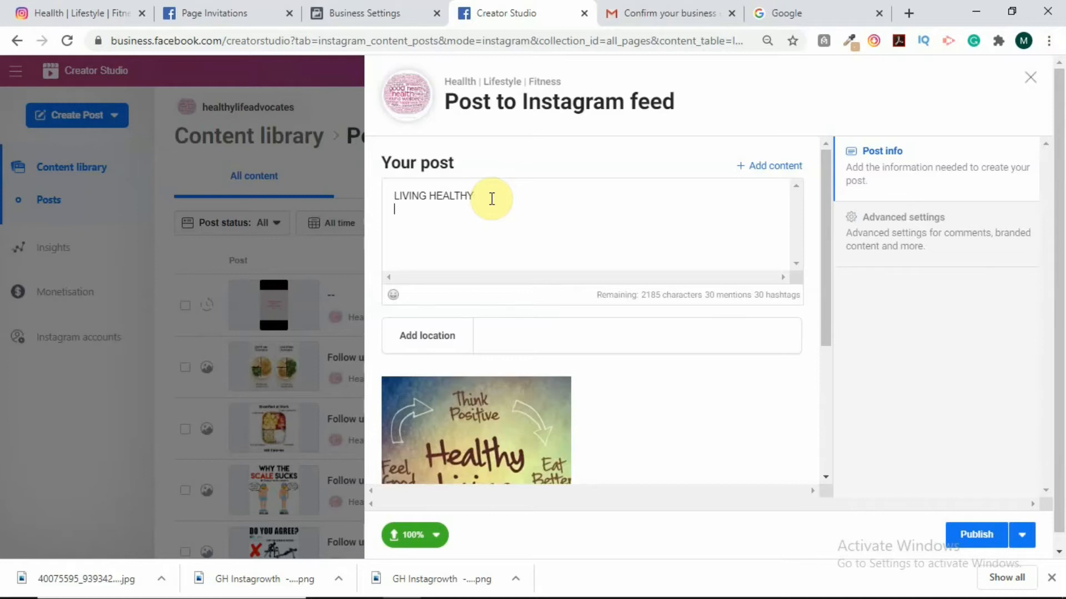
key(Return)
key(Return)
text(i)
text(lIVI)
key(BackSpace)
key(BackSpace)
key(BackSpace)
key(BackSpace)
text(Living healthy is the best th)
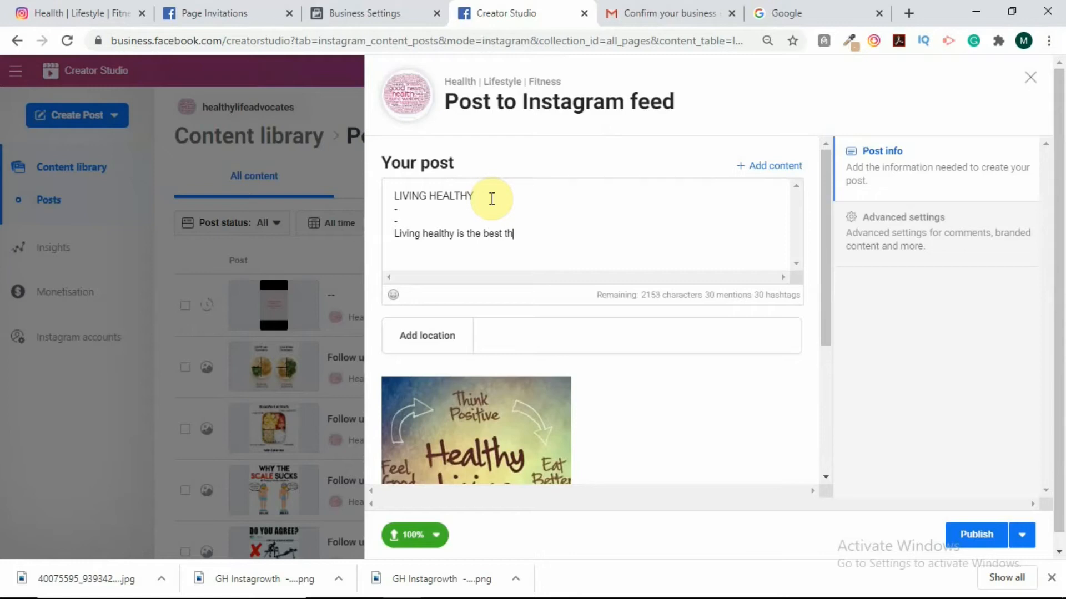
text(ing you can do for your)
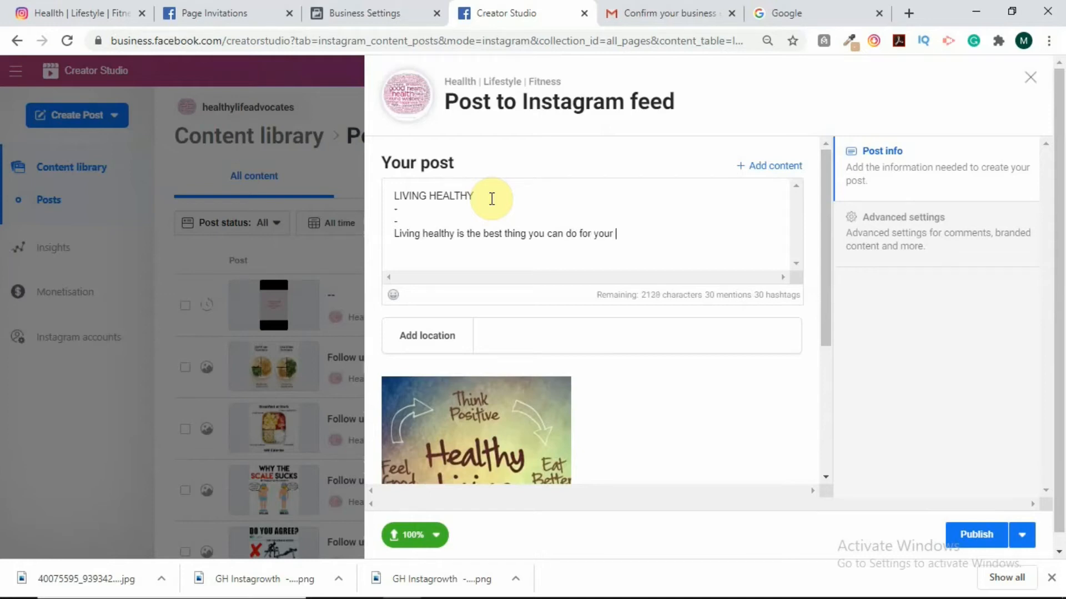
text( self.........)
Add two '-' spacer lines below the caption sentence.
scroll(686, 228, down, 2)
scroll(679, 200, up, 2)
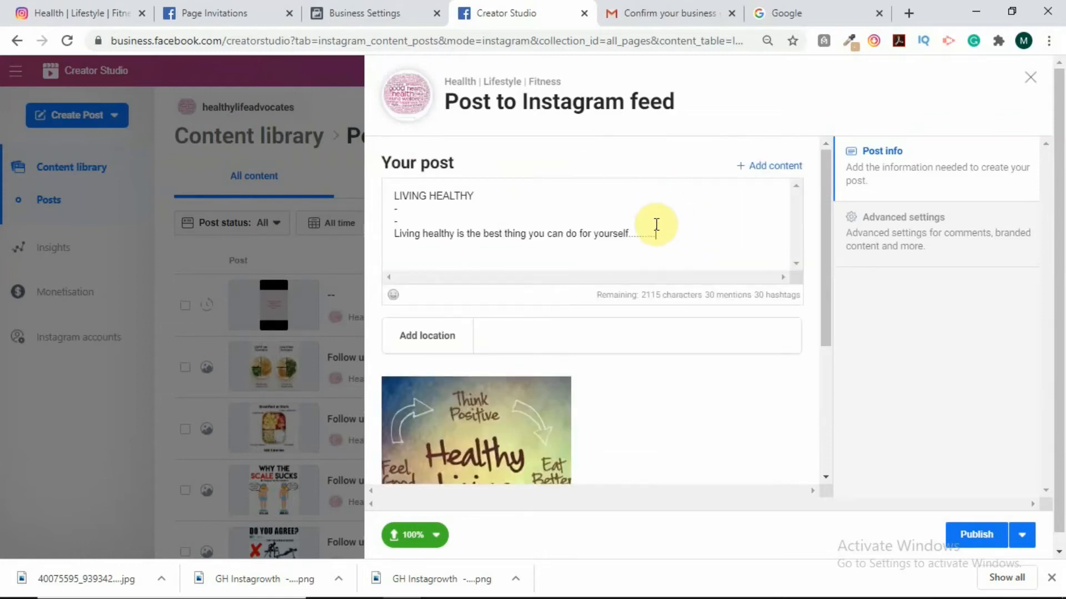
key(Return)
key(Return)
text(-)
key(Return)
text(-)
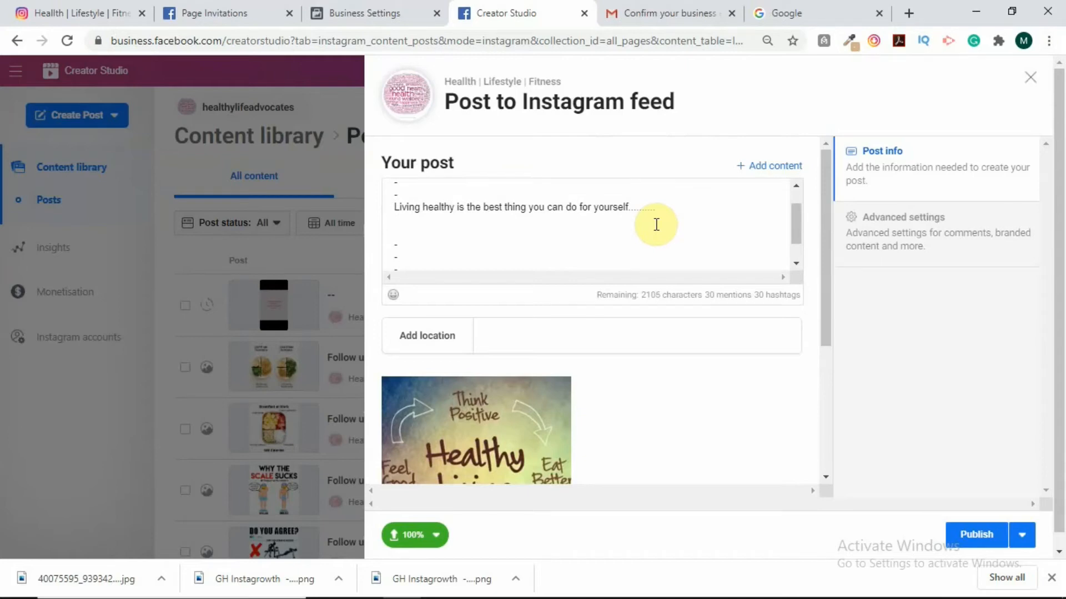
scroll(624, 207, down, 1)
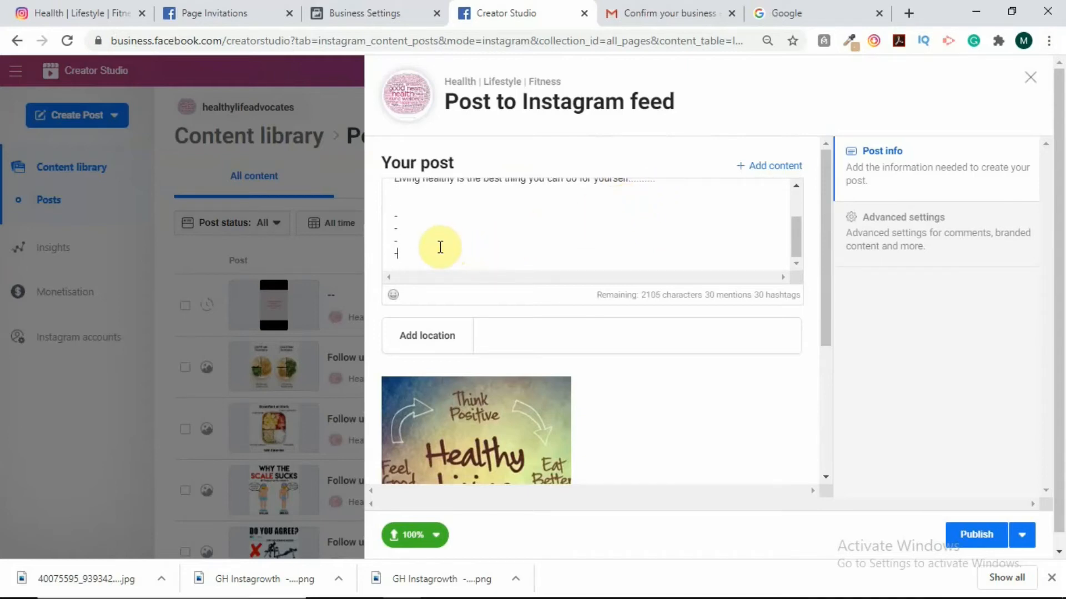
Paste the prepared follow line and #healthyliving hashtag block ending with #healthylivingmiami.
key(Return)
key(ctrl+v)
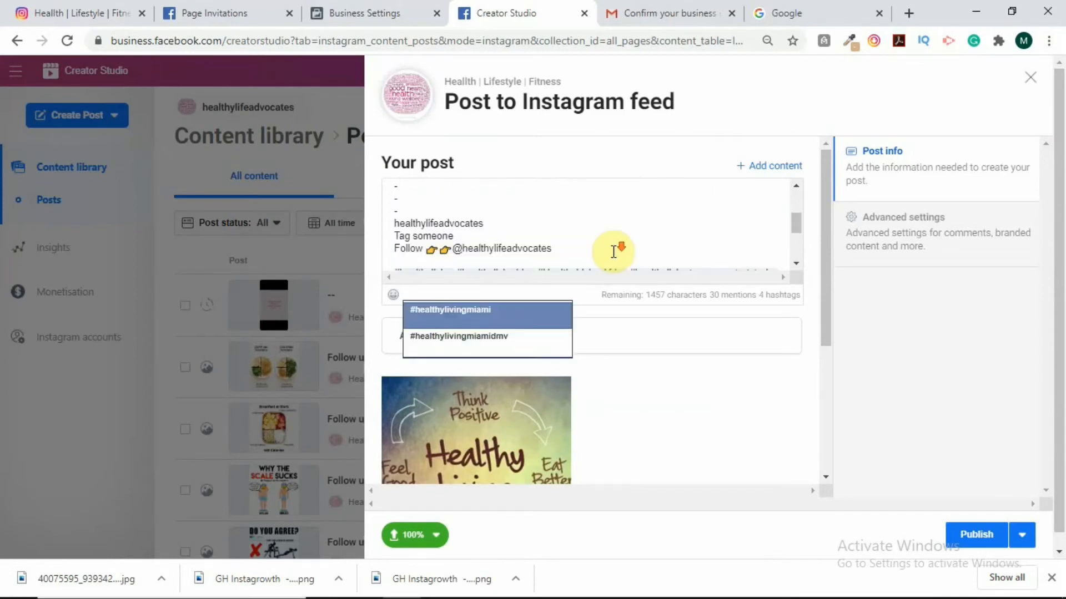
scroll(613, 247, down, 3)
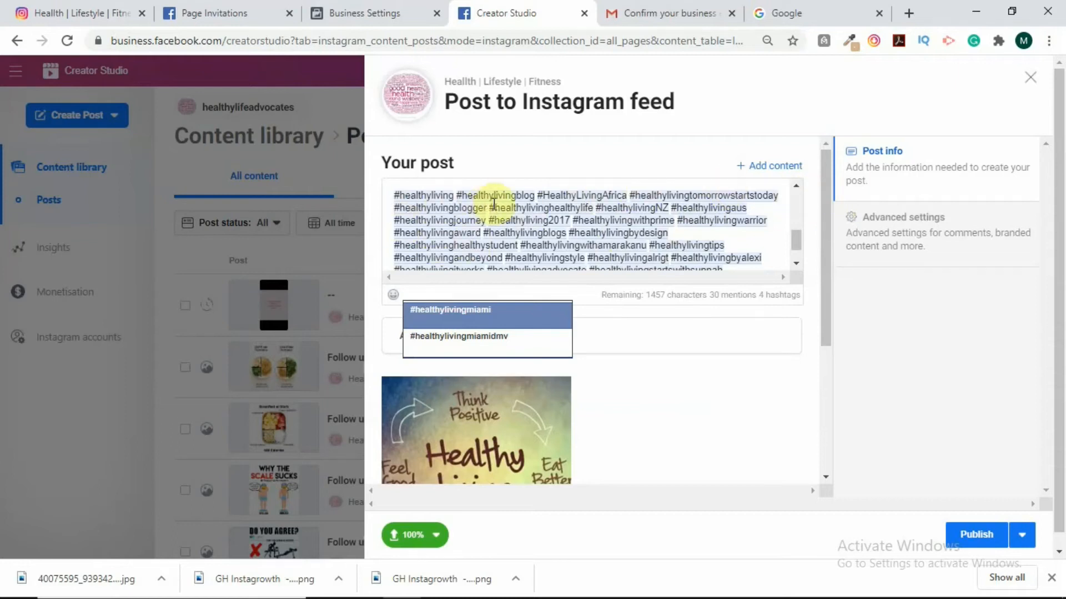
scroll(488, 203, down, 2)
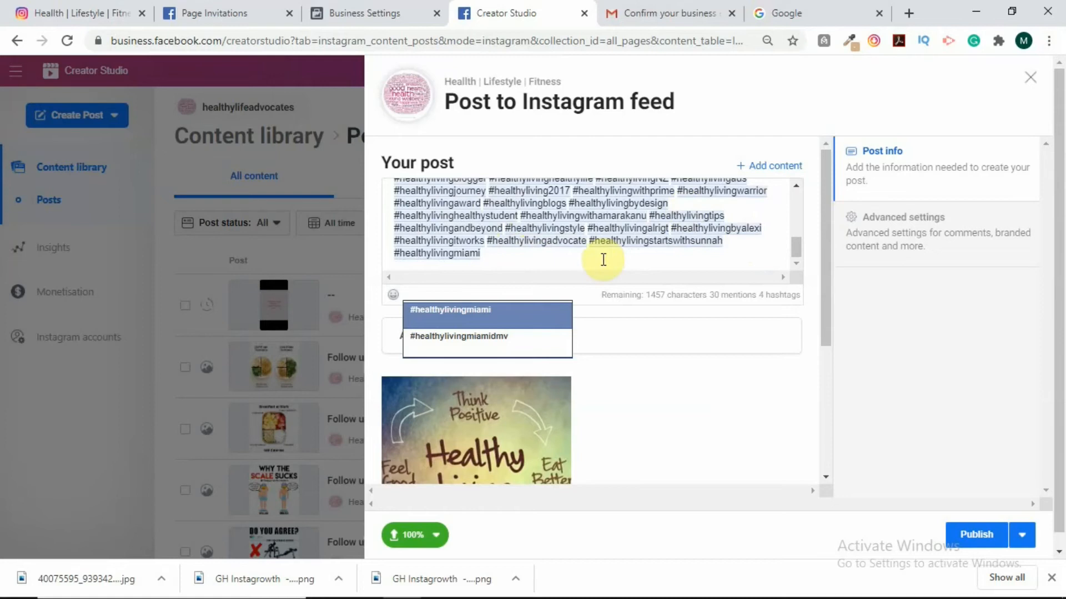
scroll(605, 261, up, 3)
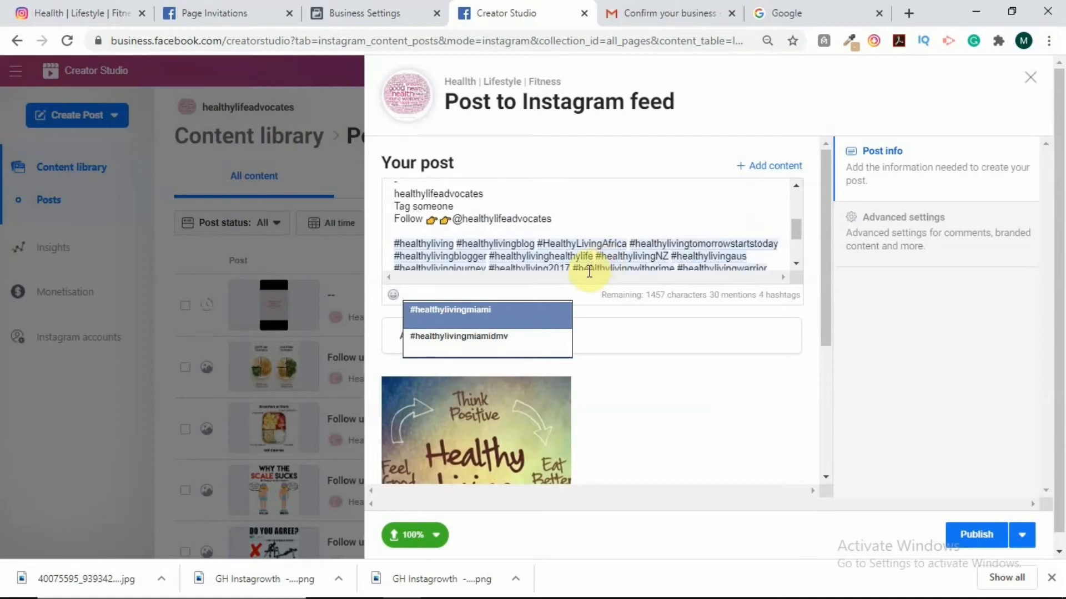
scroll(597, 244, up, 5)
scroll(611, 230, down, 3)
scroll(608, 234, down, 3)
scroll(608, 234, up, 3)
scroll(609, 235, down, 3)
scroll(609, 235, down, 1)
scroll(607, 233, up, 3)
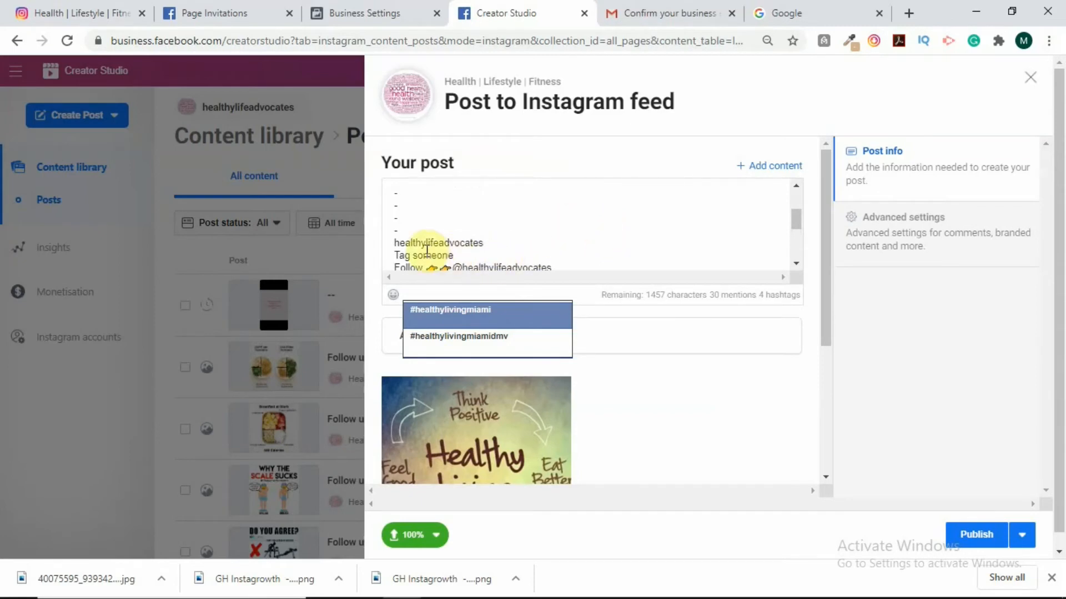
scroll(513, 225, down, 3)
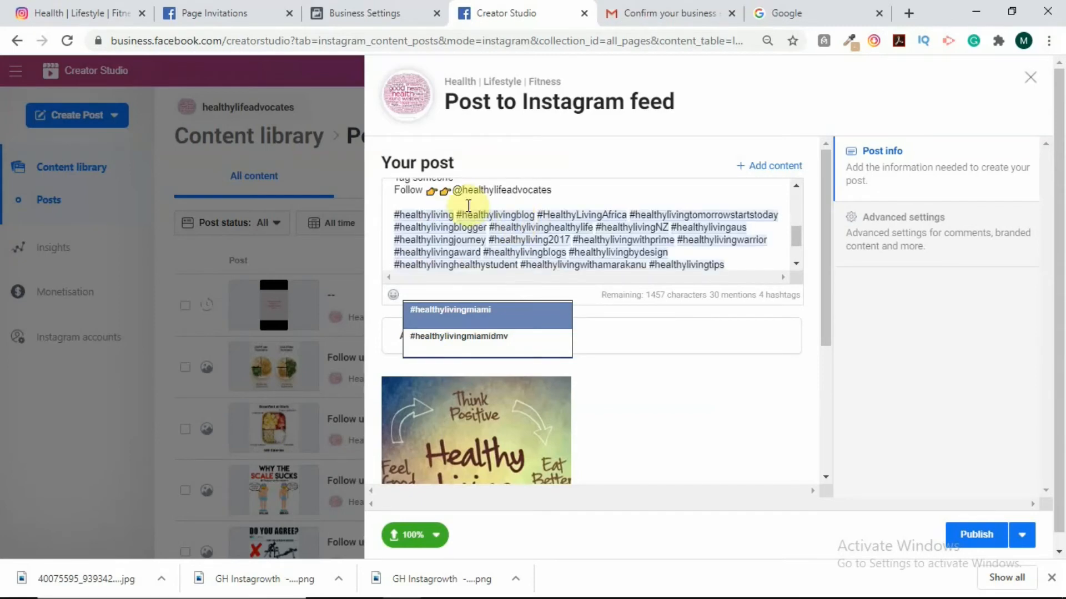
scroll(461, 214, up, 3)
scroll(455, 215, down, 3)
scroll(708, 227, down, 2)
scroll(526, 255, down, 1)
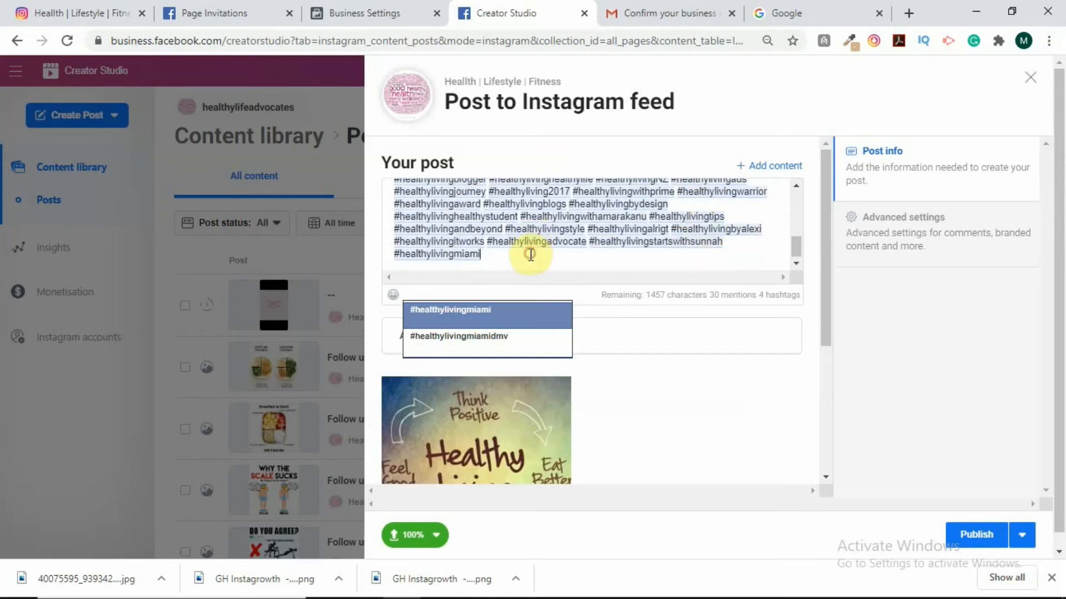
Add three '-' spacer lines after the last hashtag, ending on a fresh empty line.
text(-)
key(Return)
text(-)
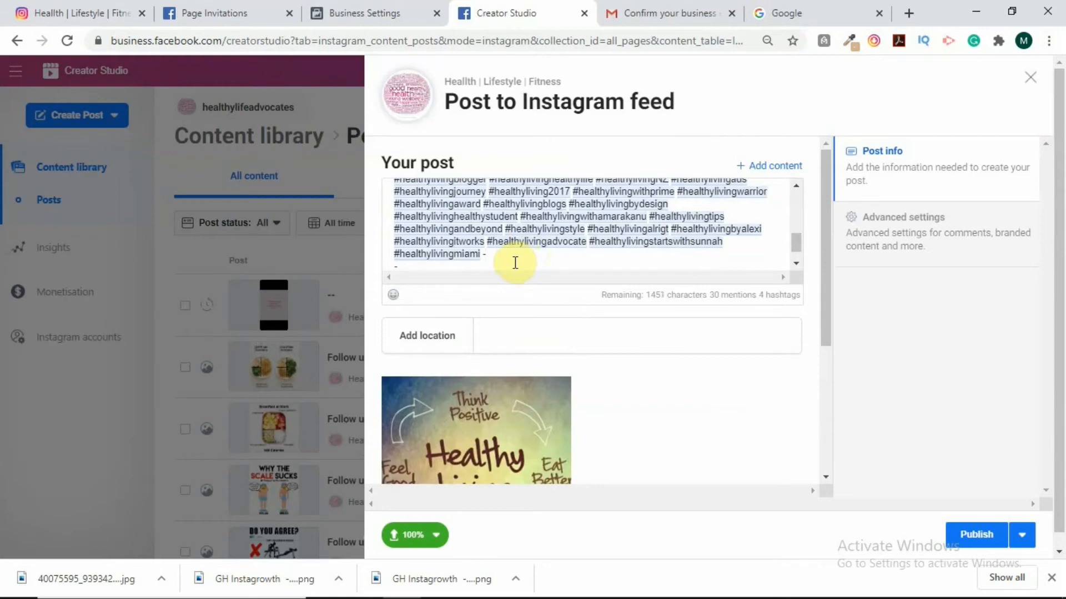
key(Return)
text(-)
scroll(536, 251, down, 1)
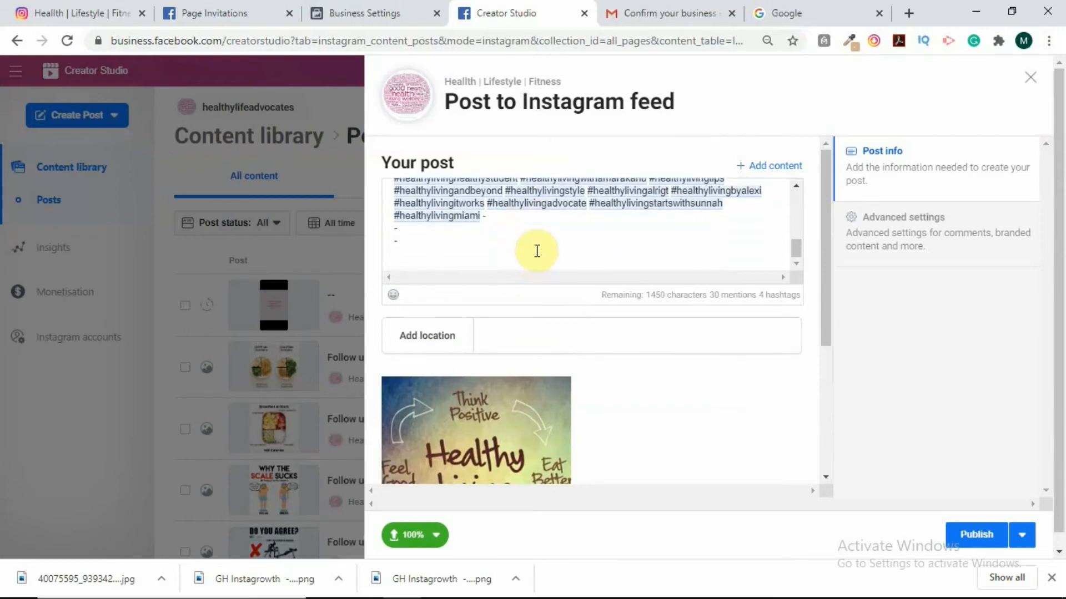
key(Return)
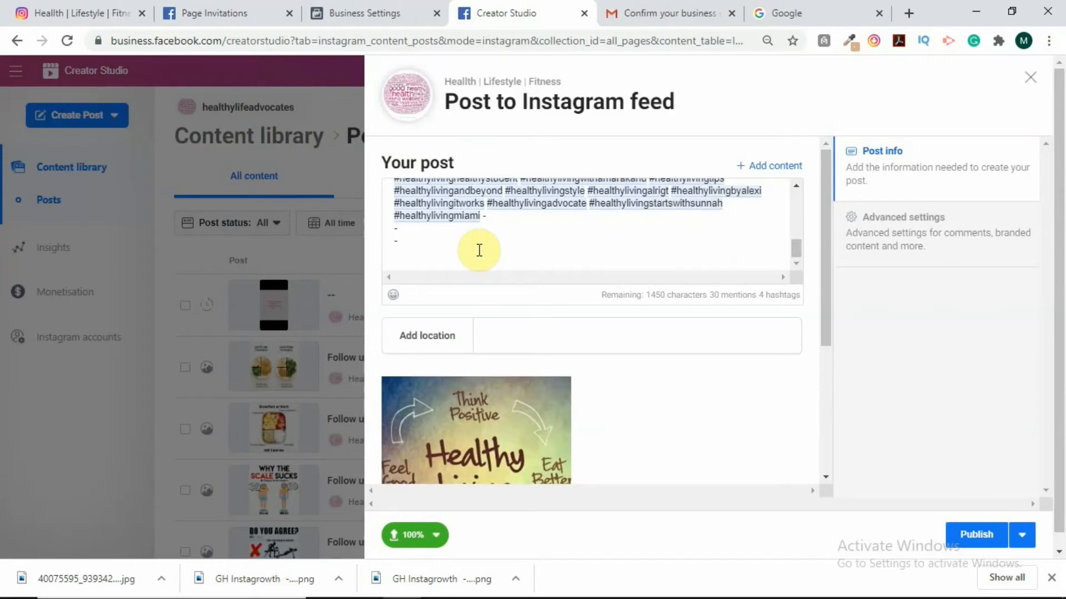
text(@gh)
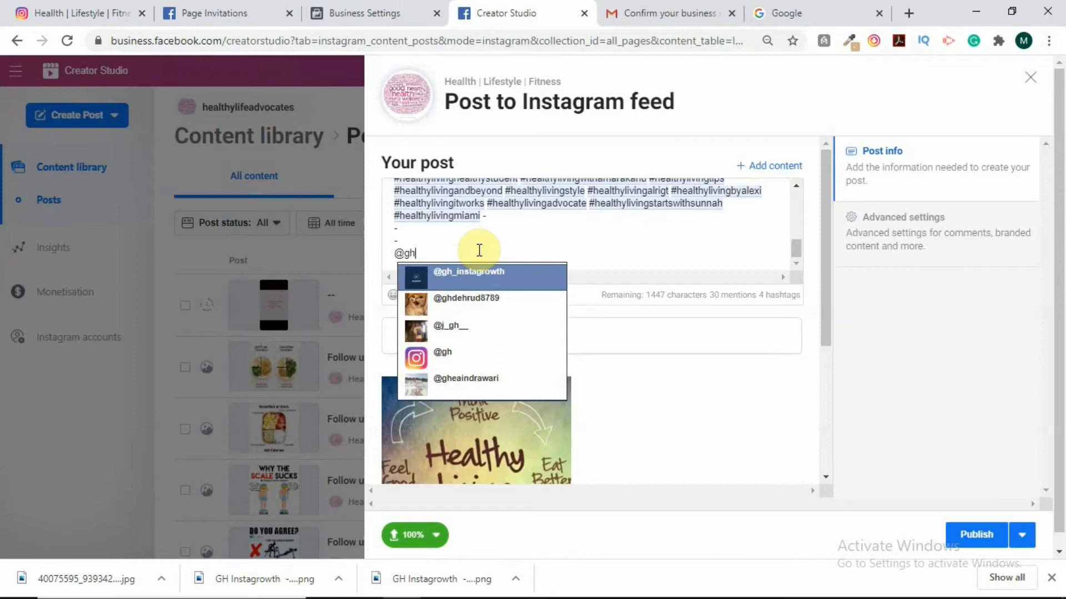
click(446, 275)
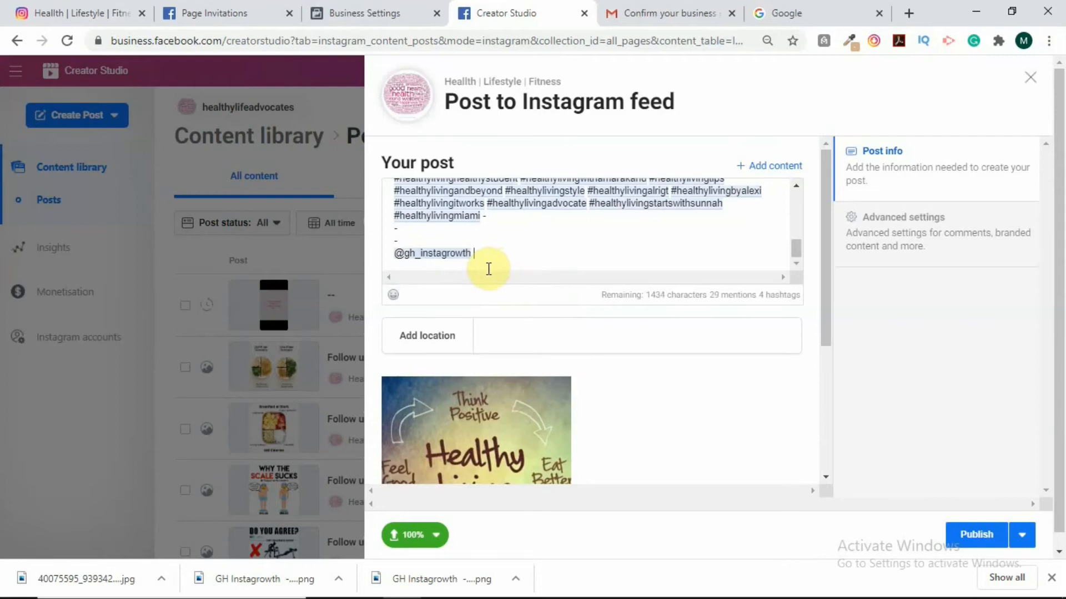
text(@eric)
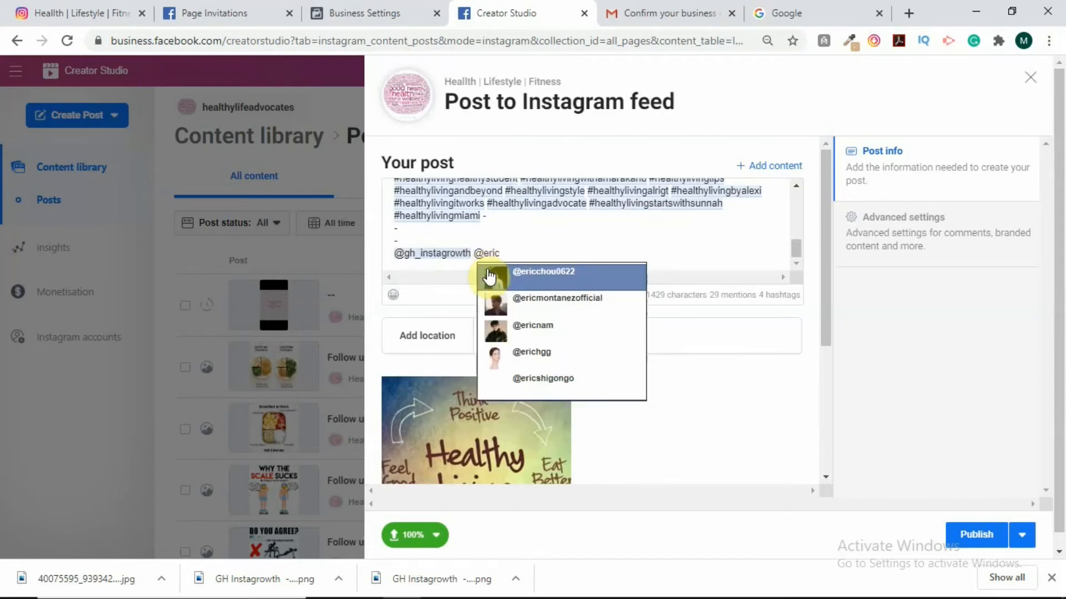
click(532, 286)
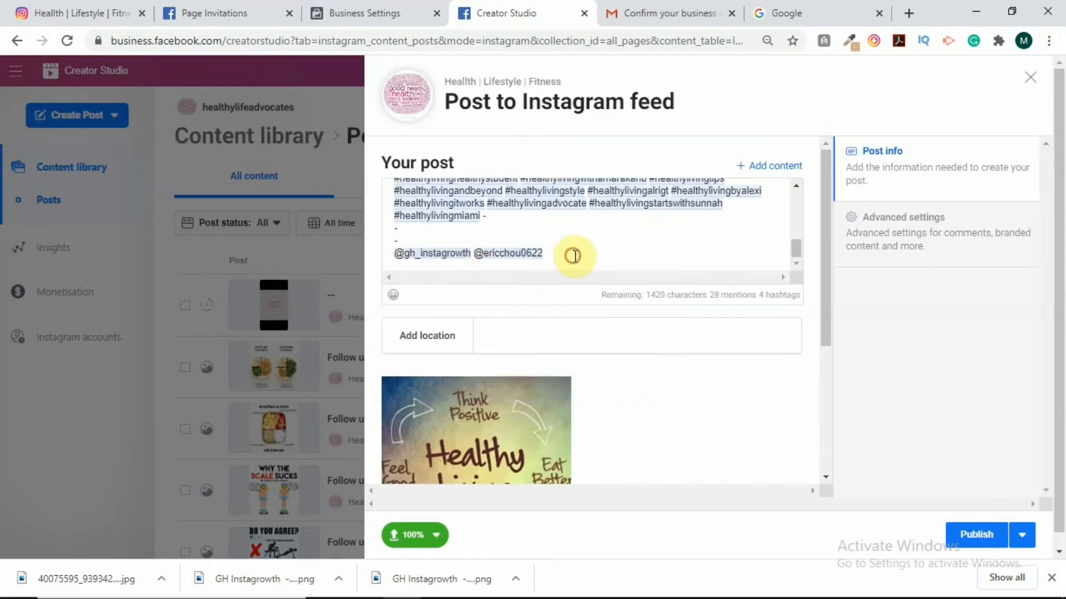
text(@)
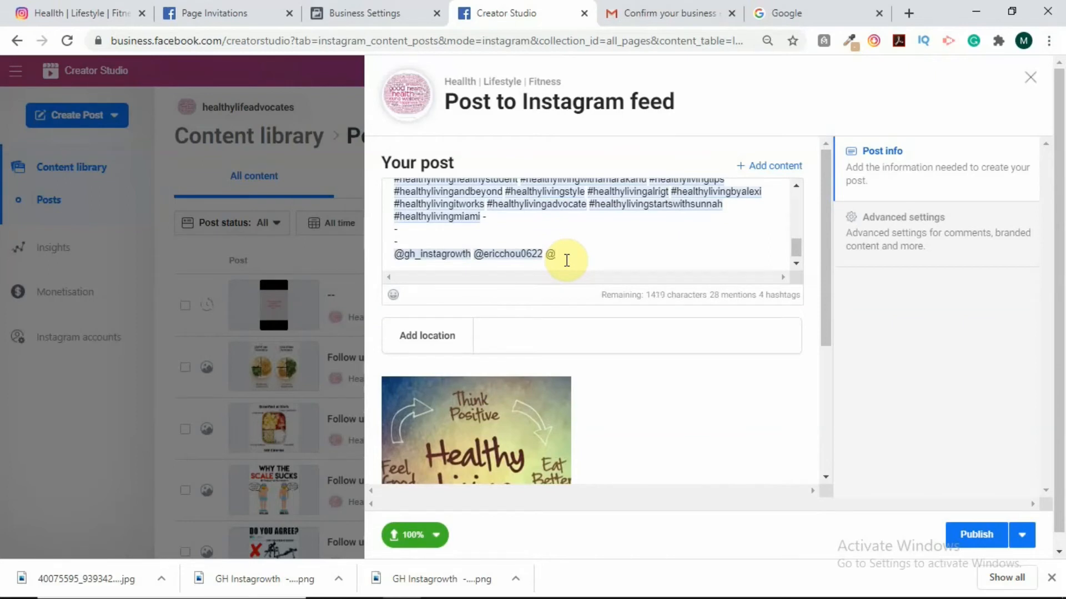
text(my)
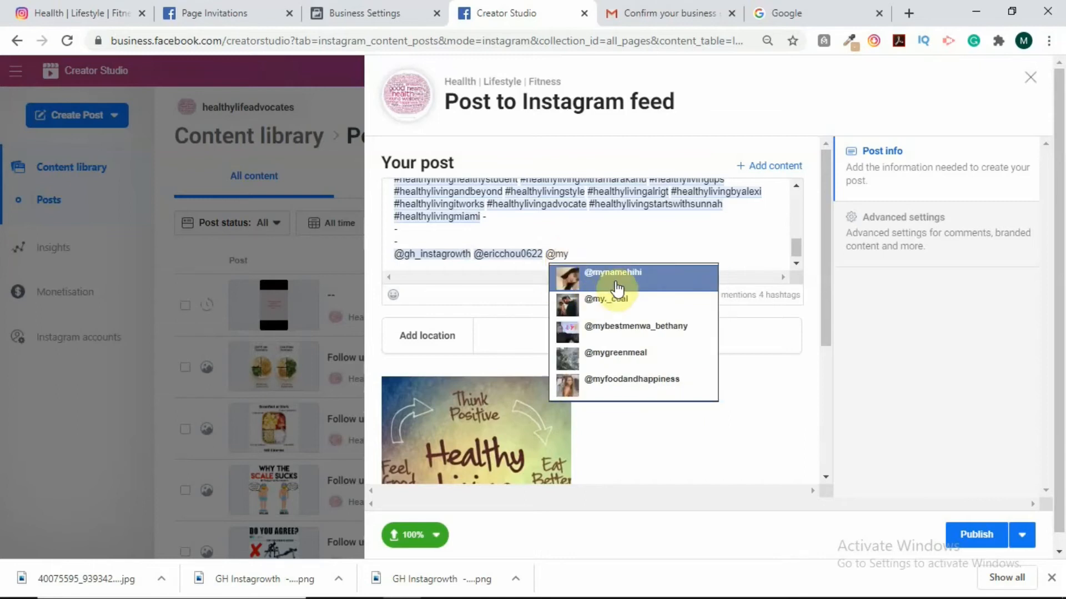
click(616, 276)
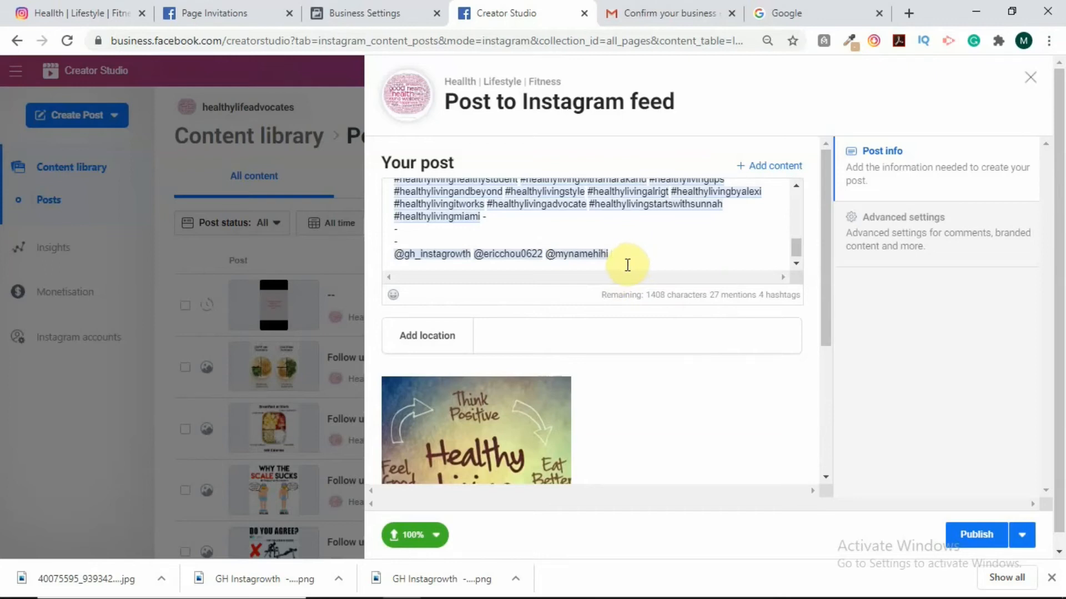
text(@ui)
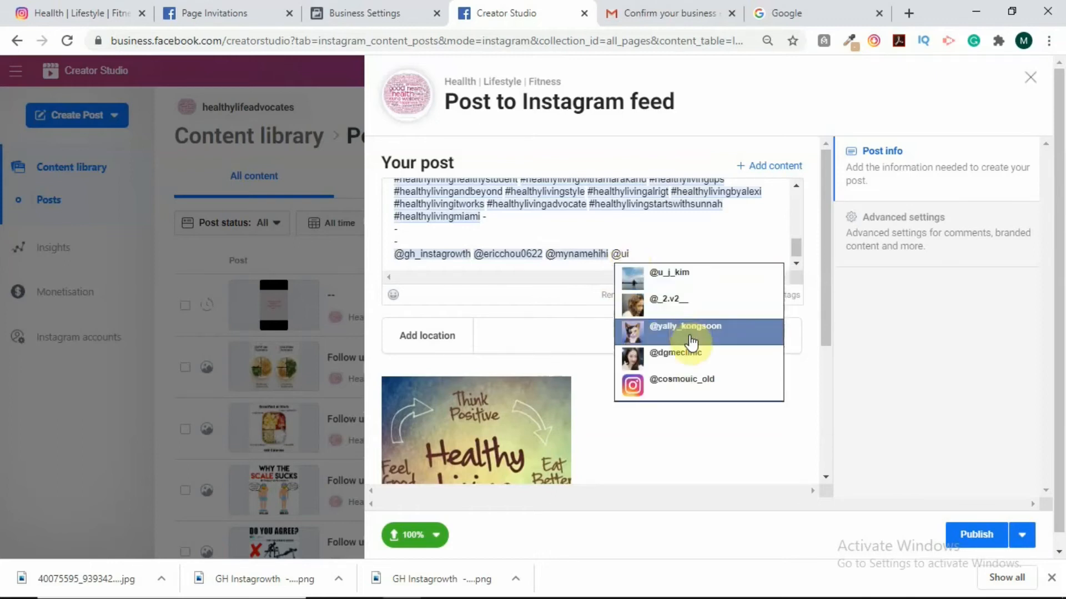
click(686, 330)
text(@)
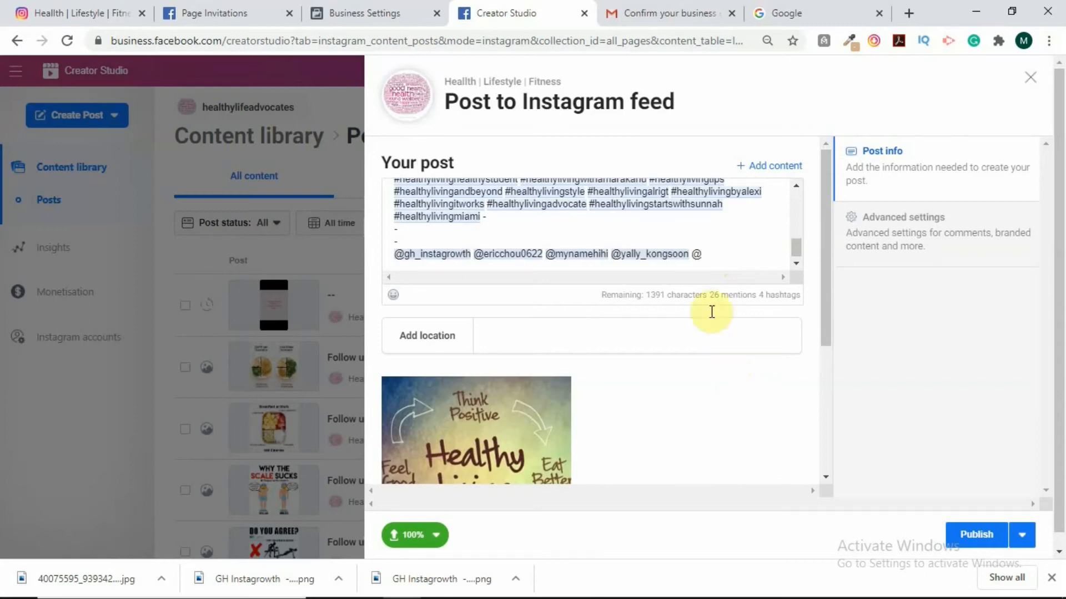
Delete every mention after the first, leaving one tagged account and 1434 characters remaining.
drag(702, 254, 476, 254)
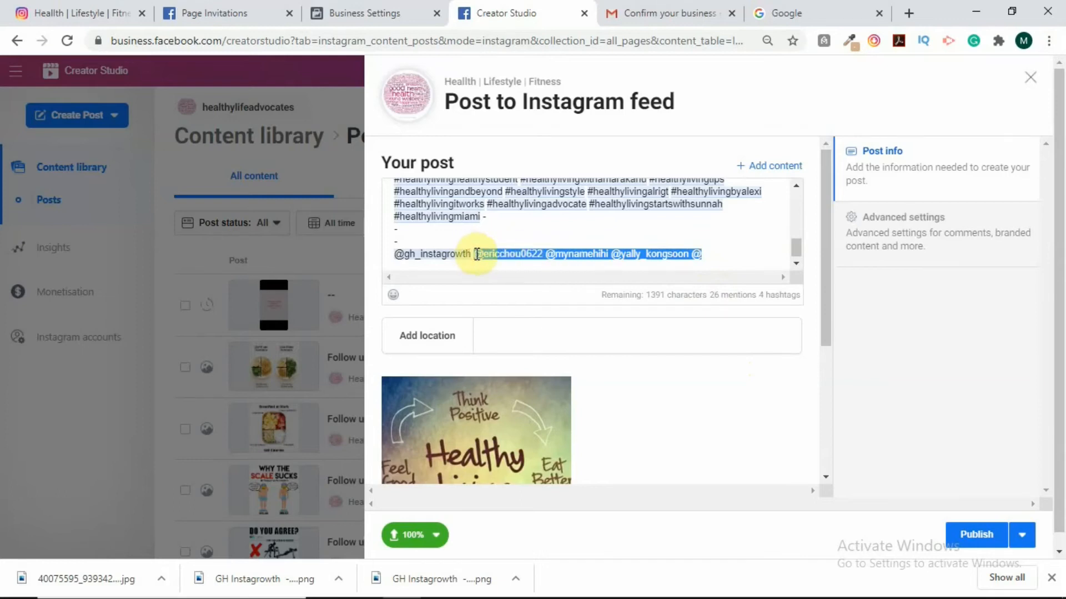
key(BackSpace)
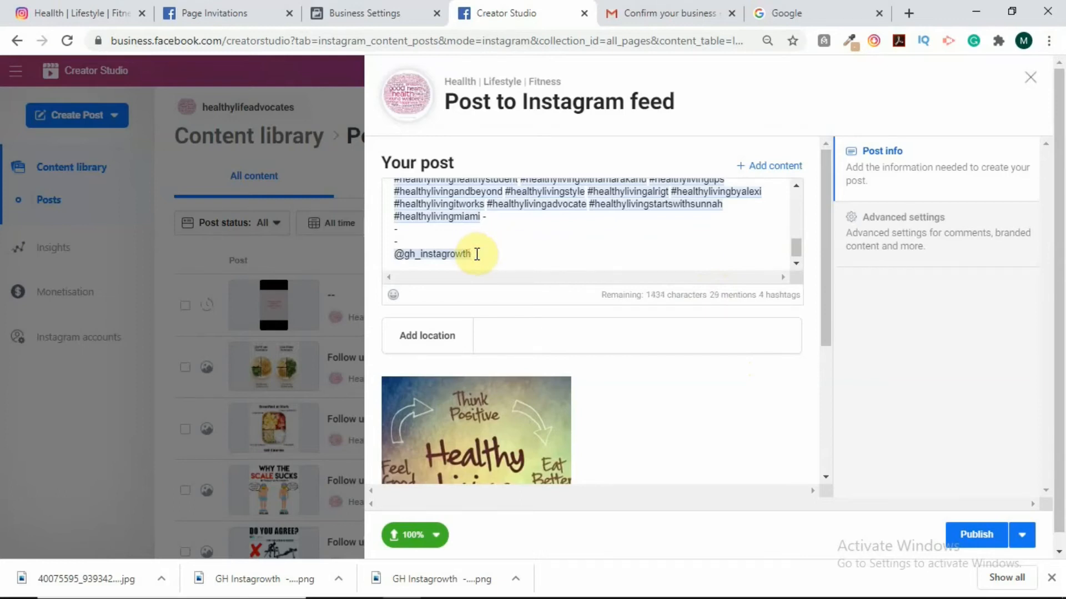
scroll(662, 409, down, 1)
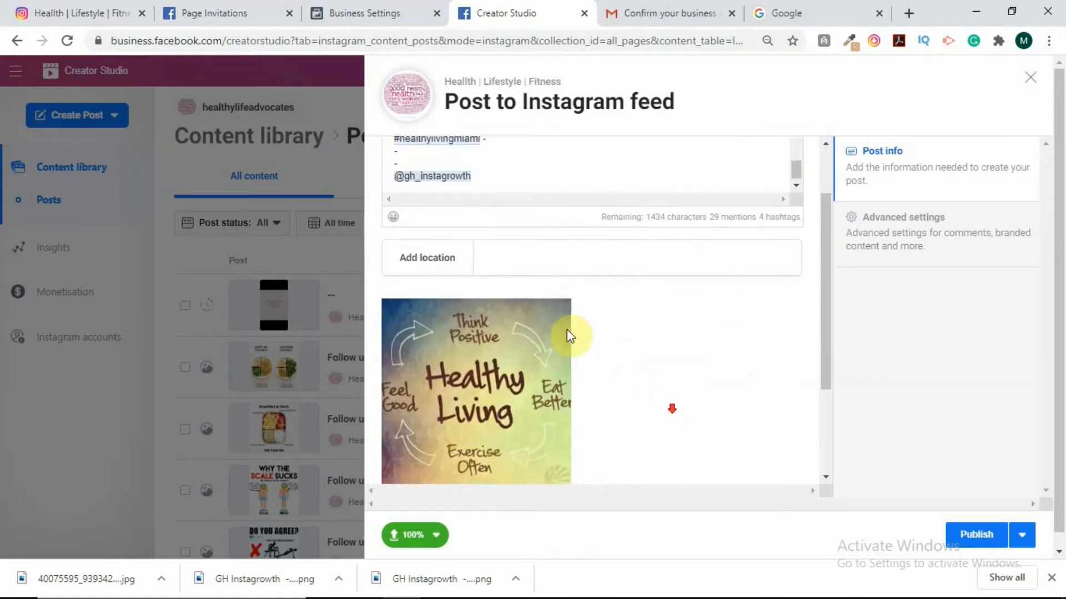
scroll(550, 297, up, 1)
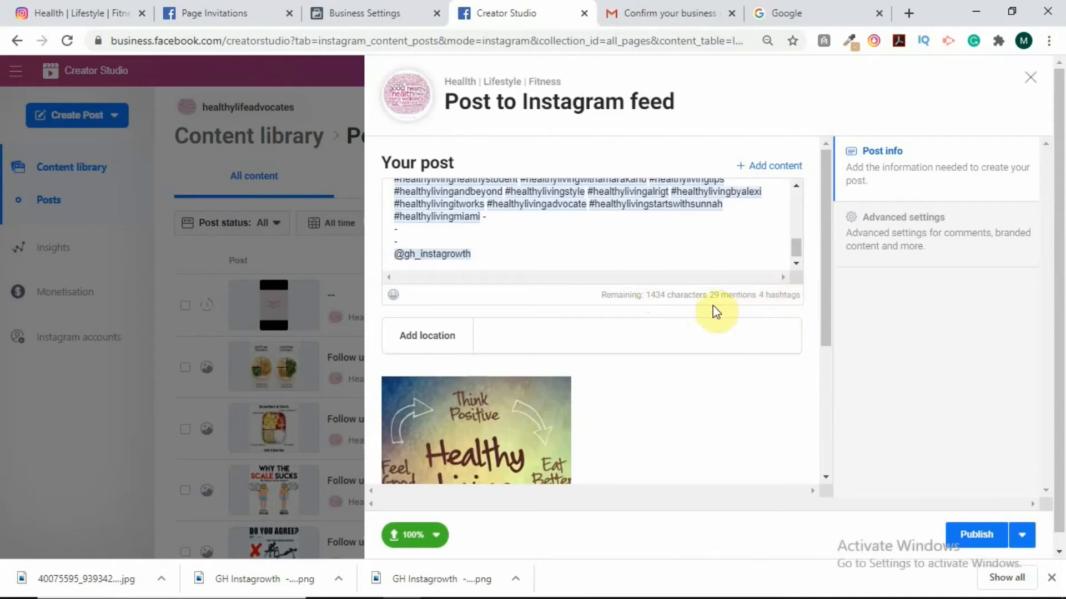
Search 'accra' and set the post location to East Legon, Accra-Ghana.
click(535, 335)
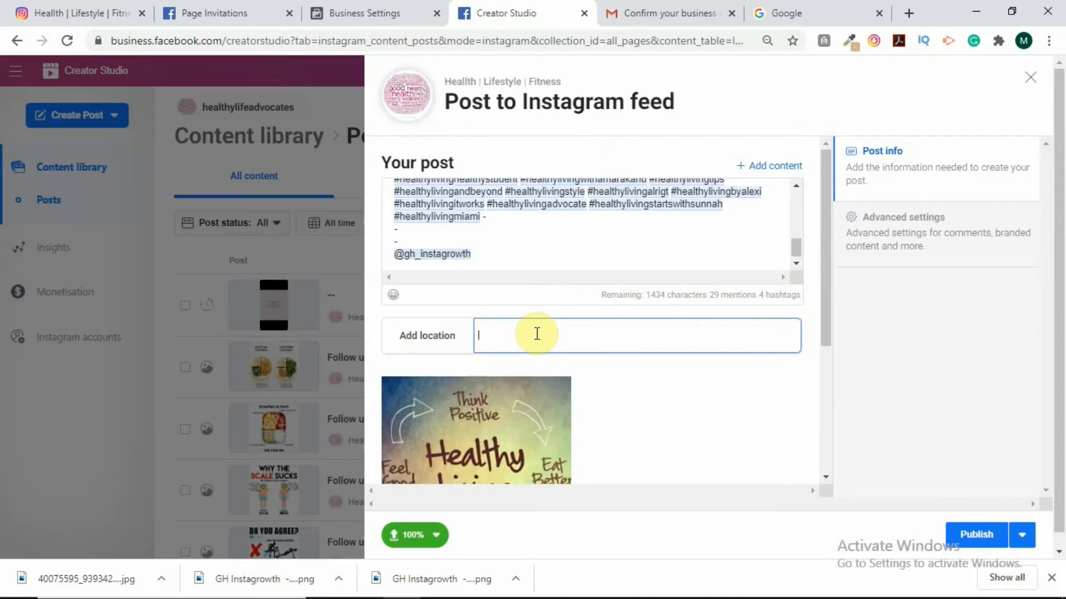
text(accra)
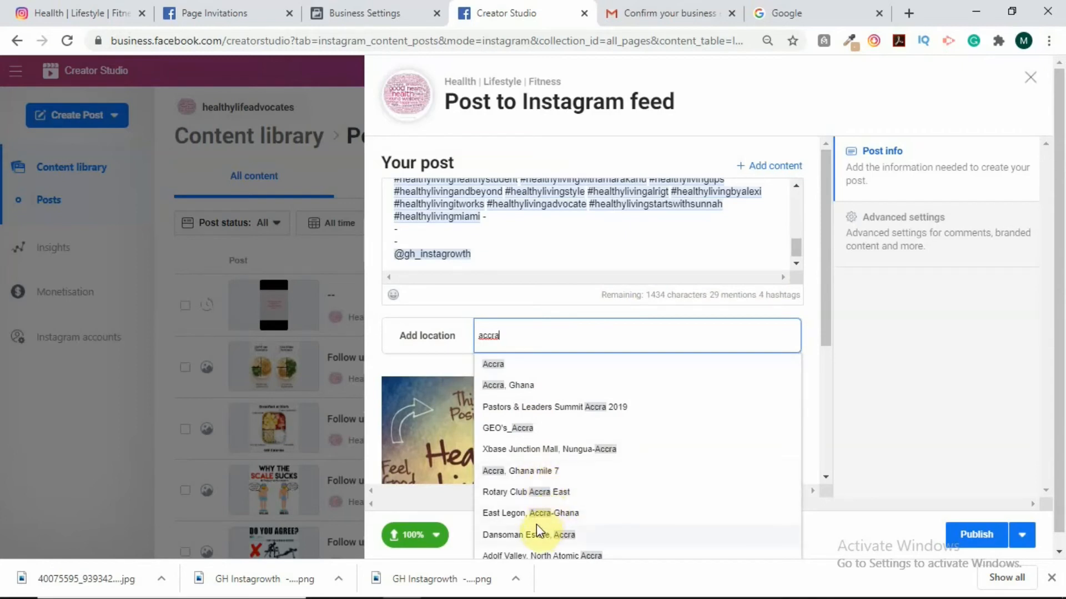
click(523, 513)
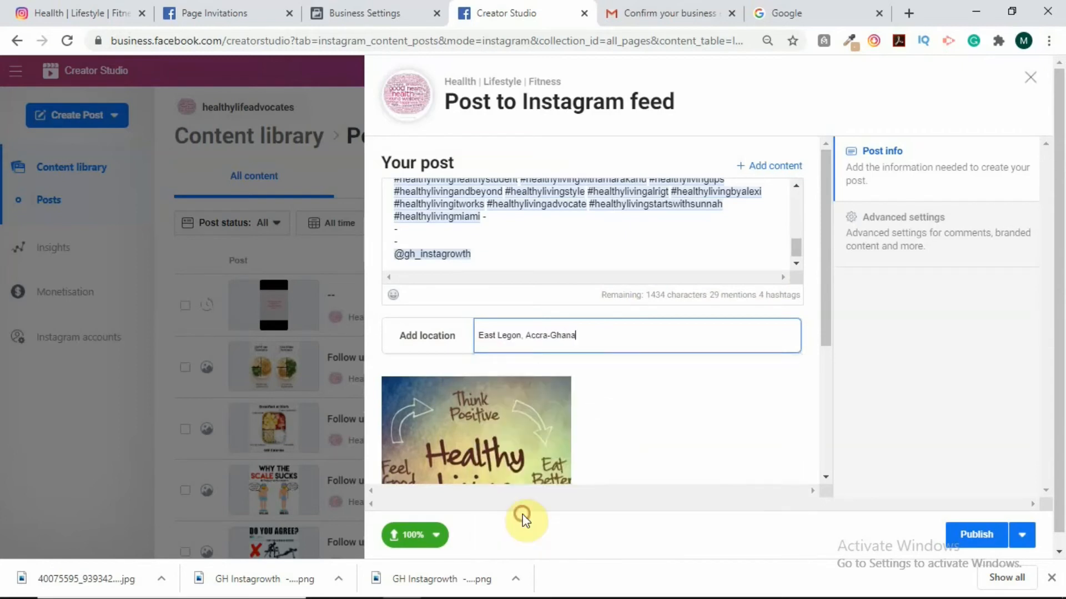
click(630, 370)
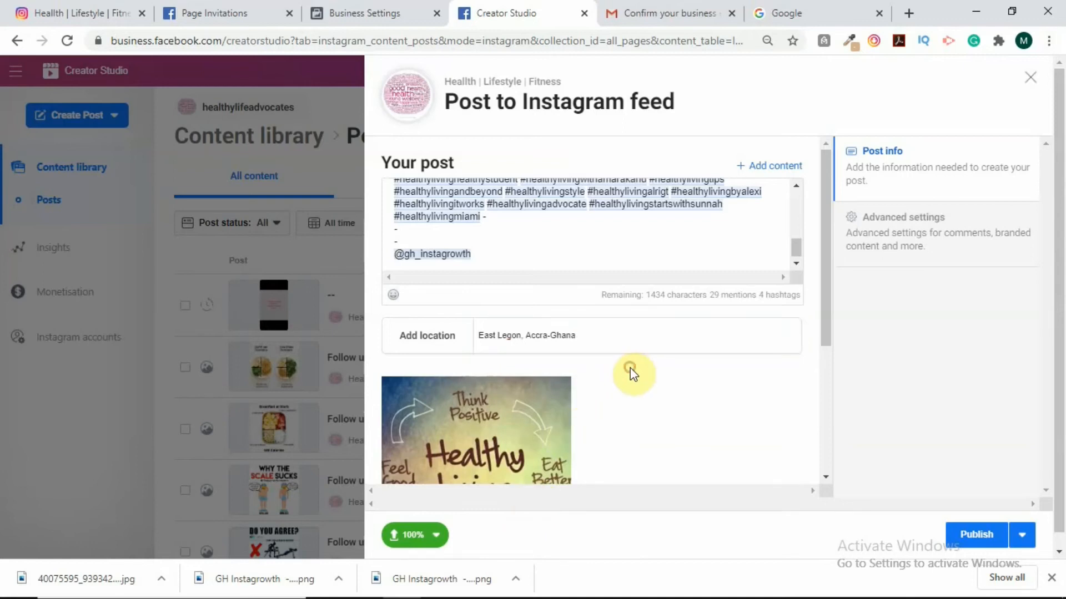
scroll(740, 373, down, 5)
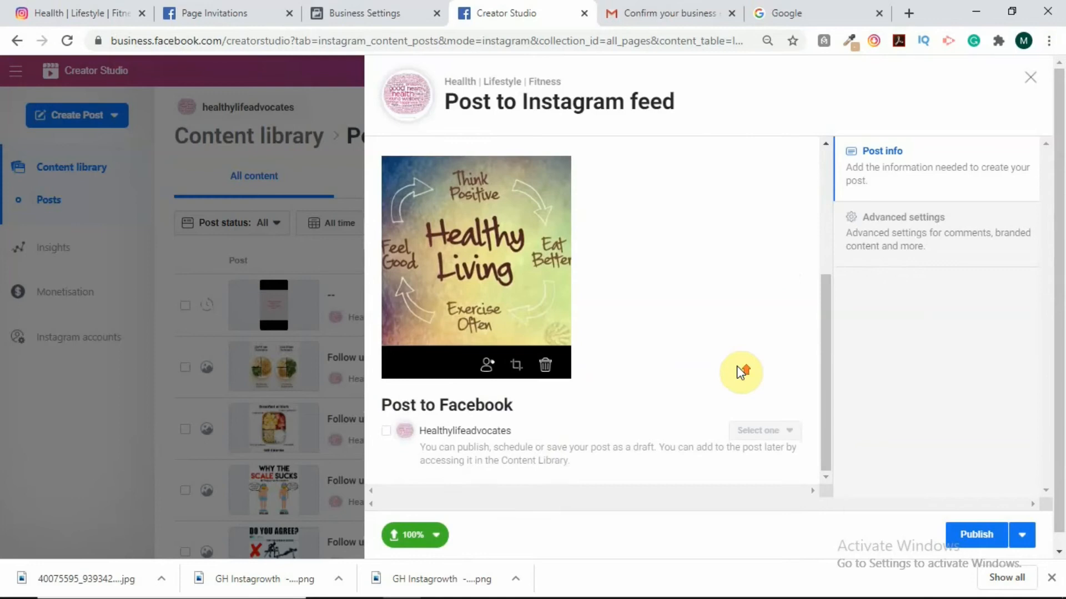
scroll(740, 372, up, 3)
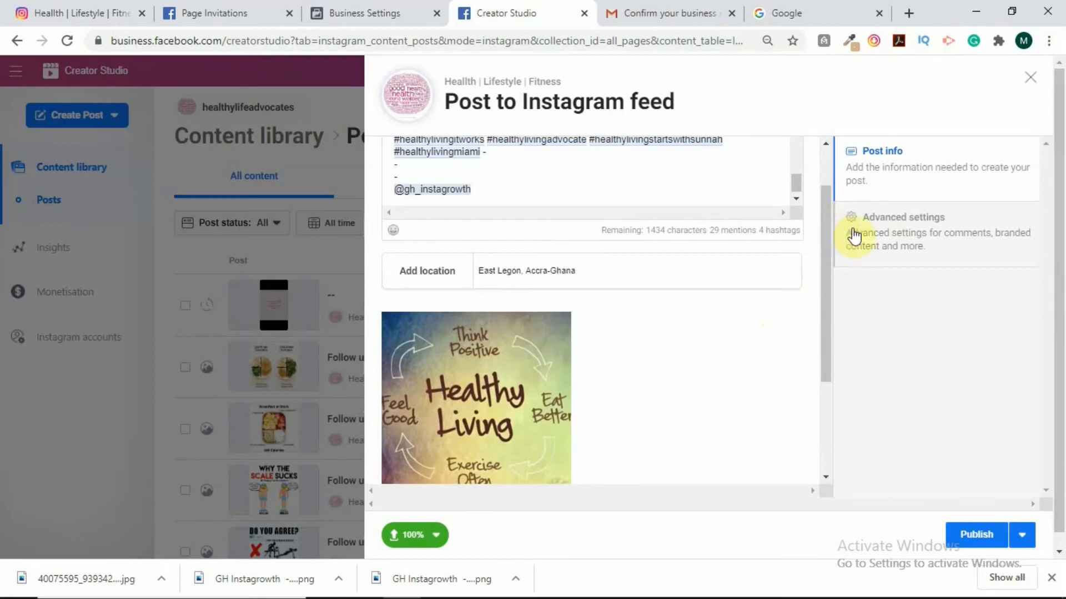
Expand Advanced settings and reach the Accessibility 'Write alt text' box for the image.
click(900, 232)
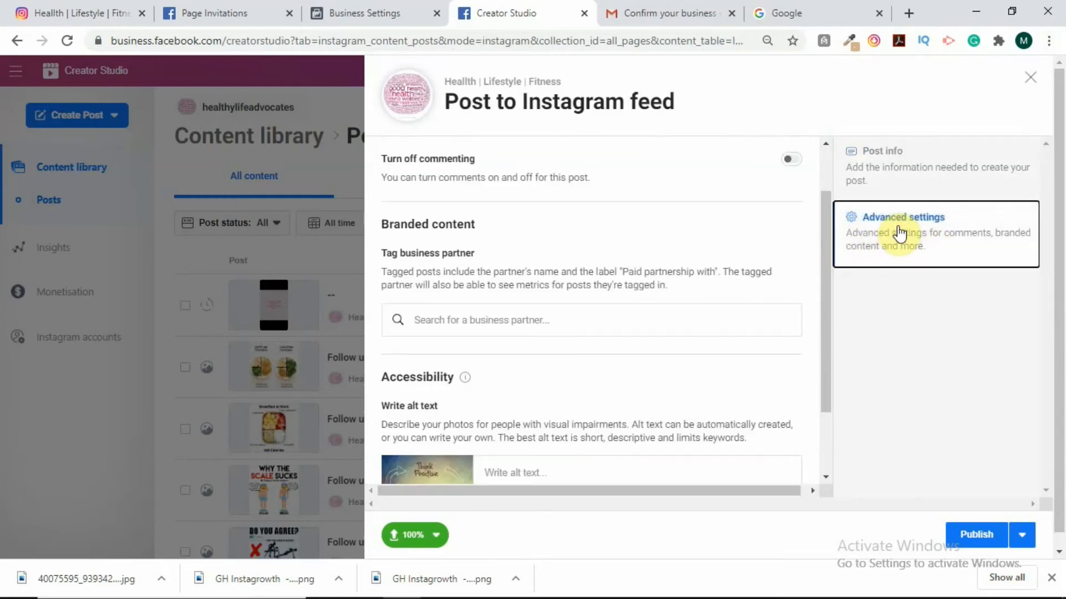
scroll(593, 390, down, 1)
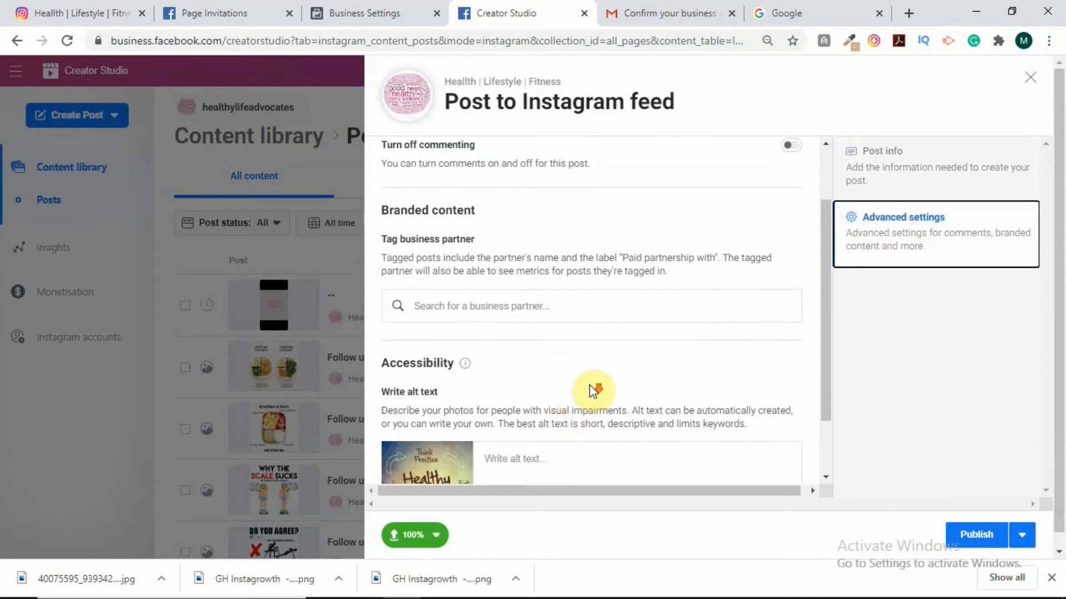
scroll(593, 390, down, 3)
mouse_move(465, 286)
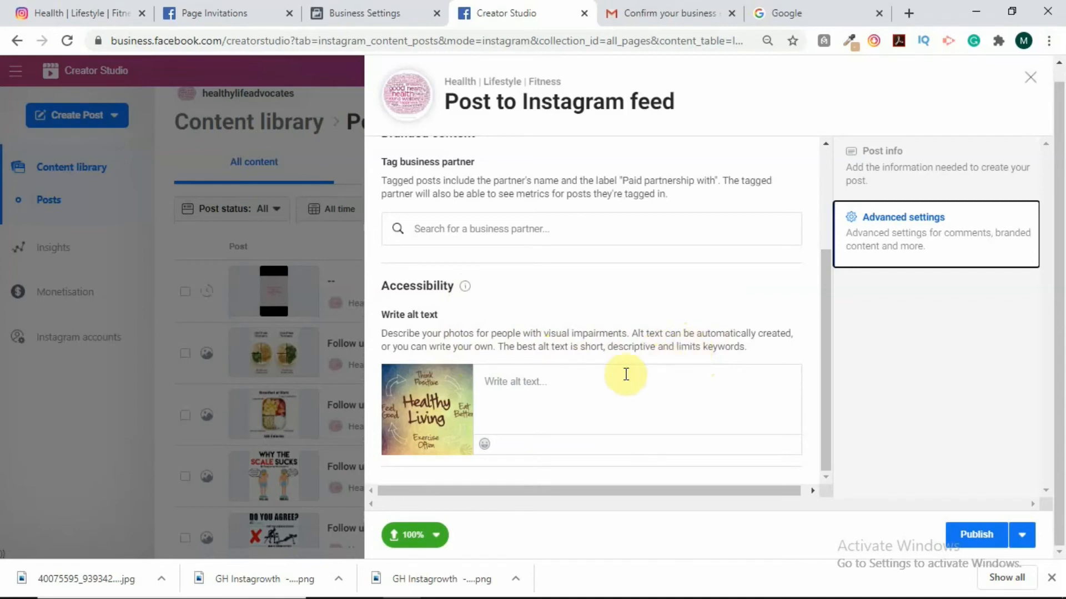
click(574, 387)
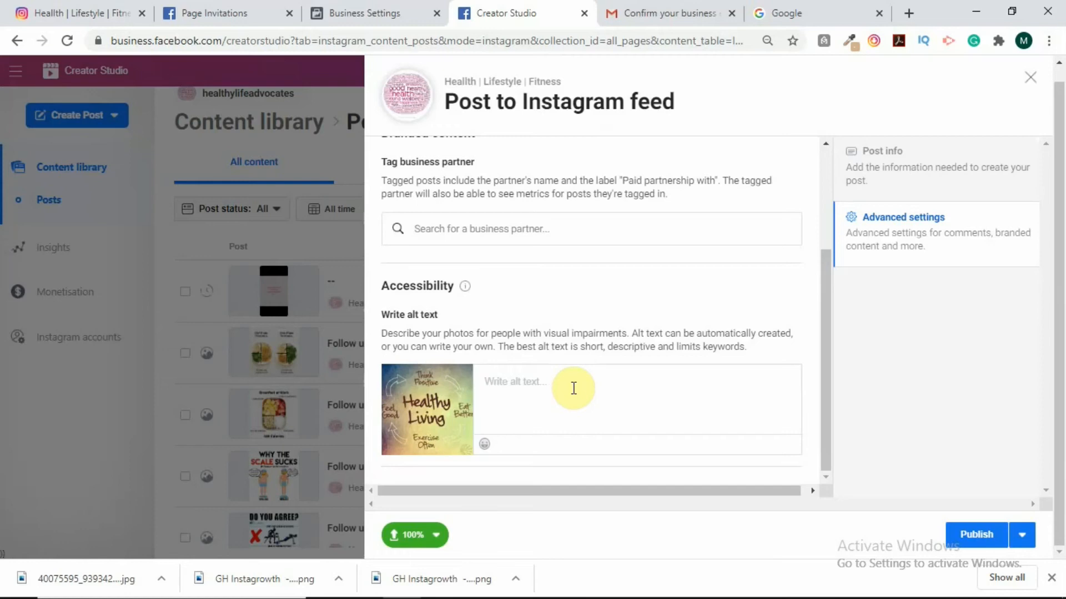
Enter alt text 'yellowish designed background displaying an inscription of "Healthy Living"', correcting the typos.
text(yellowished designed backgr)
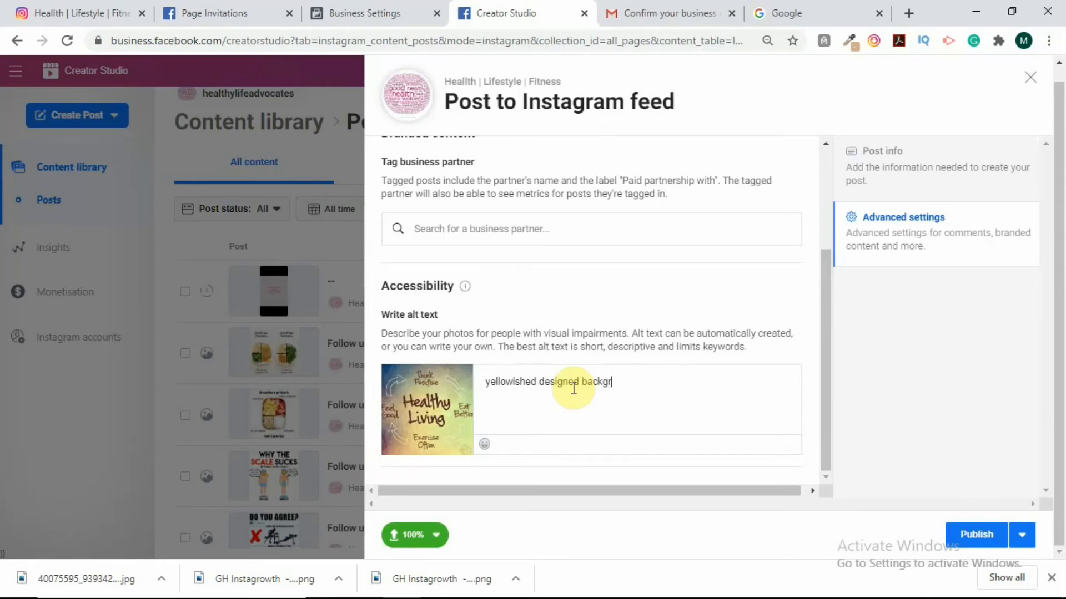
text(ound)
text(displa)
text(ying an s)
text(ick)
key(BackSpace)
key(BackSpace)
key(BackSpace)
key(BackSpace)
text(inscription of)
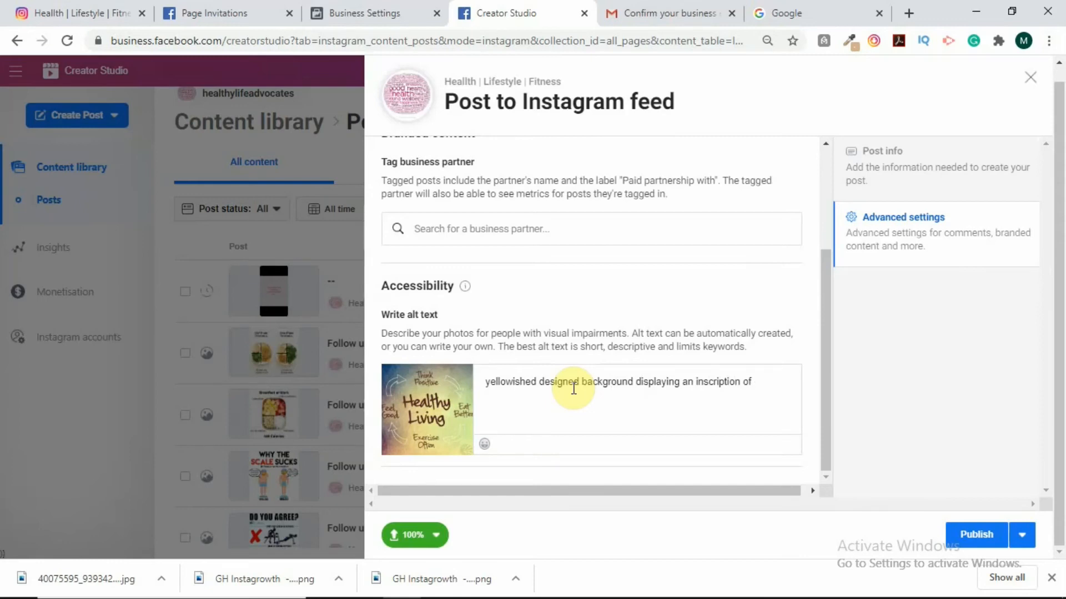
text( "Healthy Living")
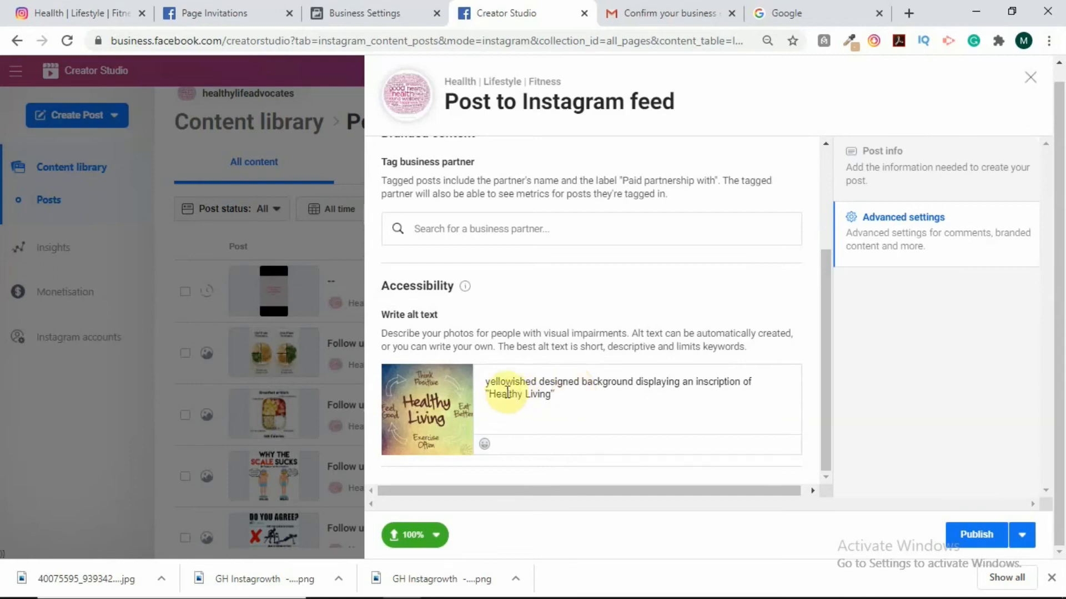
click(539, 378)
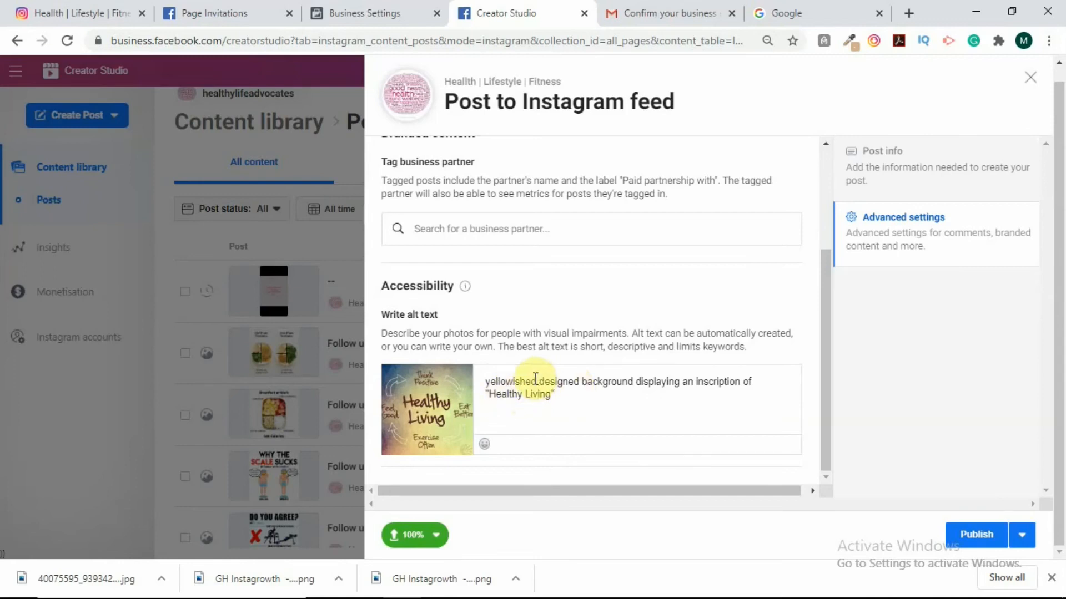
key(BackSpace)
key(BackSpace)
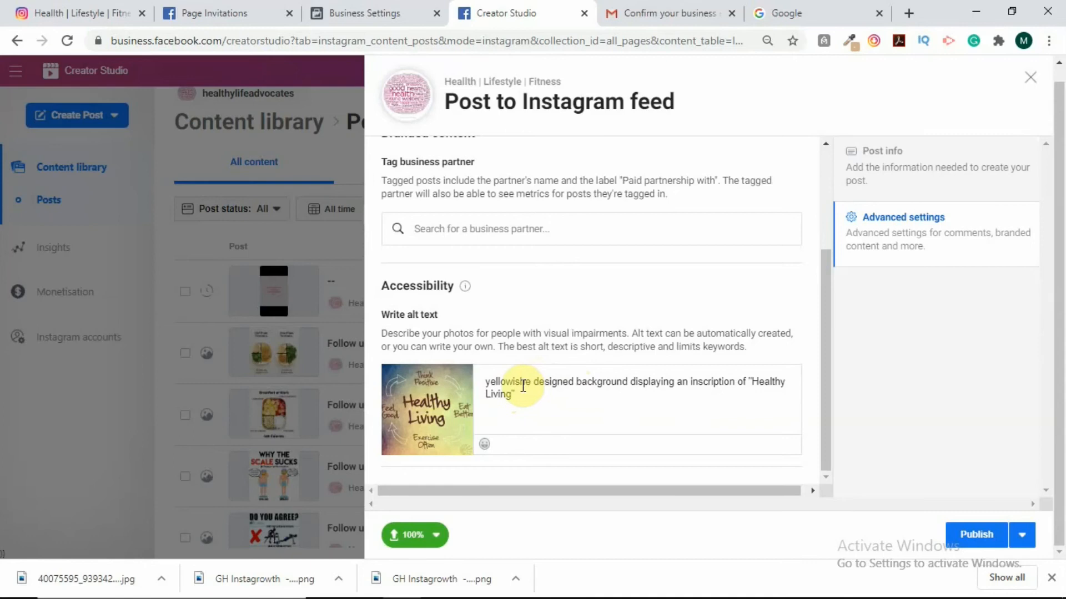
key(BackSpace)
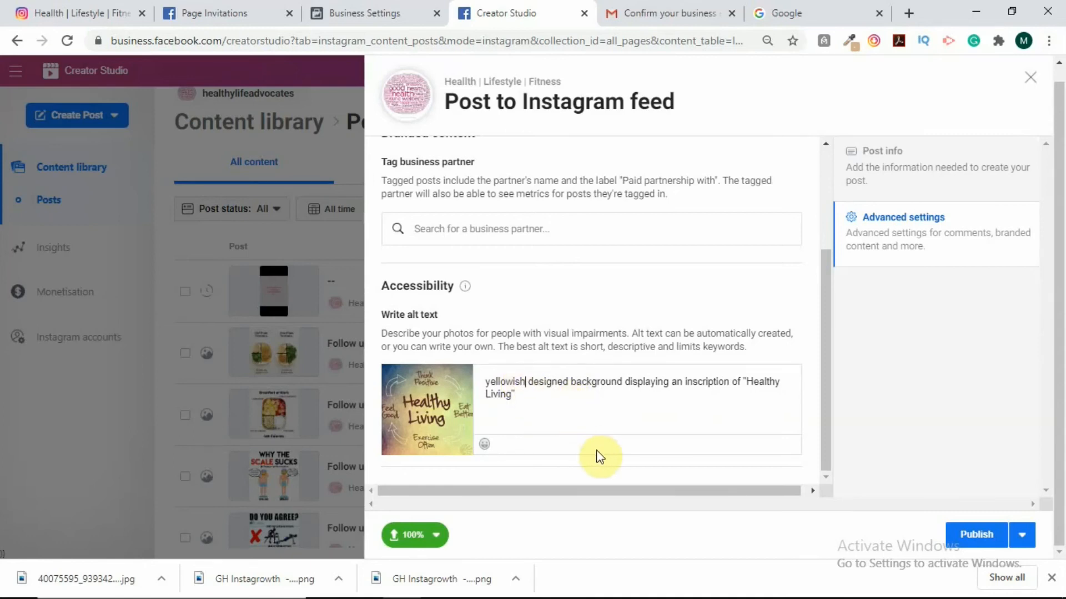
scroll(586, 450, up, 3)
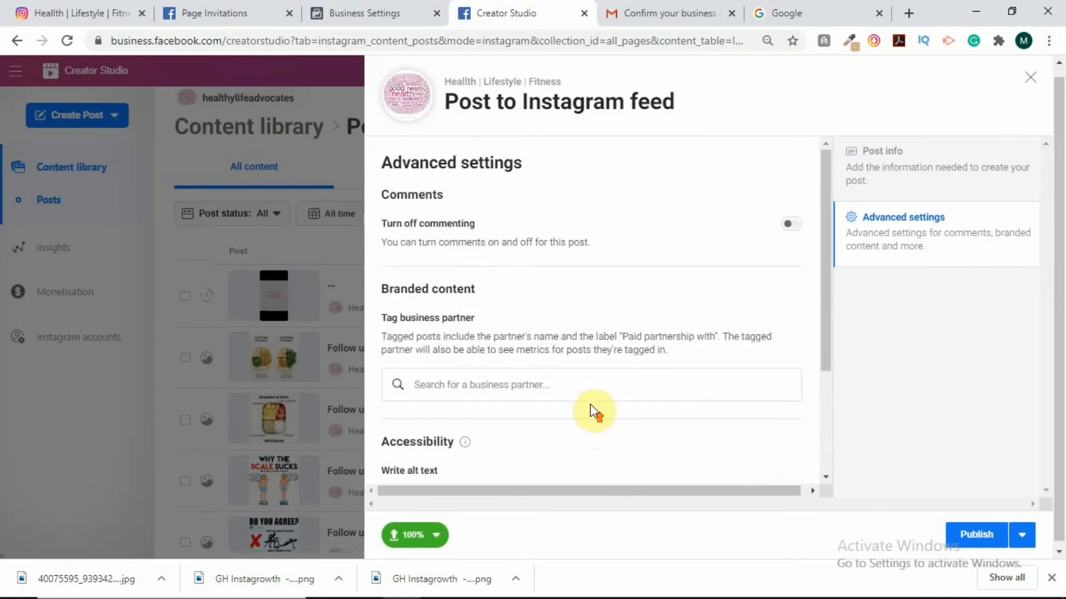
scroll(631, 205, down, 2)
scroll(630, 214, up, 2)
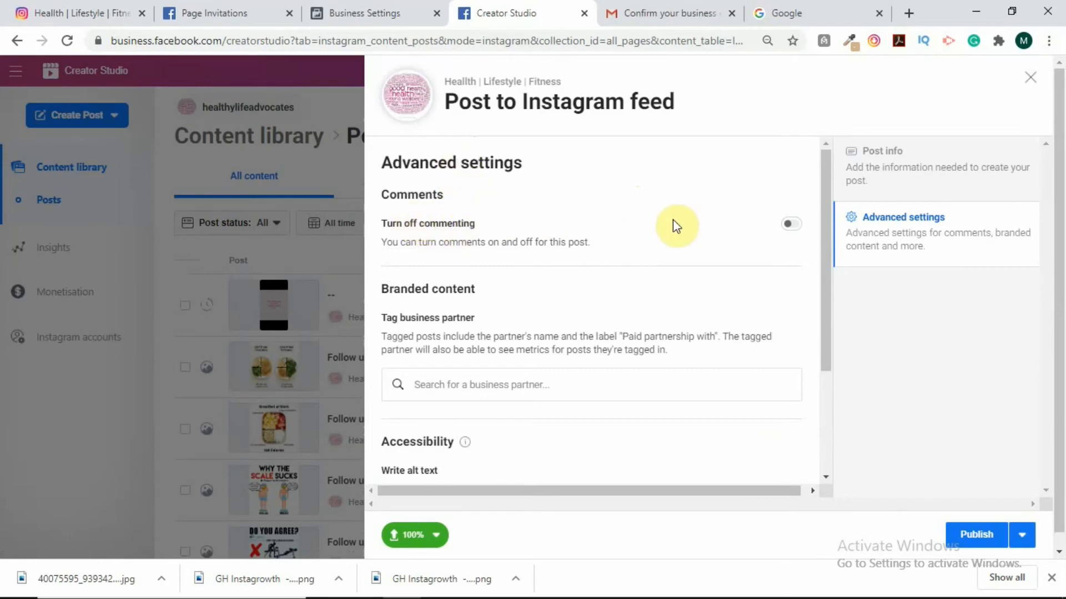
click(793, 225)
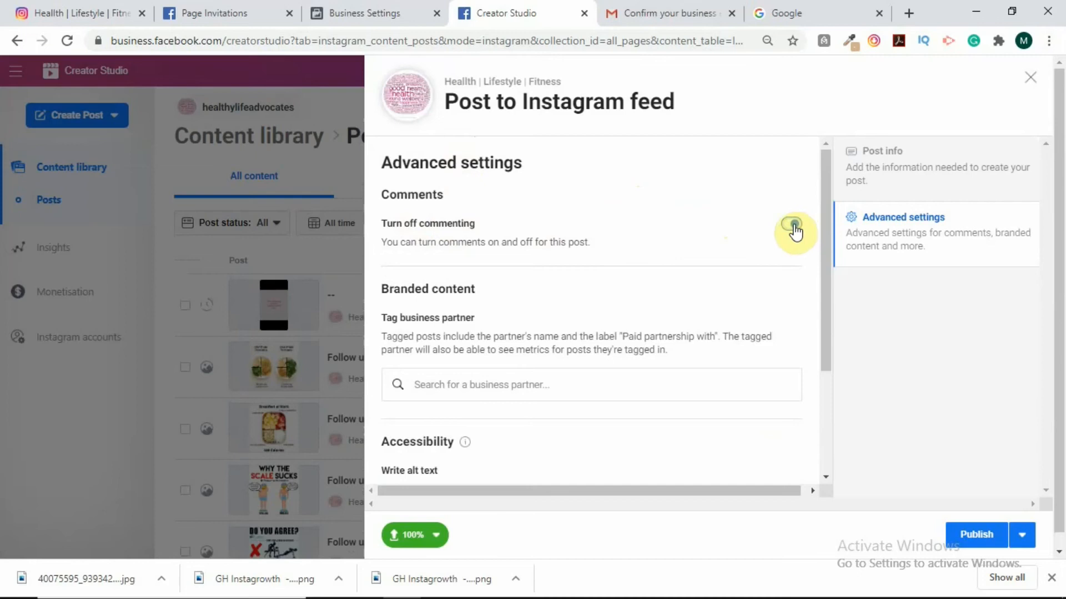
click(794, 225)
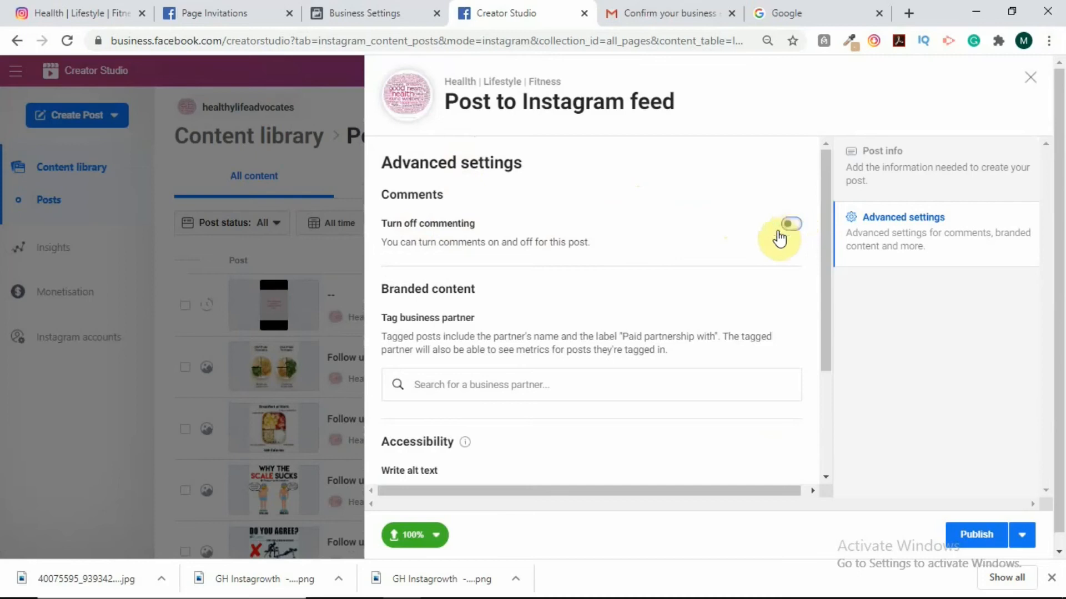
scroll(678, 287, down, 1)
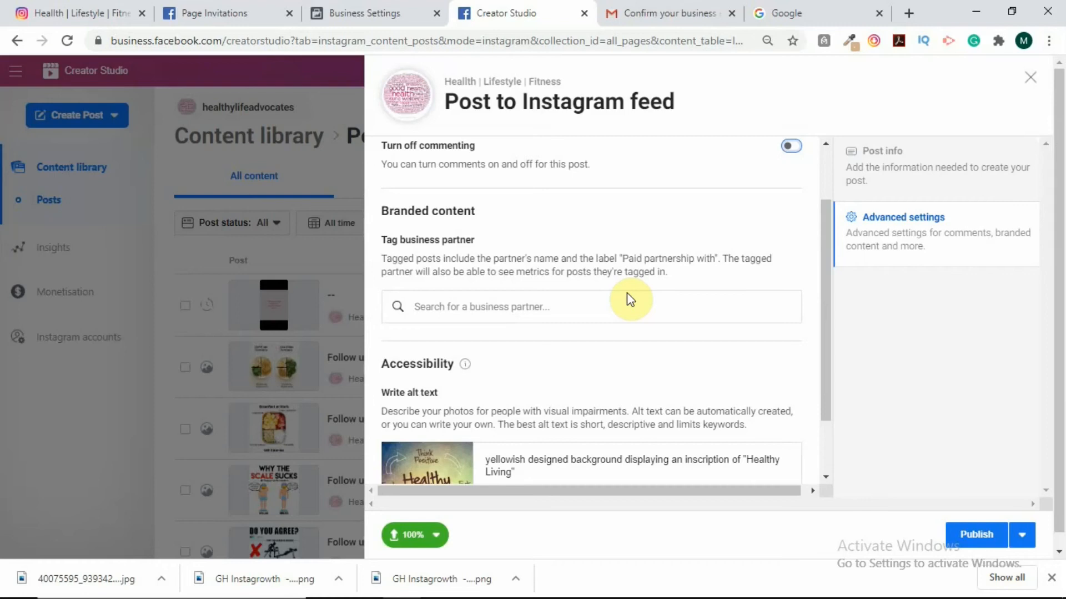
click(468, 306)
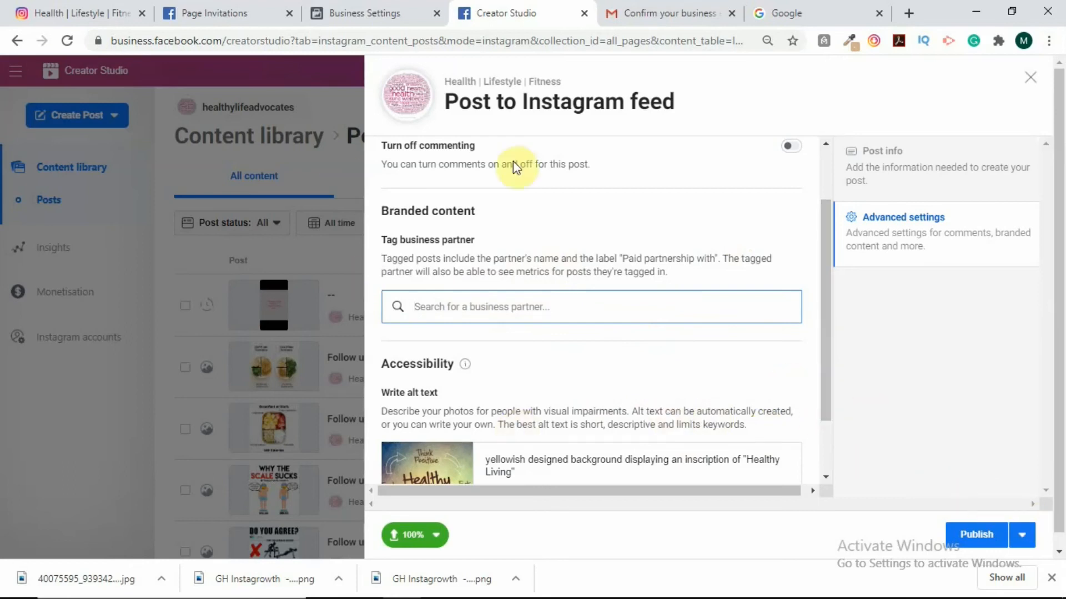
scroll(581, 300, down, 2)
scroll(581, 303, down, 1)
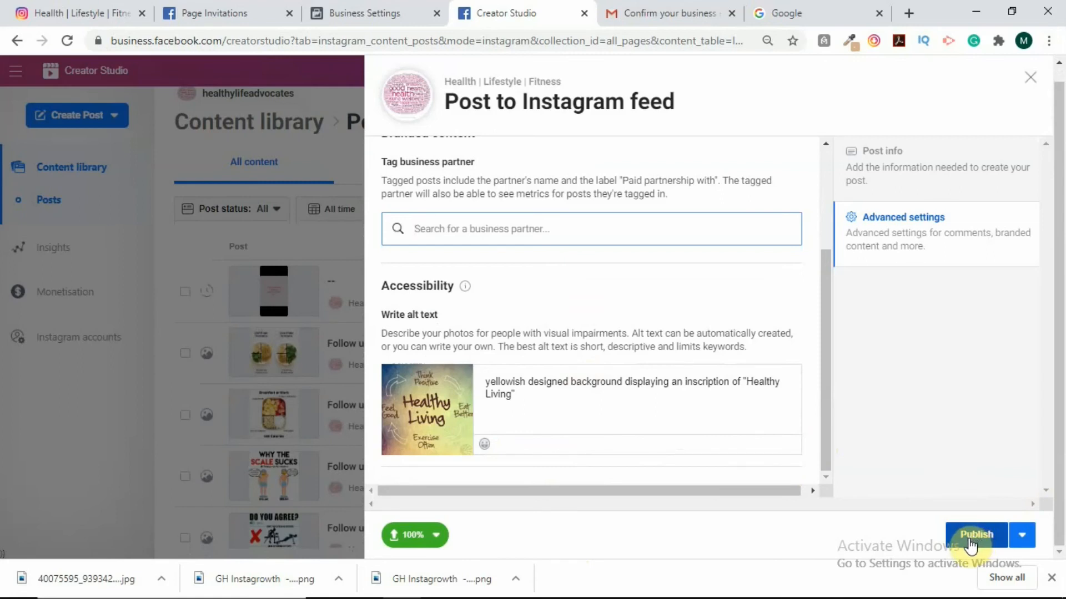
Switch the post's publishing option from Publish to Schedule.
mouse_move(946, 592)
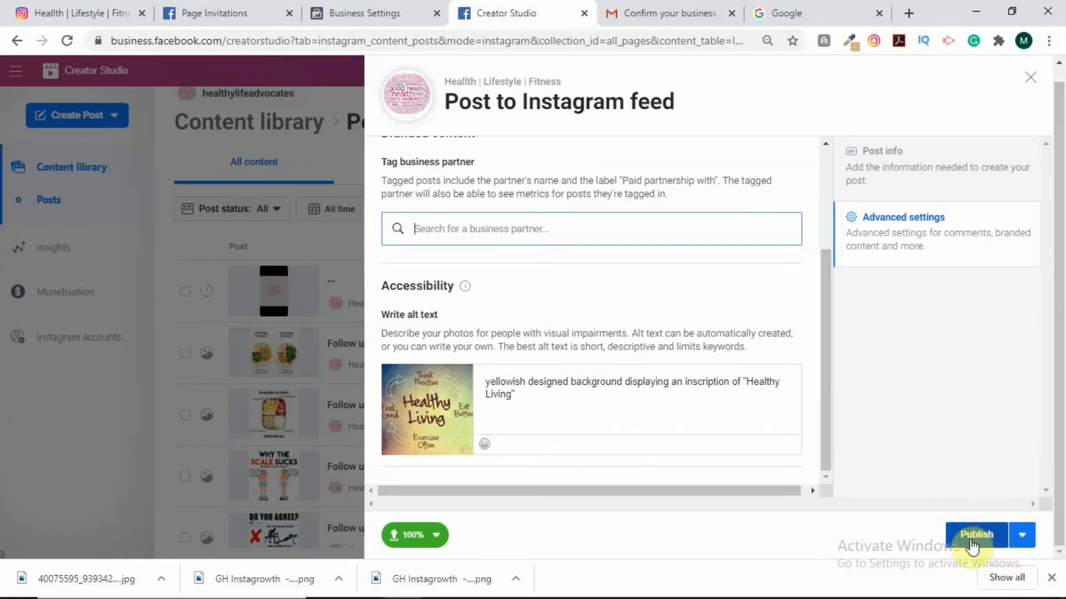
click(1023, 541)
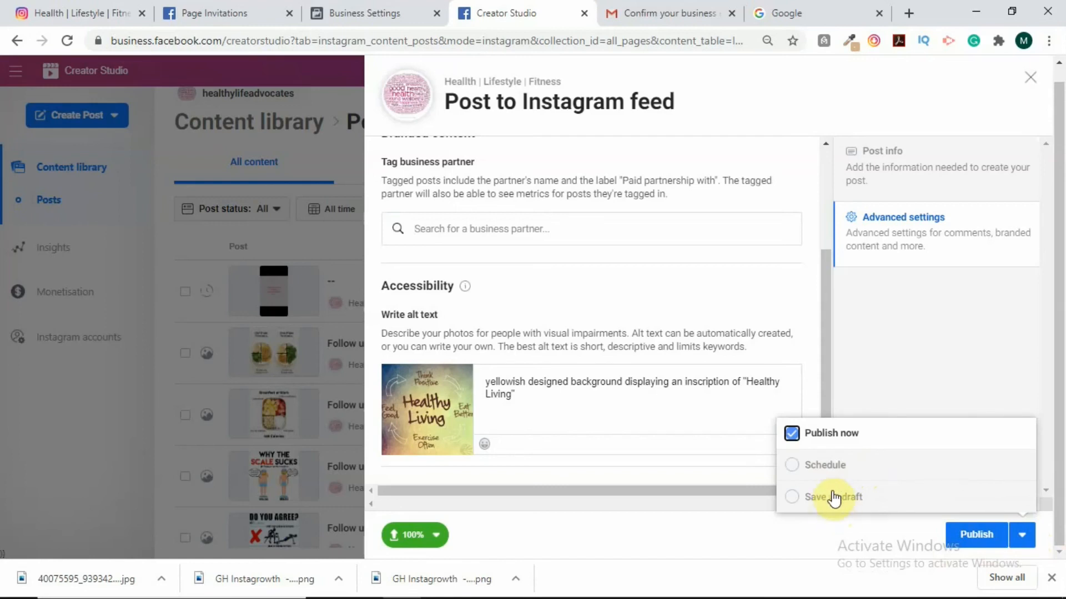
click(824, 469)
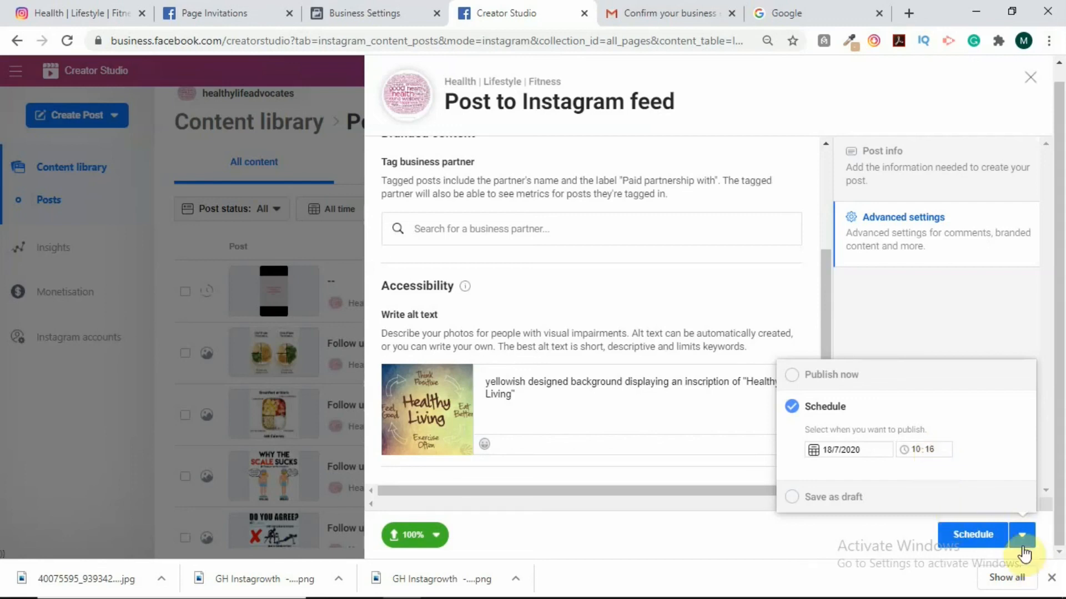
Set the scheduled time to 15:00 on 18/7/2020 and confirm the schedule.
click(935, 451)
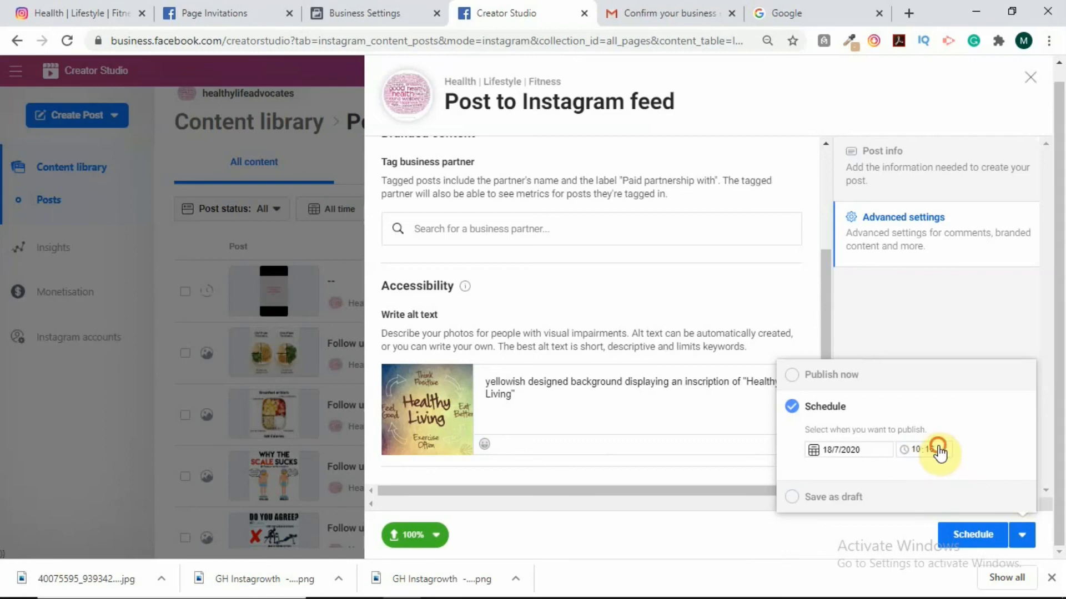
click(932, 447)
text(1)
click(917, 449)
text(15)
click(927, 448)
text(00)
click(977, 538)
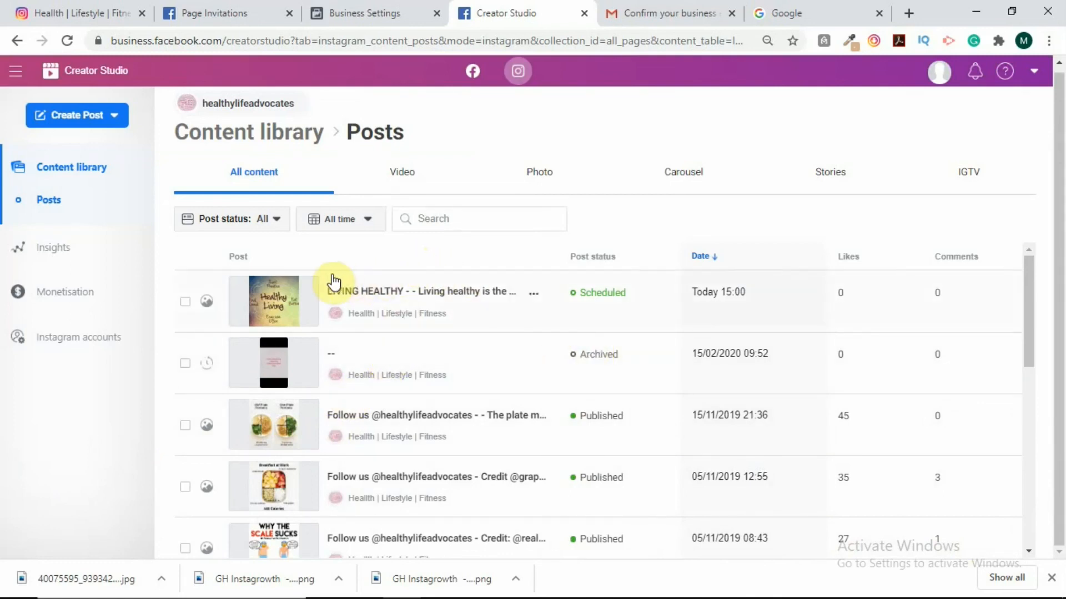
Filter the posts list to Scheduled status to confirm the Healthy Living post is listed.
click(276, 221)
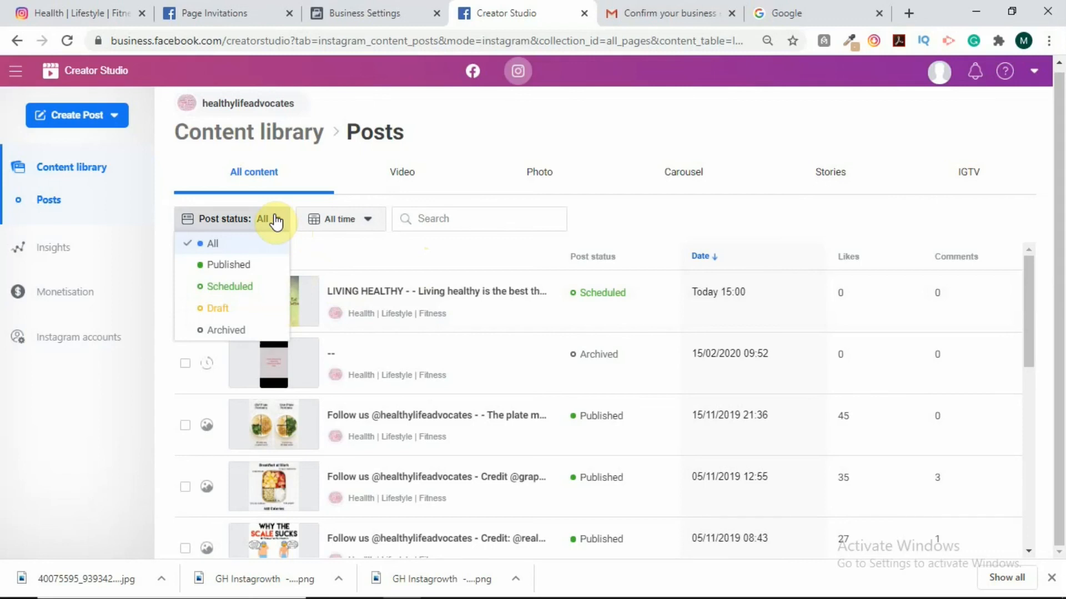
click(277, 224)
click(278, 225)
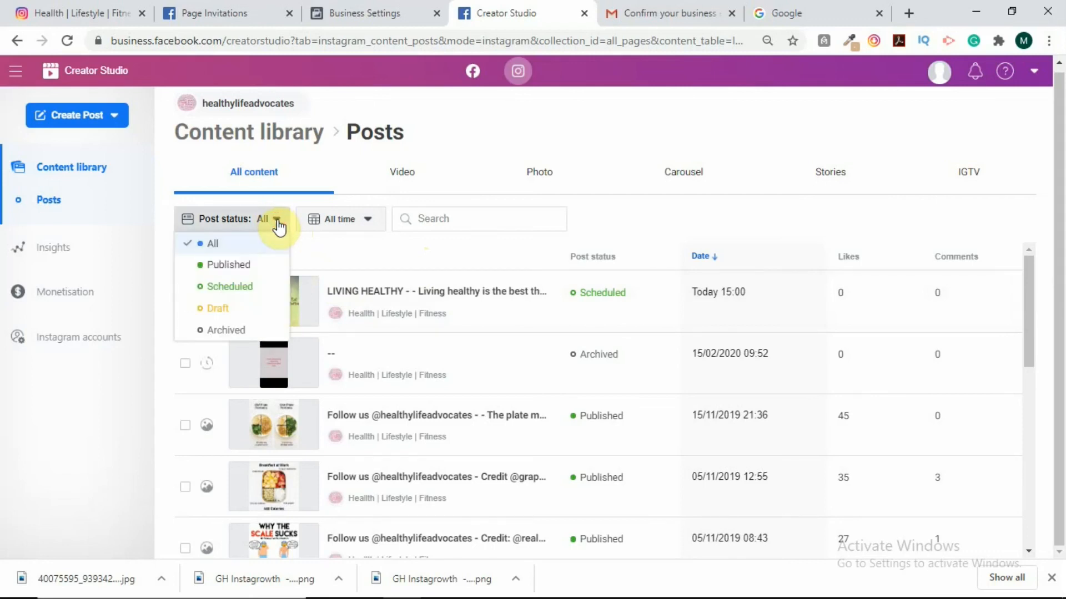
click(228, 288)
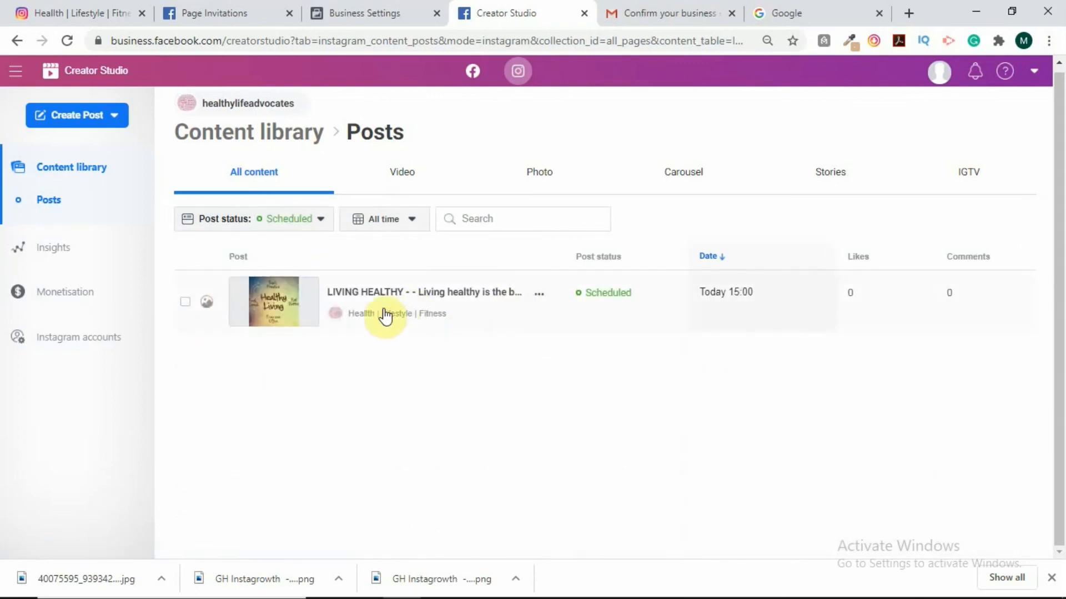
Check Draft posts, then leave the list filtered to Published posts.
mouse_move(773, 319)
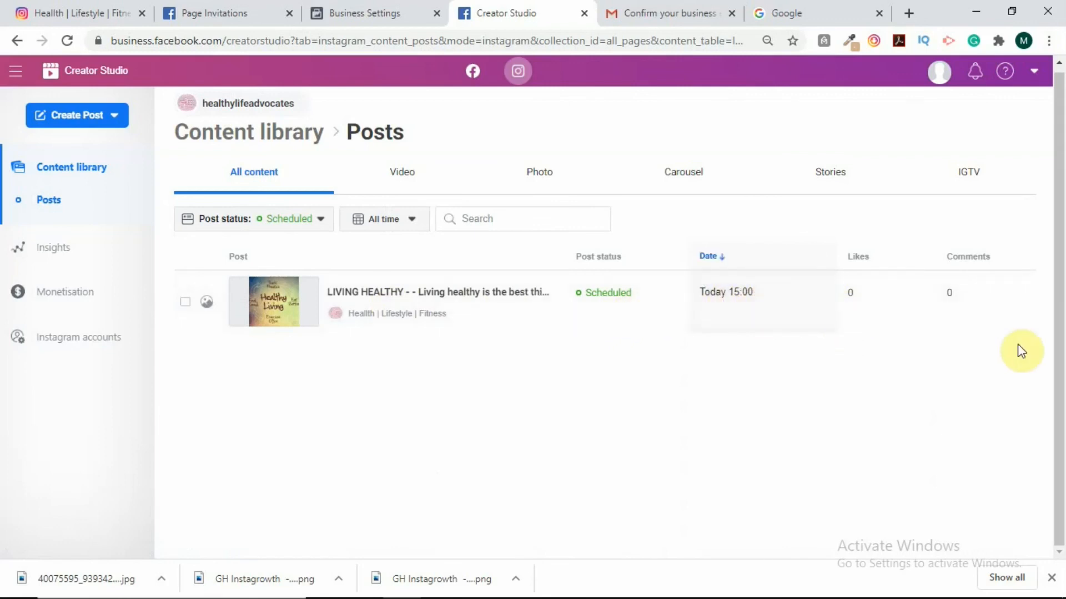
click(319, 219)
click(226, 309)
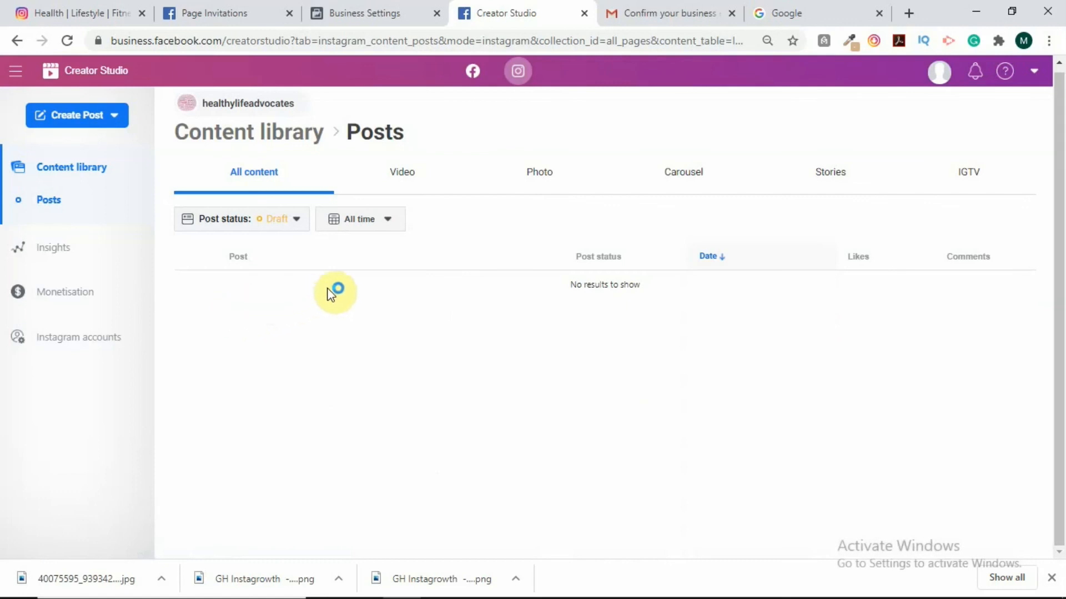
click(297, 221)
click(246, 266)
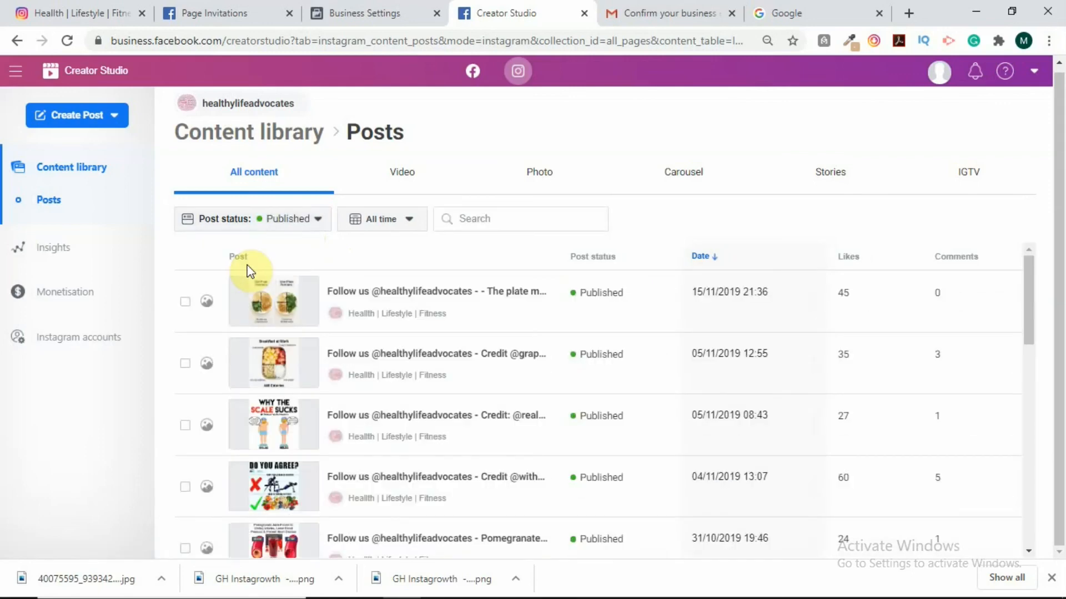
click(319, 222)
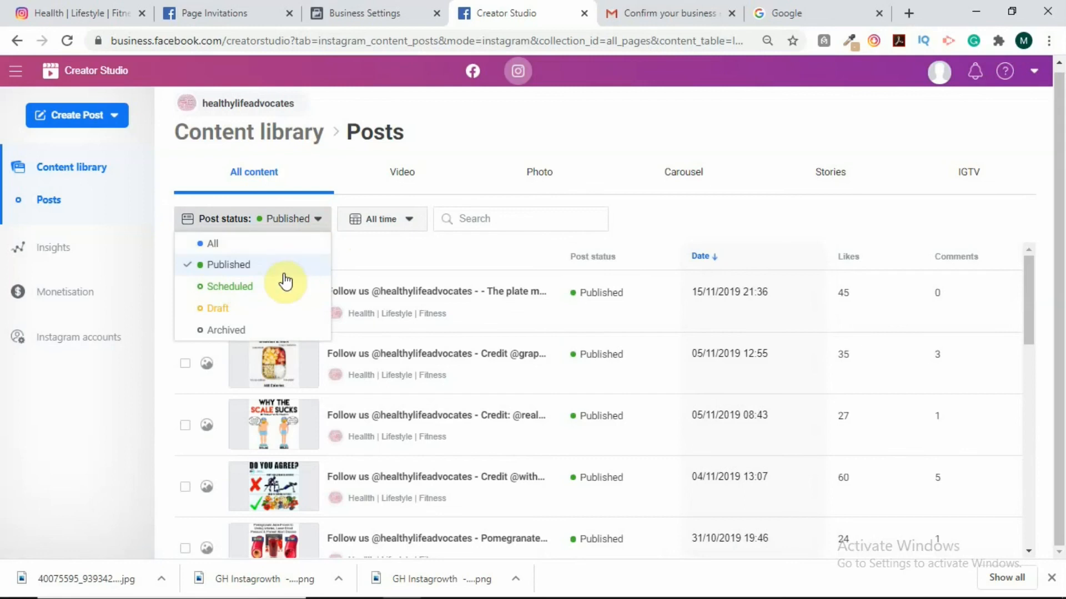
click(239, 335)
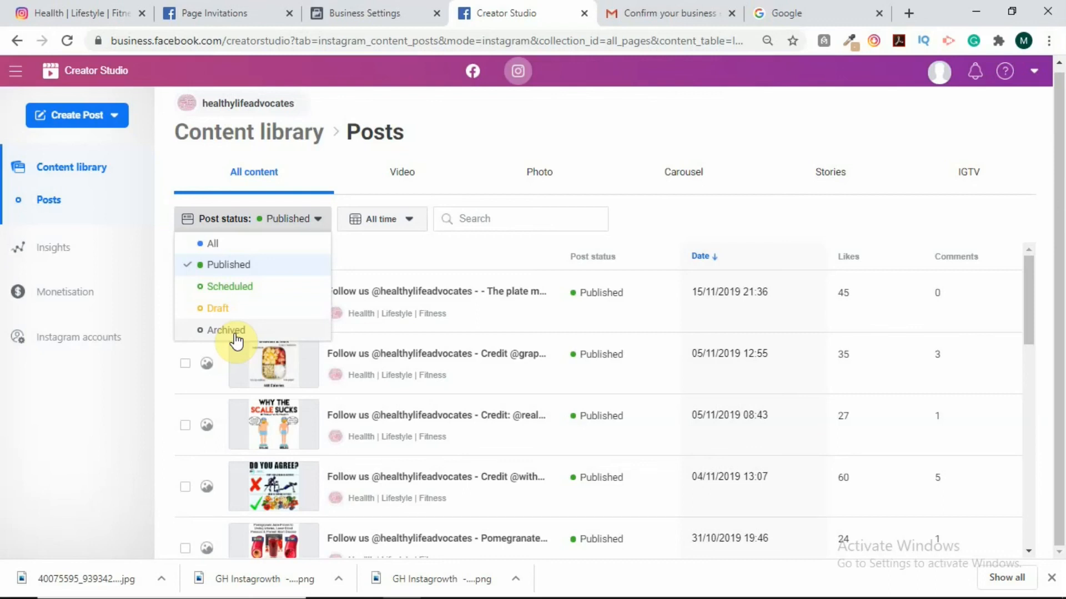
click(458, 123)
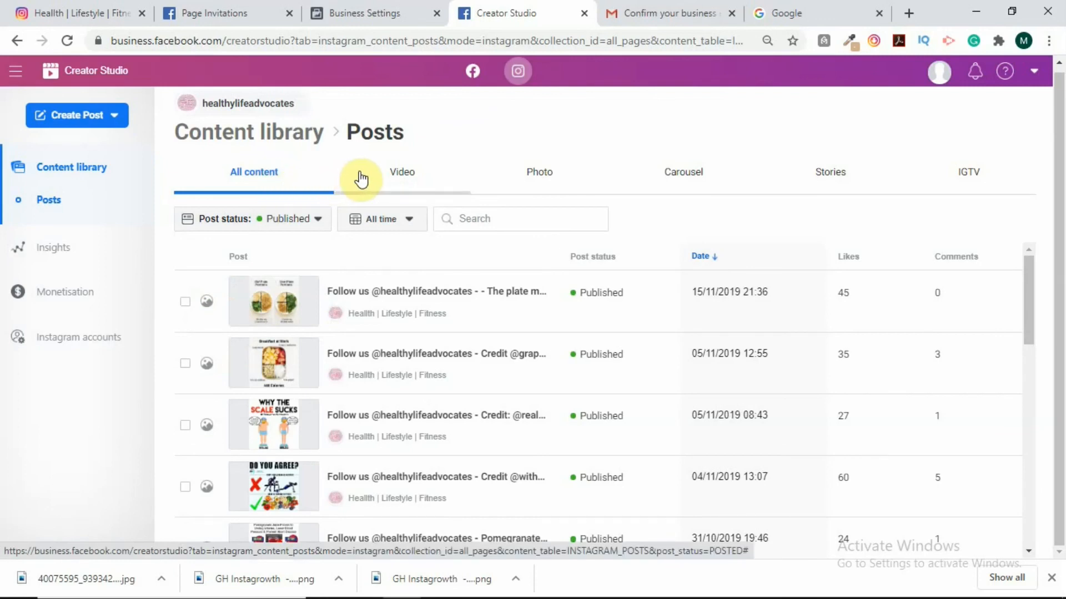
Cycle through the Video, Photo, Carousel and Story lists, ending on the empty IGTV list.
click(401, 177)
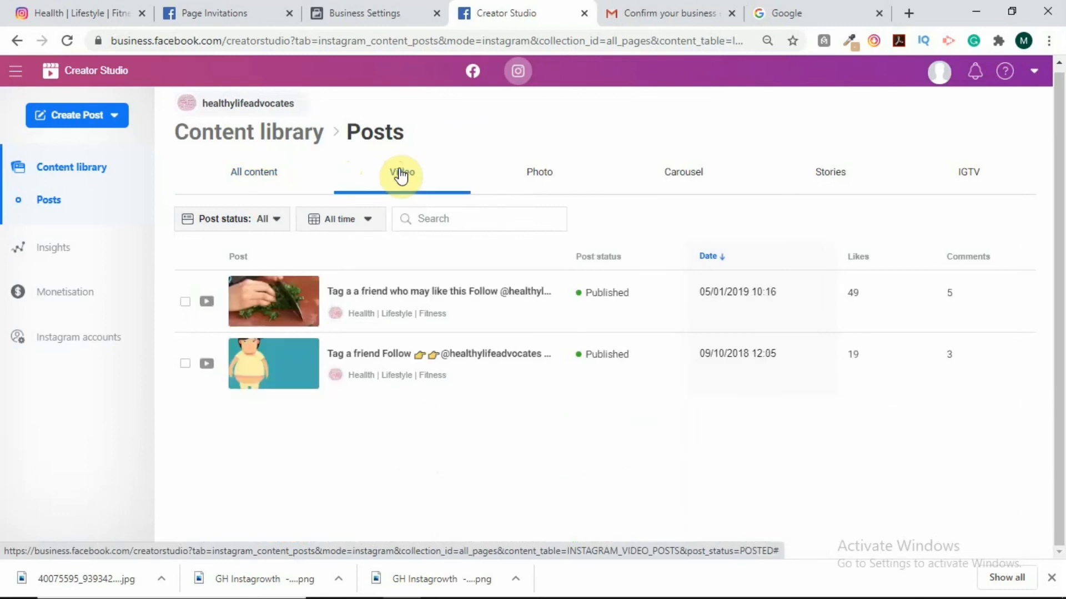
click(536, 178)
click(687, 178)
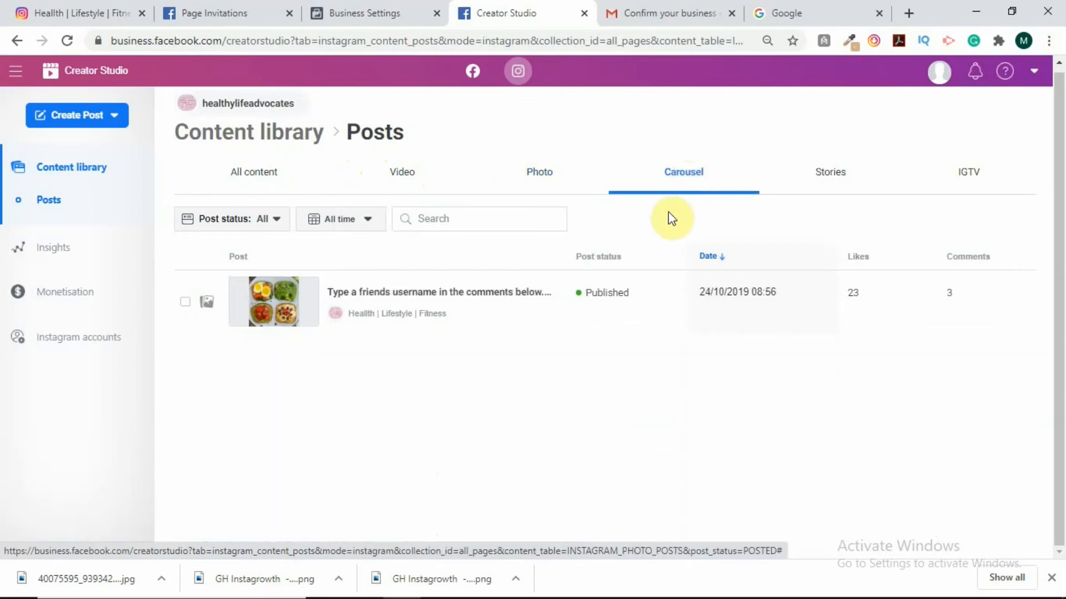
click(824, 184)
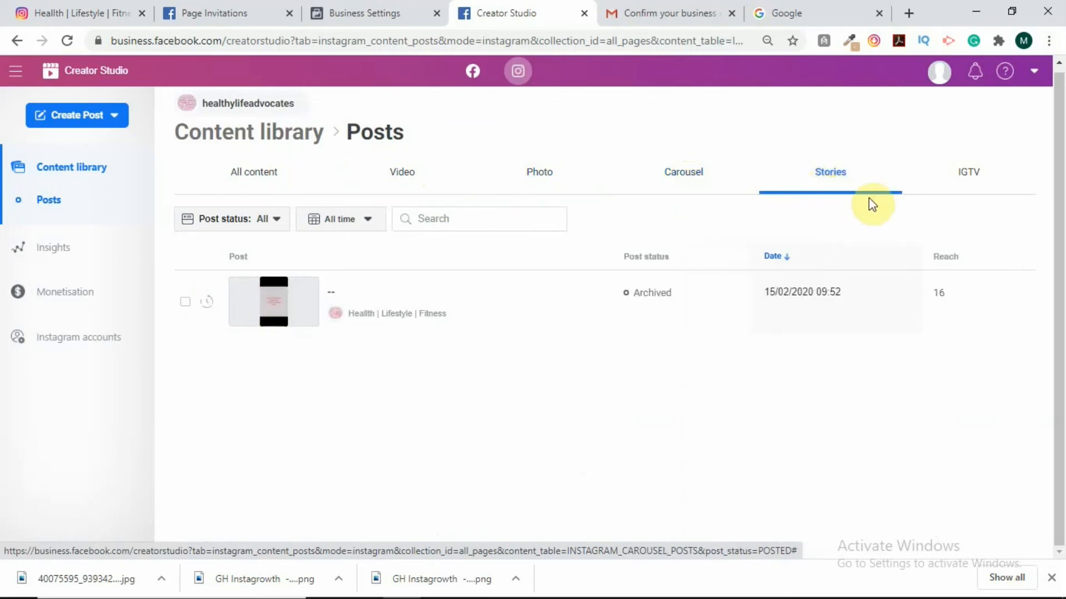
click(968, 183)
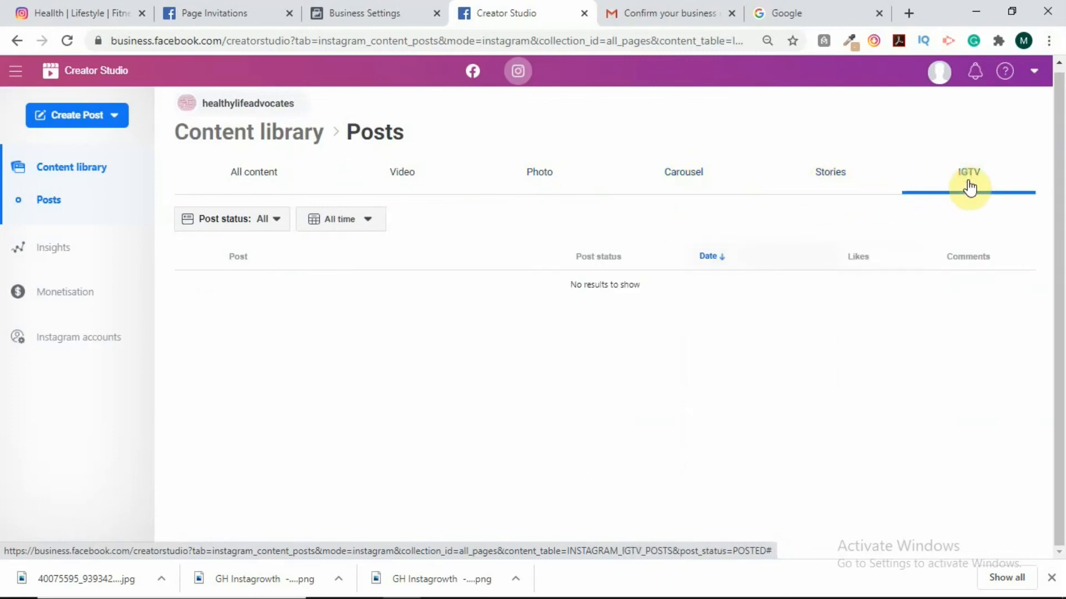